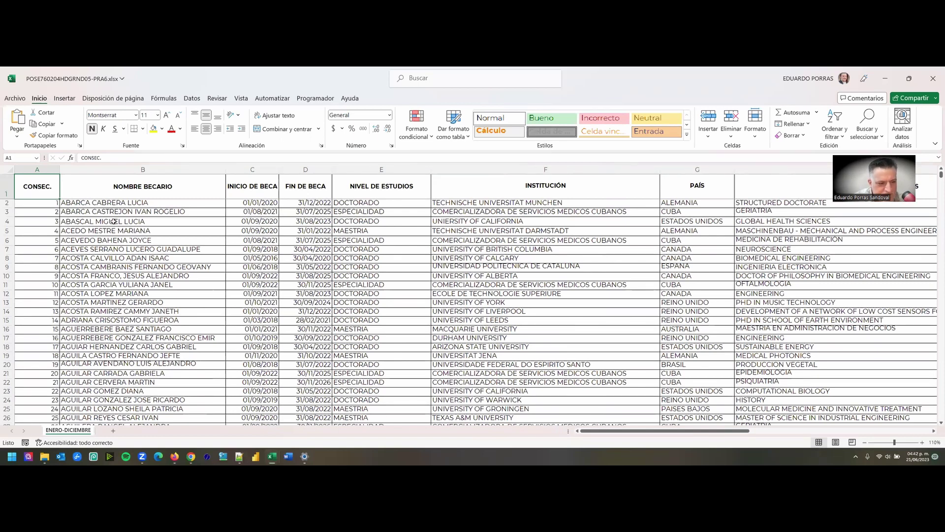
# - Switch to Google Classroom and read the Práctica 7 instructions on the 3D bar chart of the 20 countries with most scholarship holders
pyautogui.moveTo(175, 456)
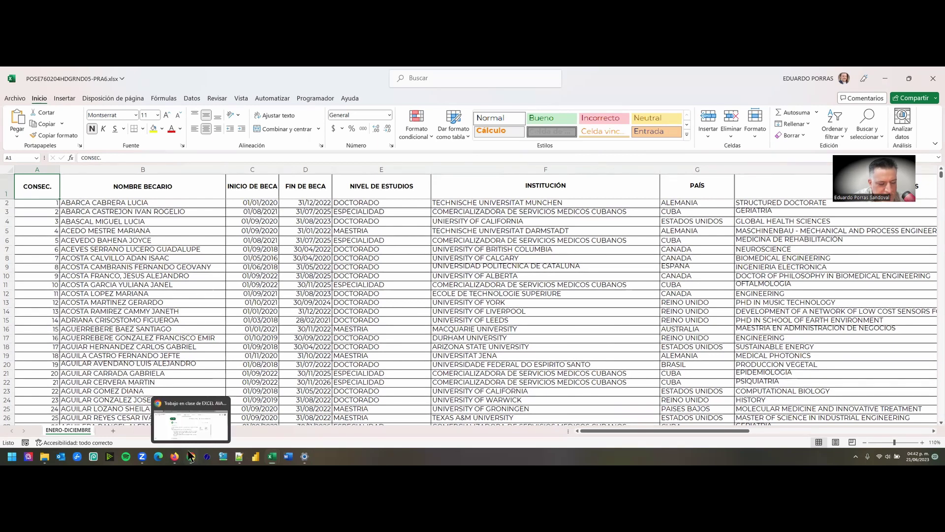
pyautogui.click(196, 431)
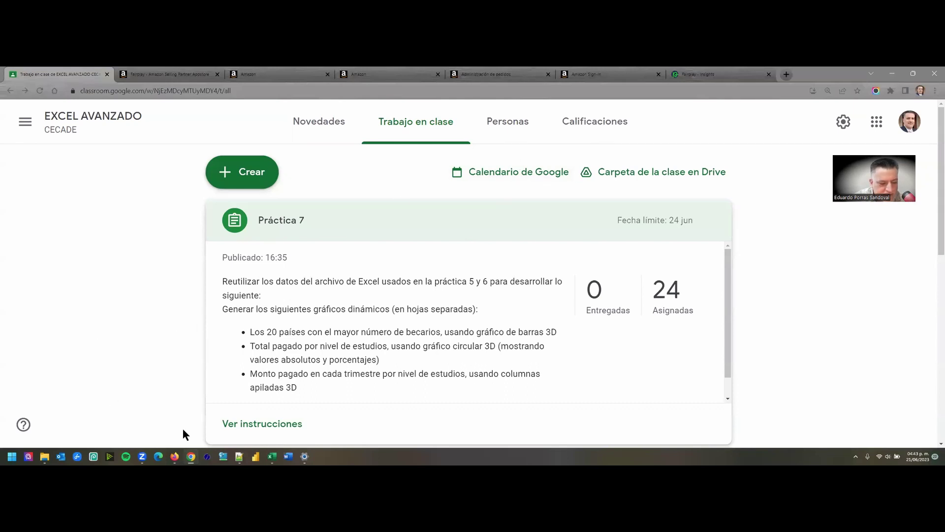
pyautogui.moveTo(274, 452)
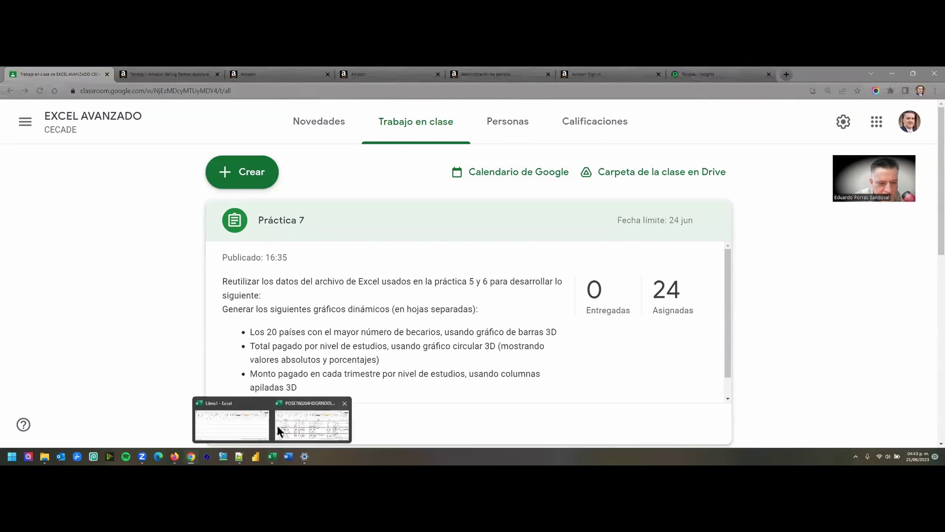
pyautogui.moveTo(257, 332); pyautogui.dragTo(290, 332)
pyautogui.click(299, 333)
pyautogui.moveTo(398, 333); pyautogui.dragTo(392, 332)
pyautogui.click(377, 333)
pyautogui.moveTo(270, 455)
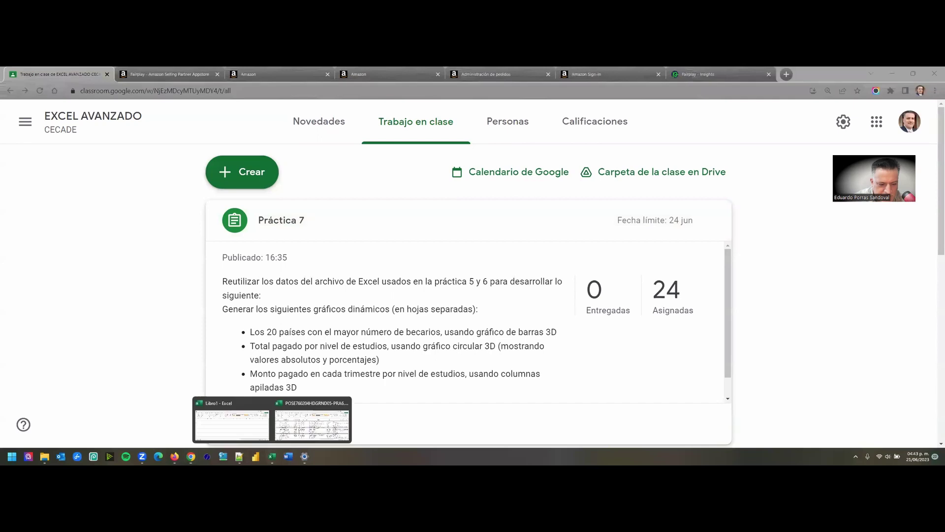
# - Return to the scholarship workbook in Excel and create a pivot chart from the ENERO-DICIEMBRE data range on a new worksheet
pyautogui.click(299, 433)
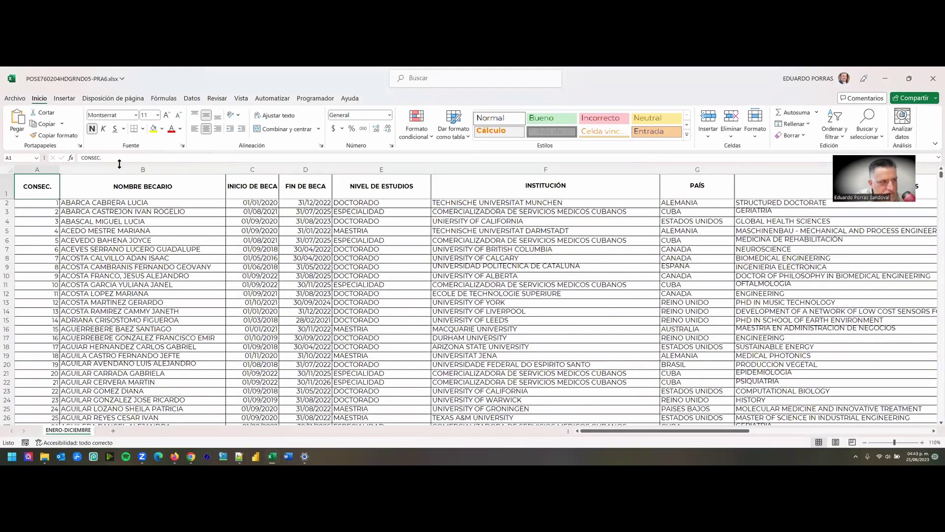
pyautogui.click(60, 100)
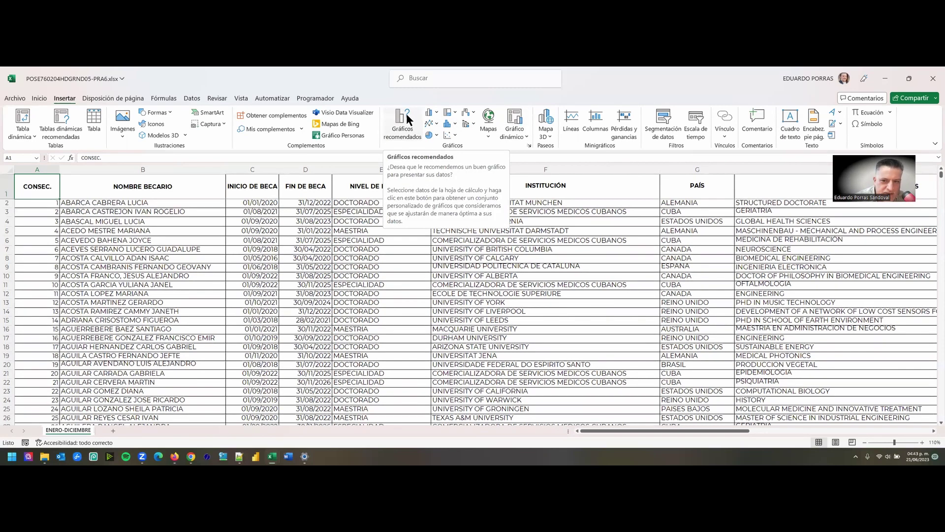
pyautogui.click(516, 119)
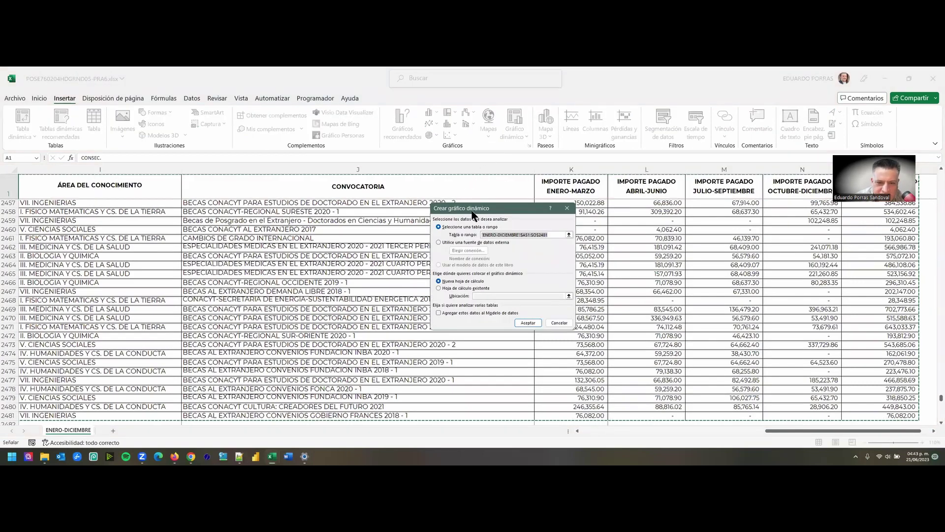
pyautogui.moveTo(471, 212); pyautogui.dragTo(322, 218)
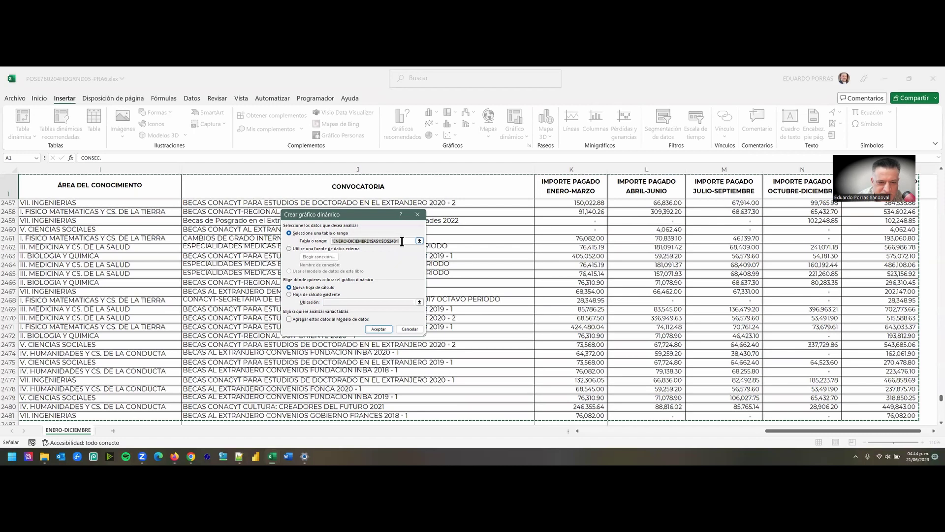
pyautogui.click(374, 330)
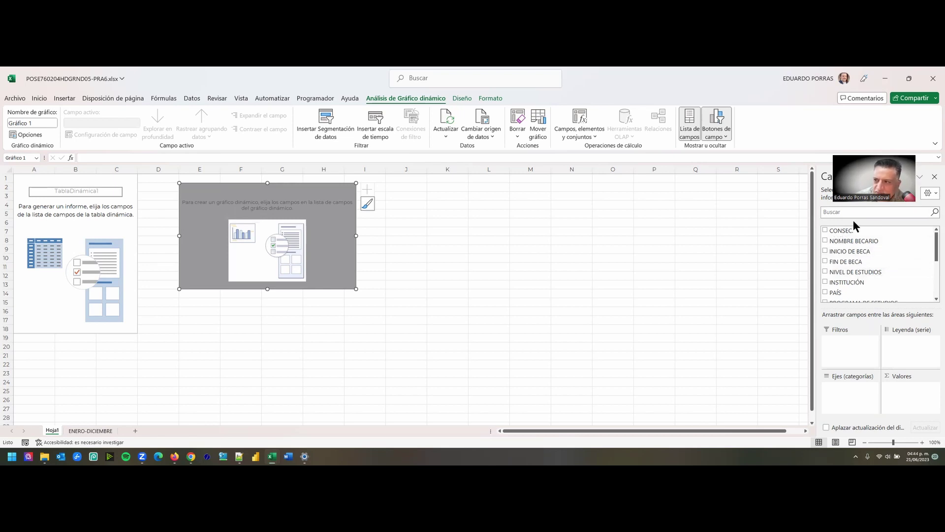
# - Add the PAÍS field to the pivot chart as its axis category
pyautogui.scroll(-3, 854, 246)
pyautogui.scroll(3, 855, 246)
pyautogui.scroll(-3, 857, 246)
pyautogui.scroll(3, 858, 244)
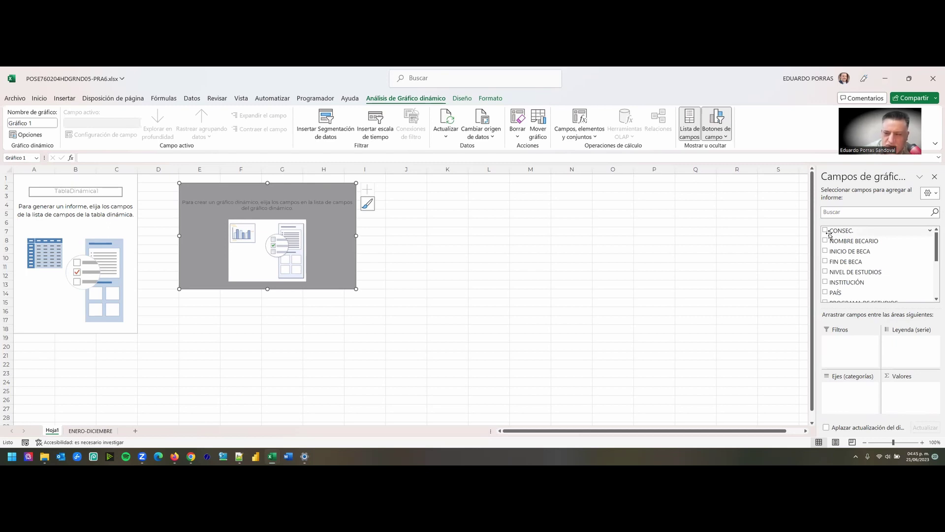
pyautogui.click(826, 293)
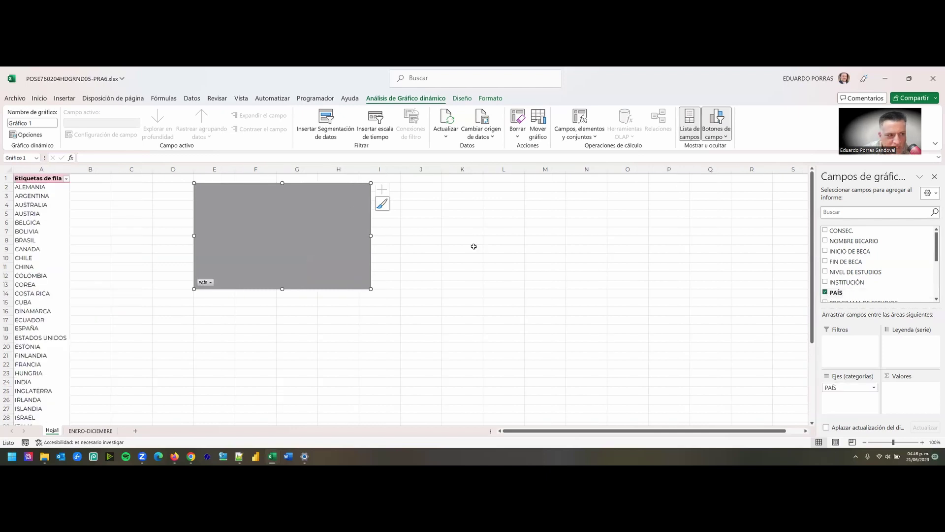
# - Review the full list of countries in the pivot table and compare its field areas with those of the chart
pyautogui.scroll(-5, 52, 215)
pyautogui.scroll(5, 56, 236)
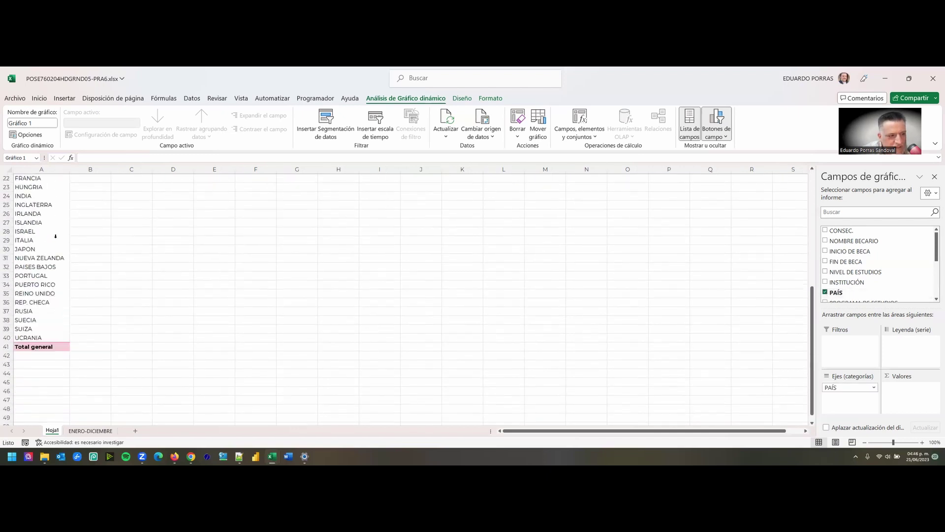
pyautogui.scroll(-5, 56, 236)
pyautogui.scroll(5, 56, 236)
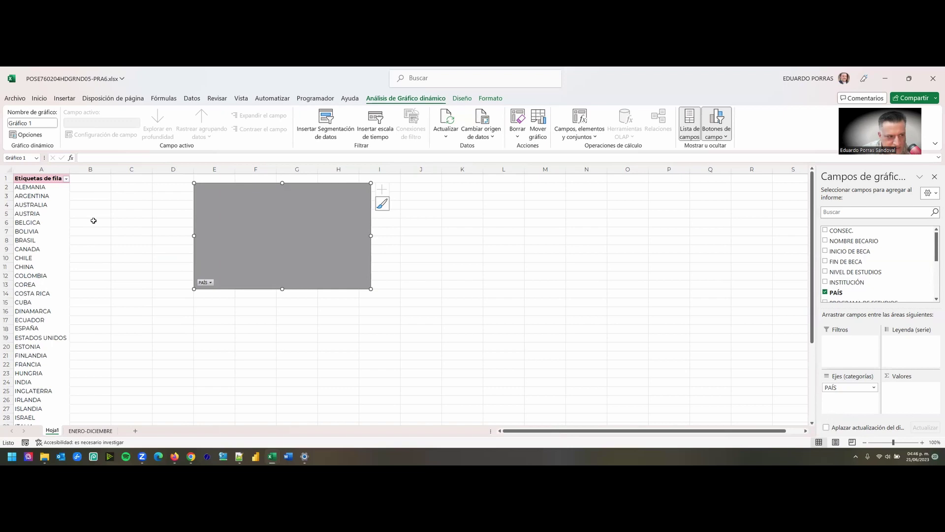
pyautogui.click(18, 188)
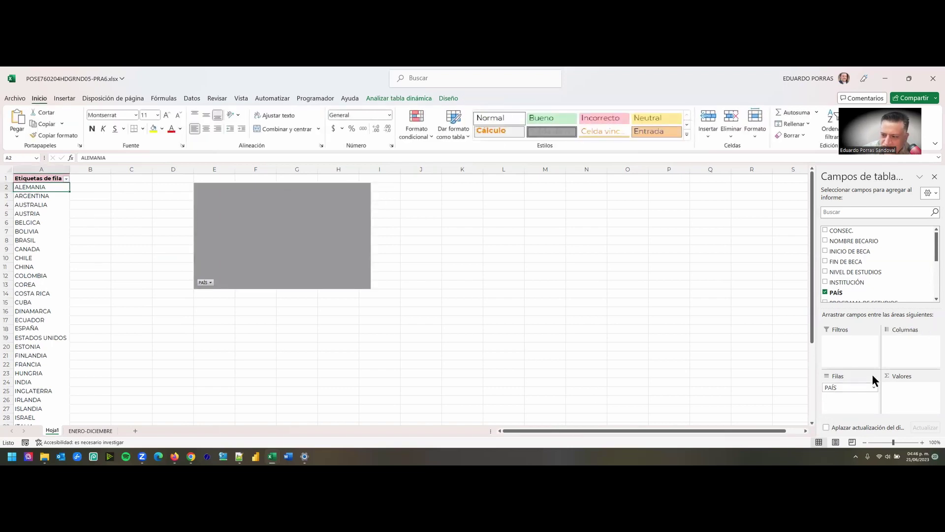
pyautogui.click(41, 266)
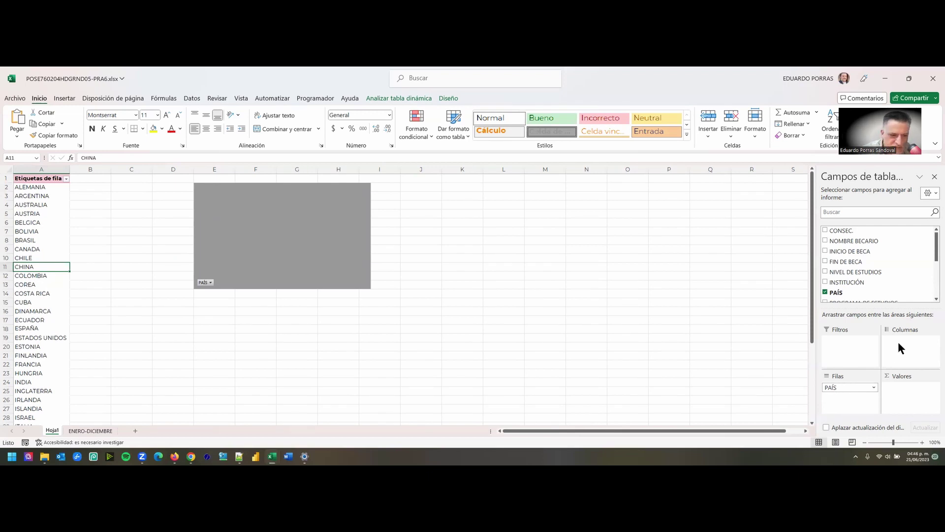
# - Add the NOMBRE BECARIO field to the pivot chart and place it in the values area as a count
pyautogui.click(272, 208)
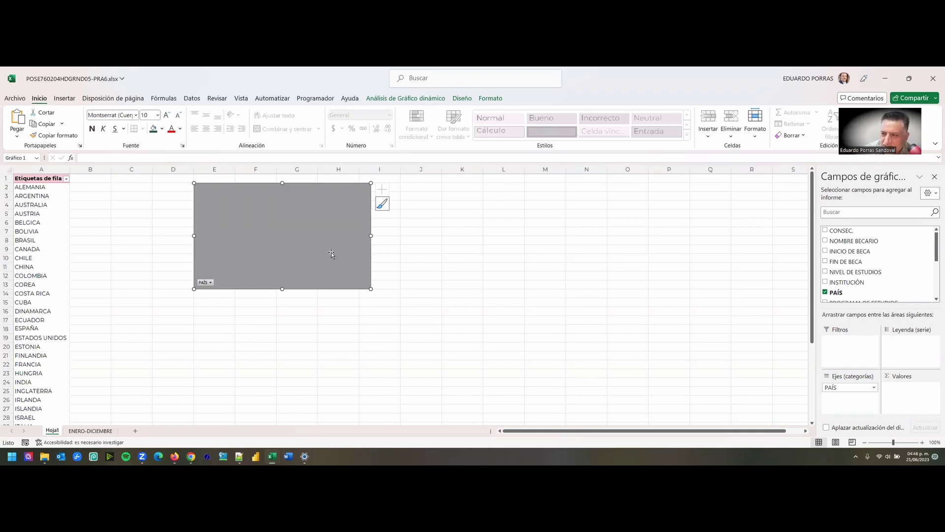
pyautogui.click(825, 241)
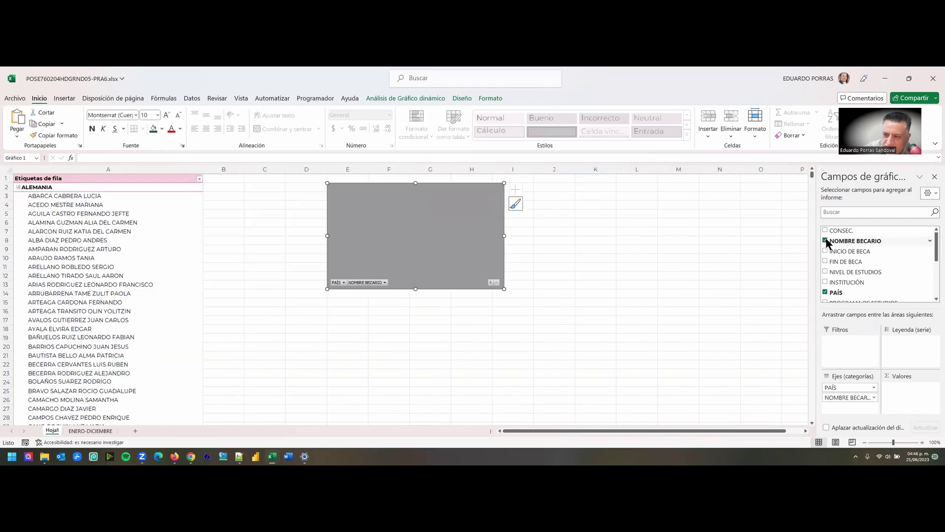
pyautogui.moveTo(834, 404); pyautogui.dragTo(891, 406)
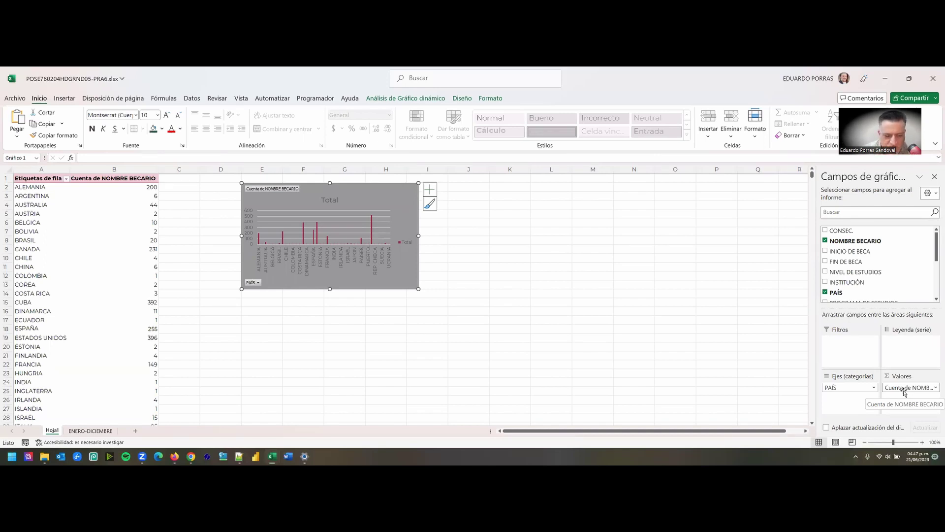
# - Examine the scholarship-holder counts per country, recheck the Práctica 7 chart requirements in Google Classroom, and return to Excel
pyautogui.click(92, 203)
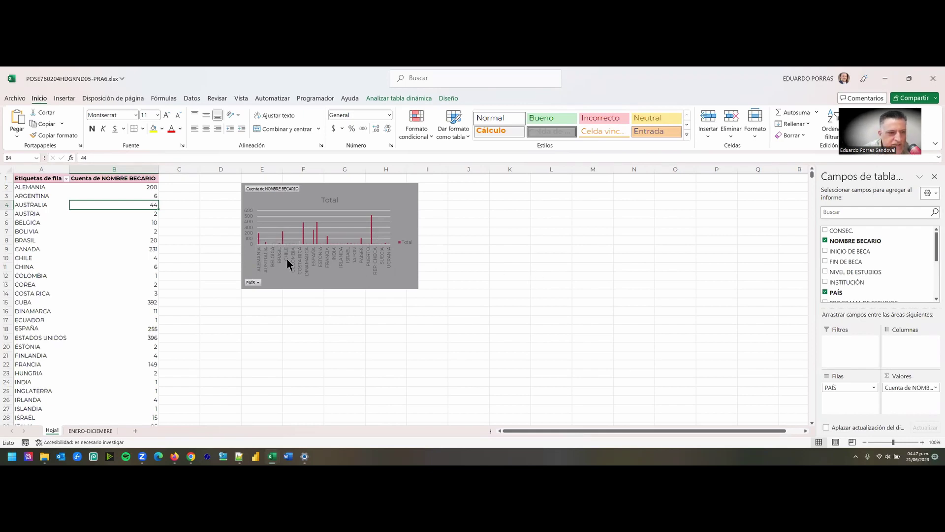
pyautogui.scroll(-3, 112, 228)
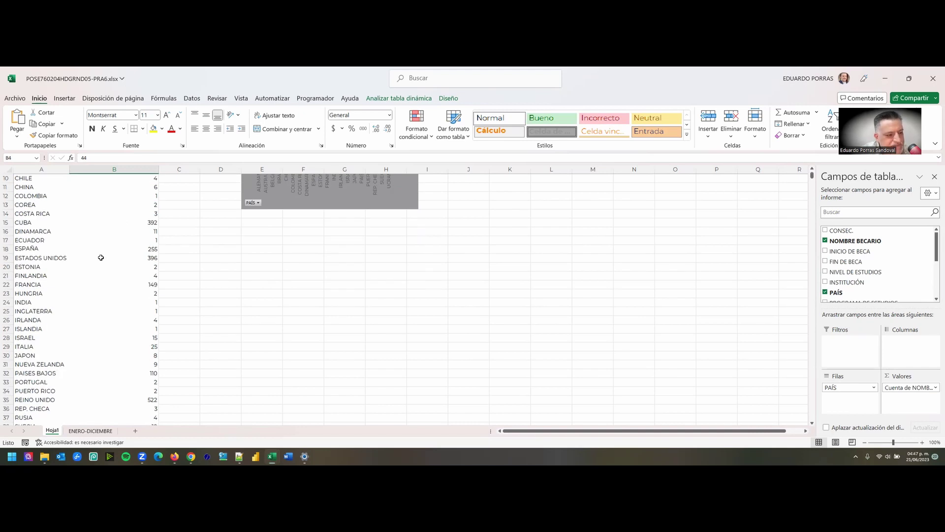
pyautogui.scroll(-4, 102, 257)
pyautogui.scroll(7, 106, 265)
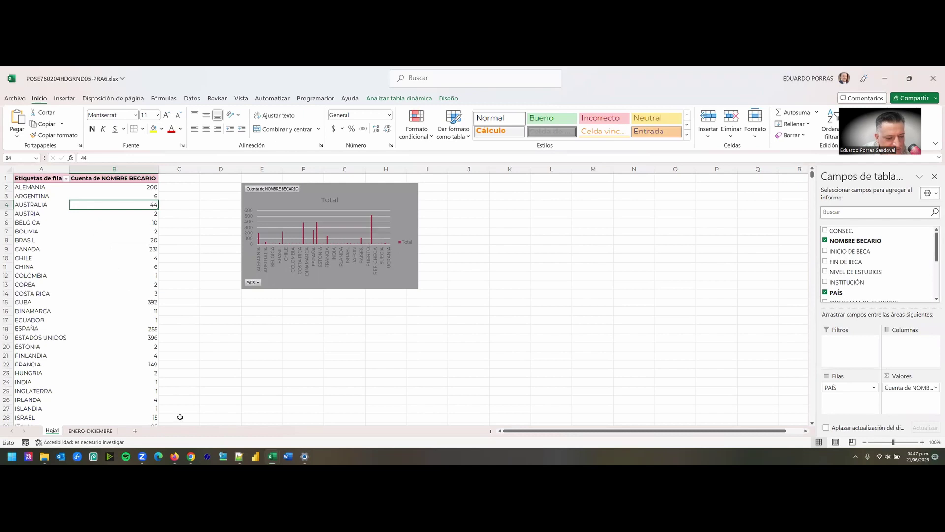
pyautogui.click(191, 457)
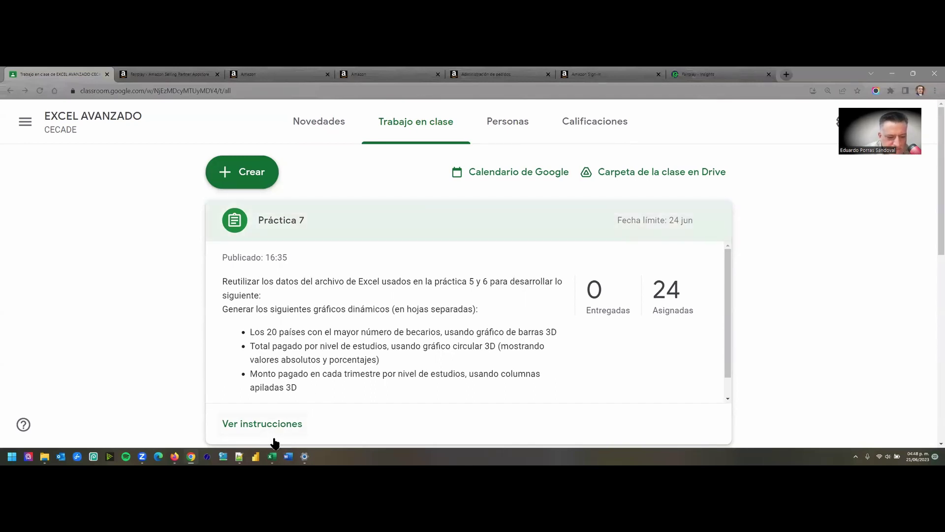
pyautogui.moveTo(274, 456)
pyautogui.click(305, 437)
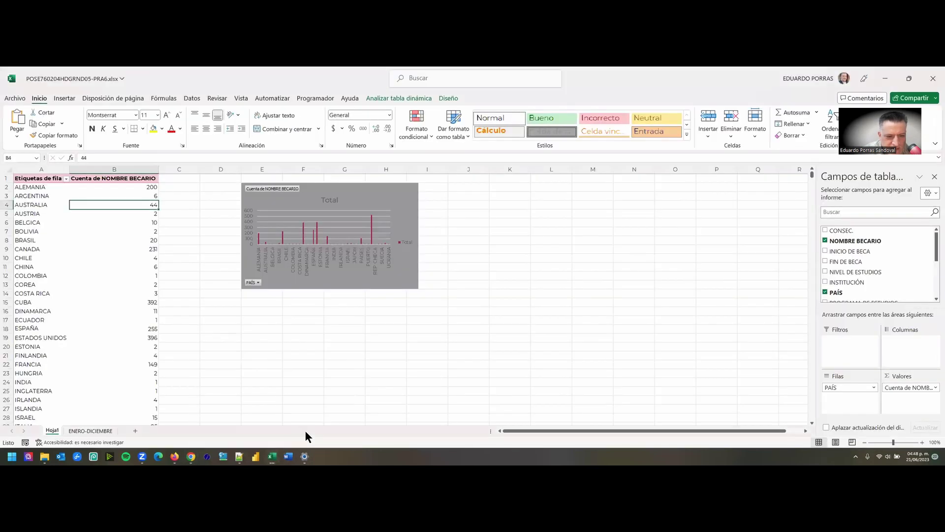
# - Filter the PAÍS row labels by value to show the top (superiores) 20 elements by Cuenta de NOMBRE BECARIO
pyautogui.click(66, 179)
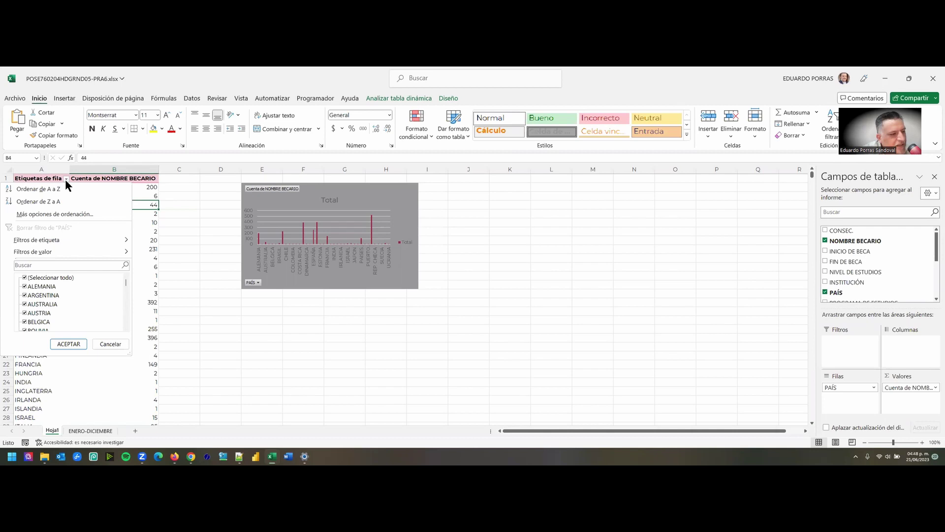
pyautogui.moveTo(53, 250)
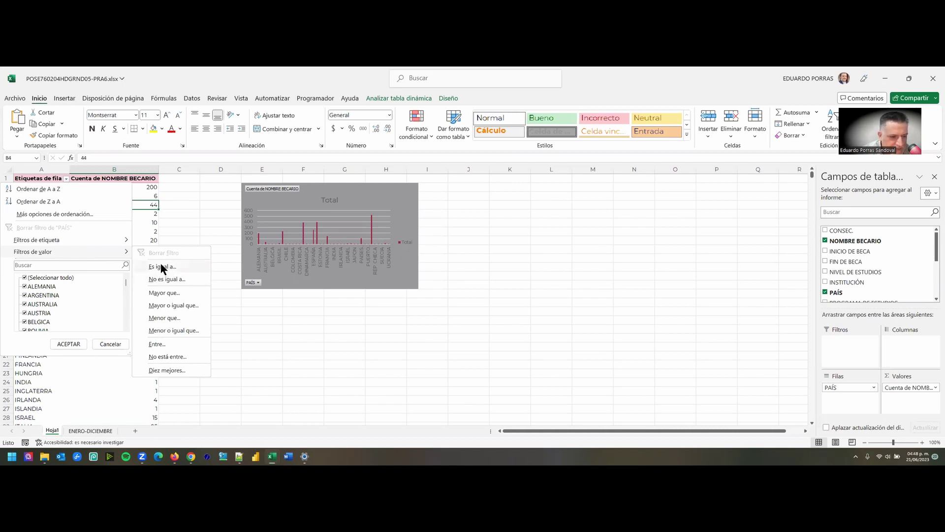
pyautogui.click(182, 373)
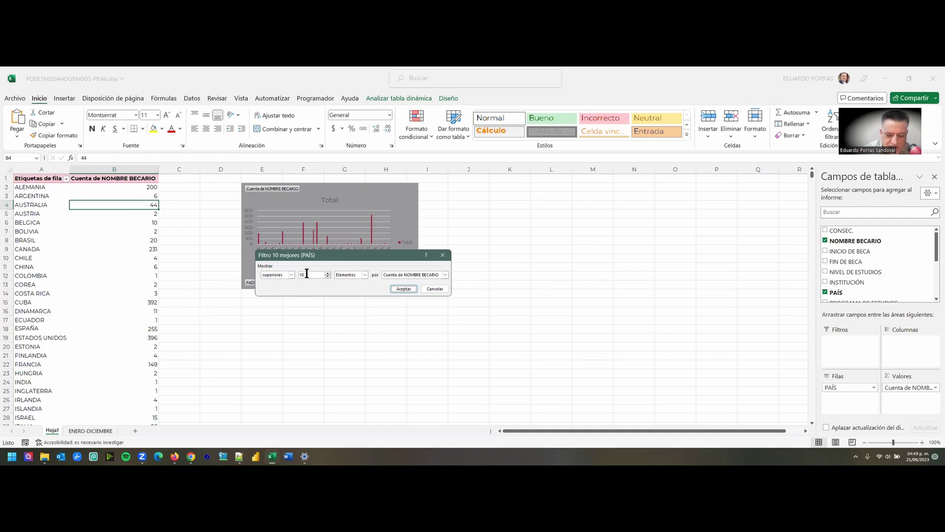
pyautogui.moveTo(306, 274); pyautogui.dragTo(295, 274)
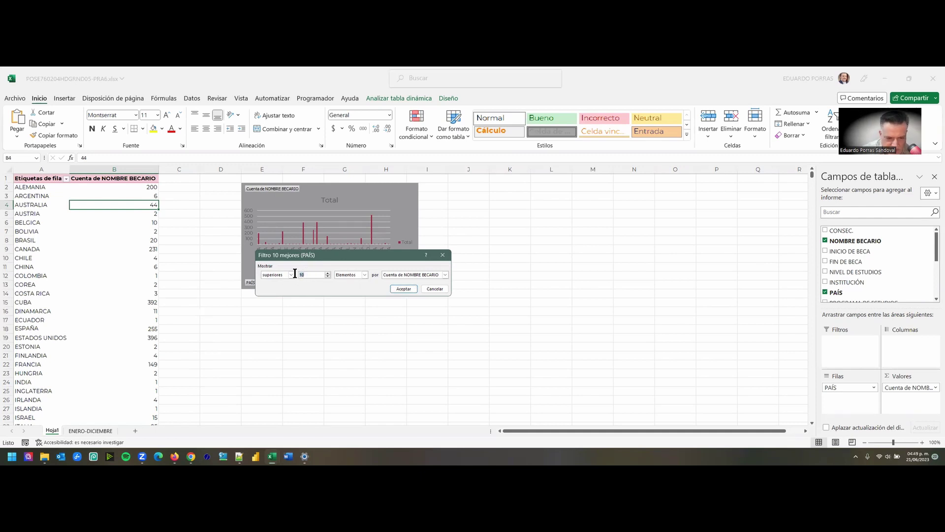
pyautogui.write('2')
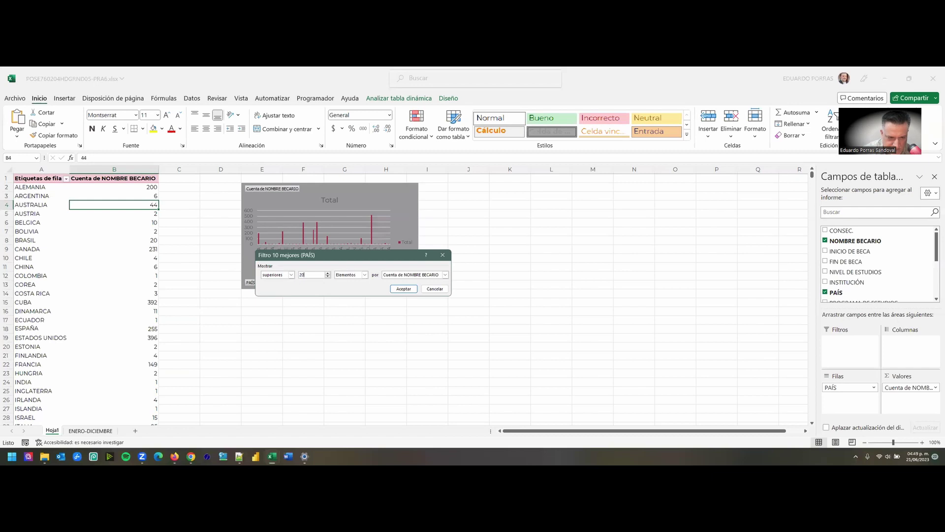
pyautogui.click(291, 274)
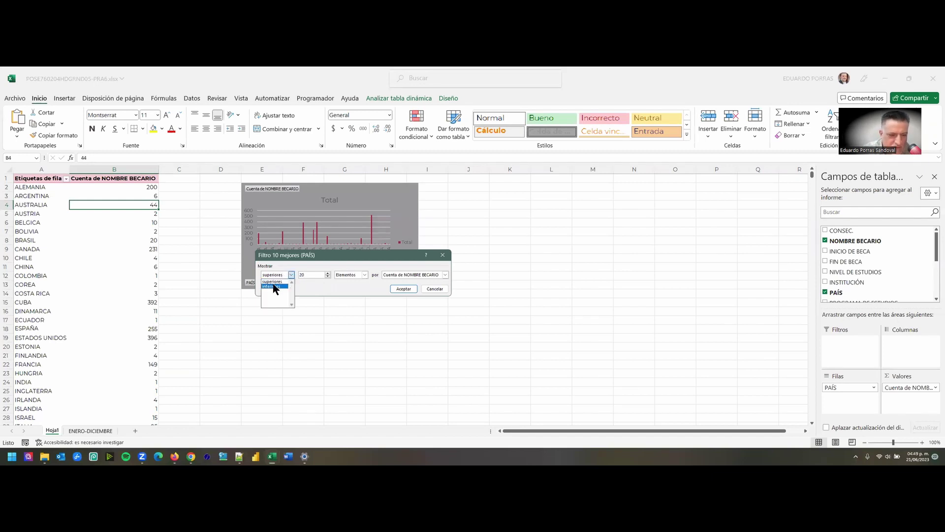
pyautogui.click(283, 277)
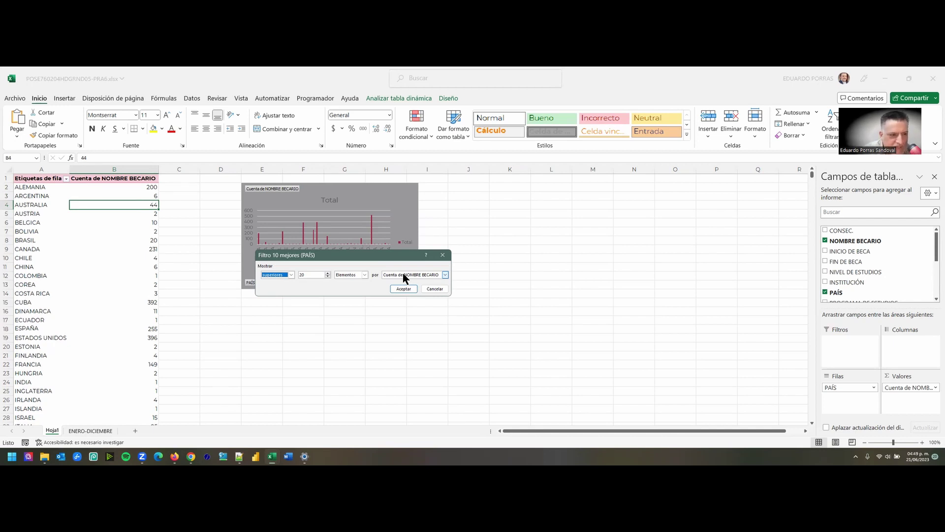
pyautogui.click(406, 289)
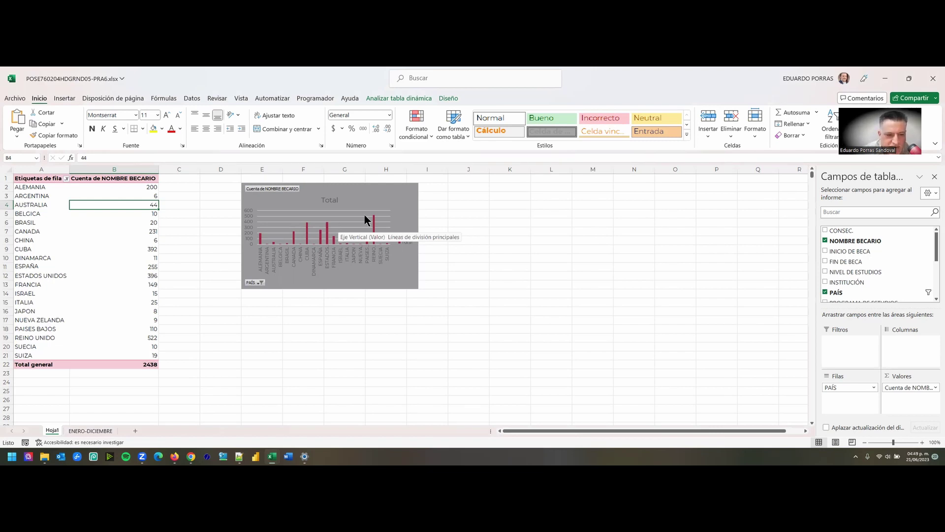
# - Move the pivot chart on Hoja1 closer to the pivot table
pyautogui.moveTo(399, 198); pyautogui.dragTo(362, 222)
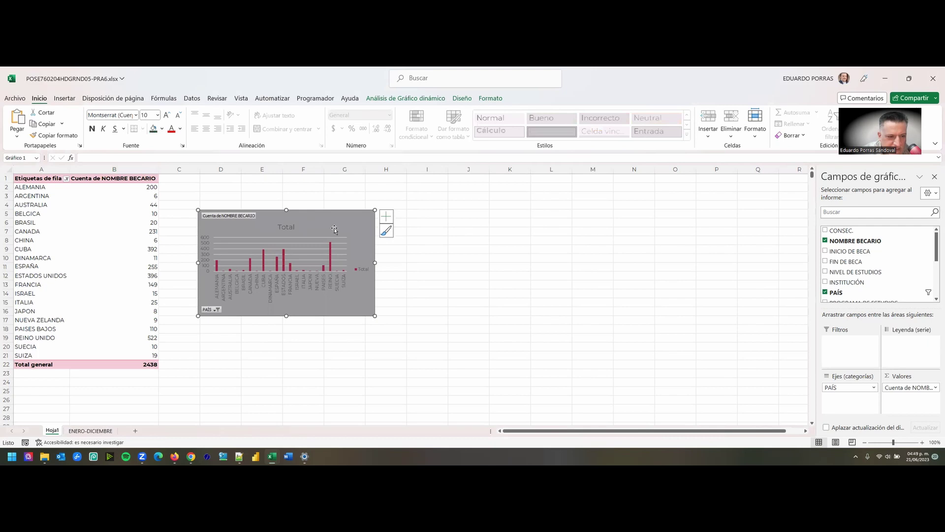
pyautogui.moveTo(358, 223)
pyautogui.mouseDown()
pyautogui.moveTo(331, 217)
pyautogui.moveTo(348, 212)
pyautogui.moveTo(347, 220)
pyautogui.mouseUp()
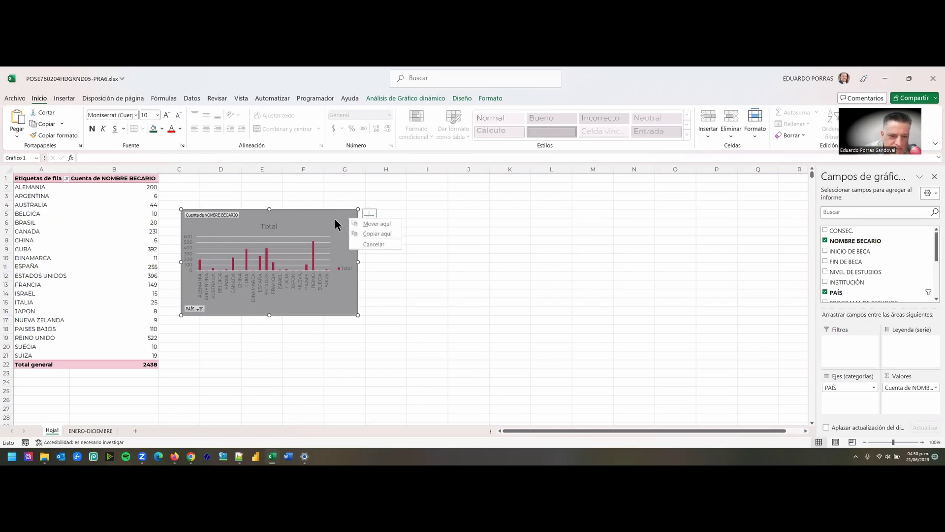
pyautogui.rightClick(336, 224)
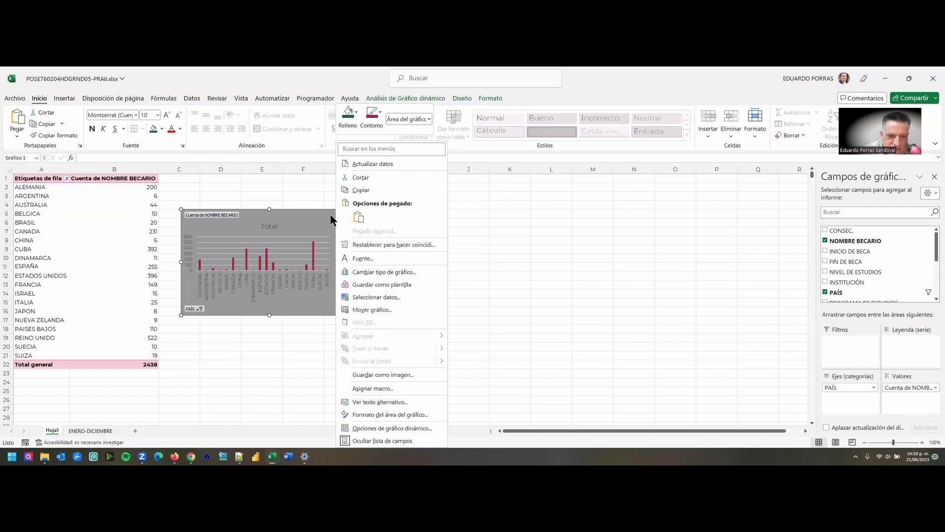
pyautogui.click(333, 219)
pyautogui.rightClick(341, 219)
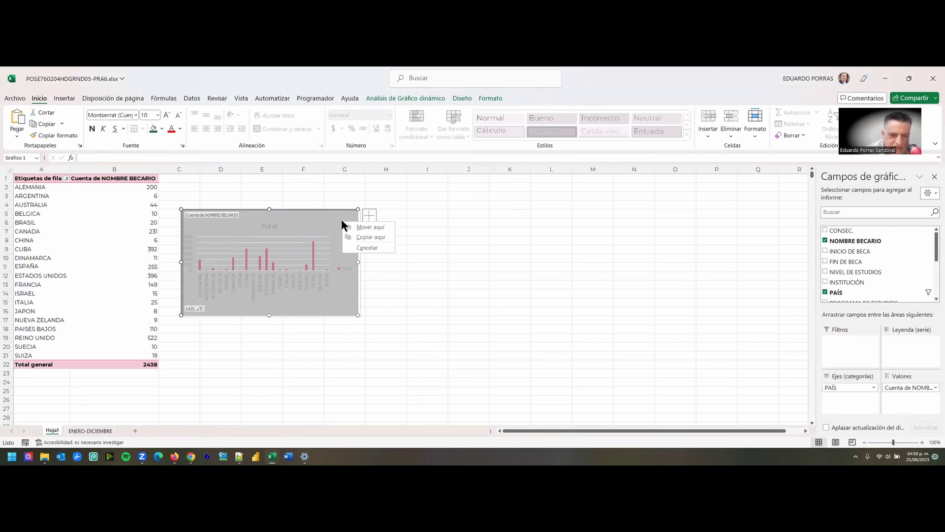
pyautogui.press('Escape')
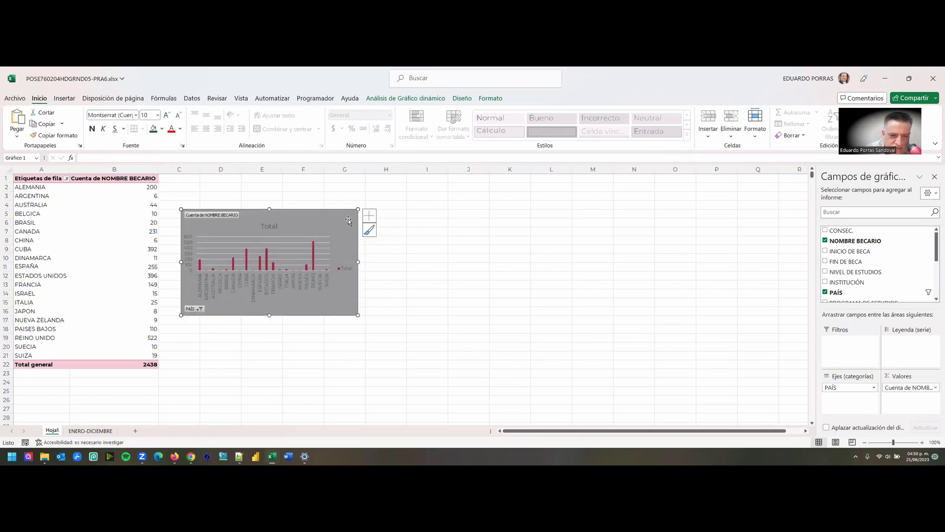
# - Move the pivot chart to a new sheet named "Gráfico de barras 3D", checking the Práctica 7 requirements in Google Classroom before accepting
pyautogui.rightClick(349, 221)
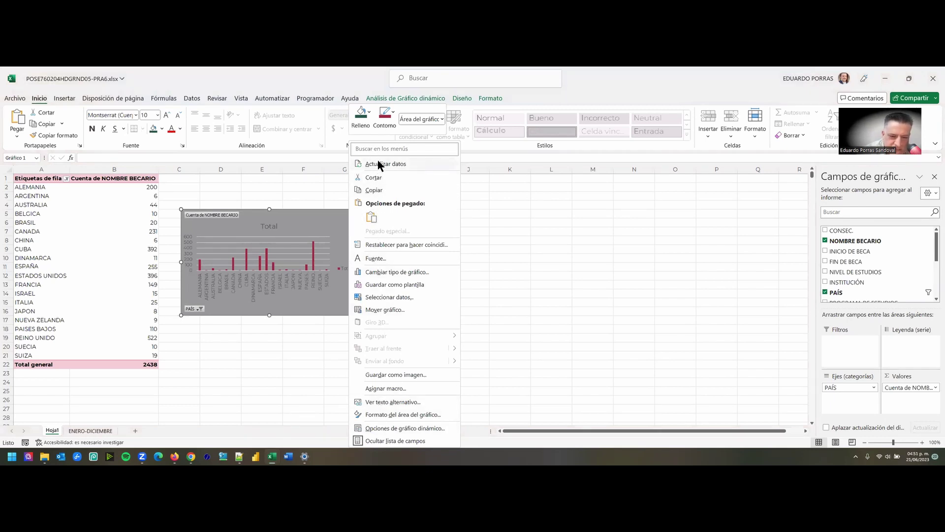
pyautogui.click(376, 309)
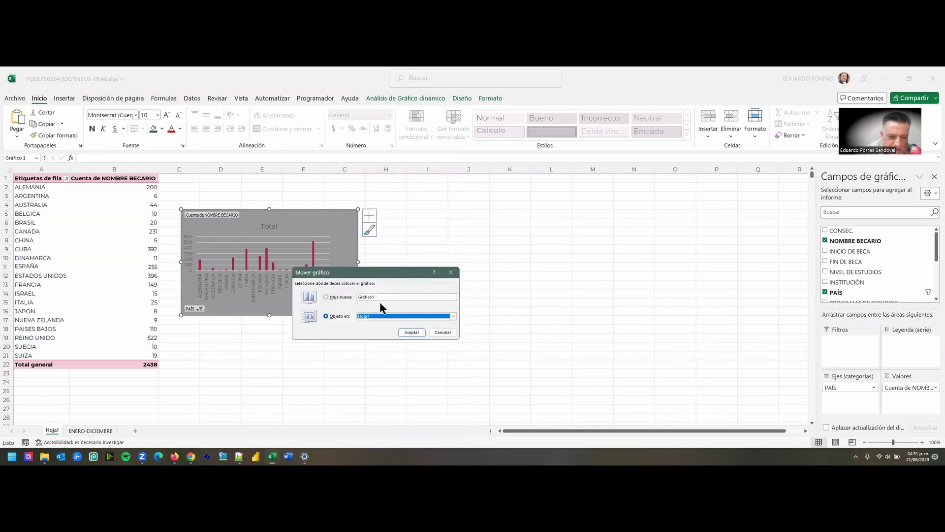
pyautogui.click(326, 297)
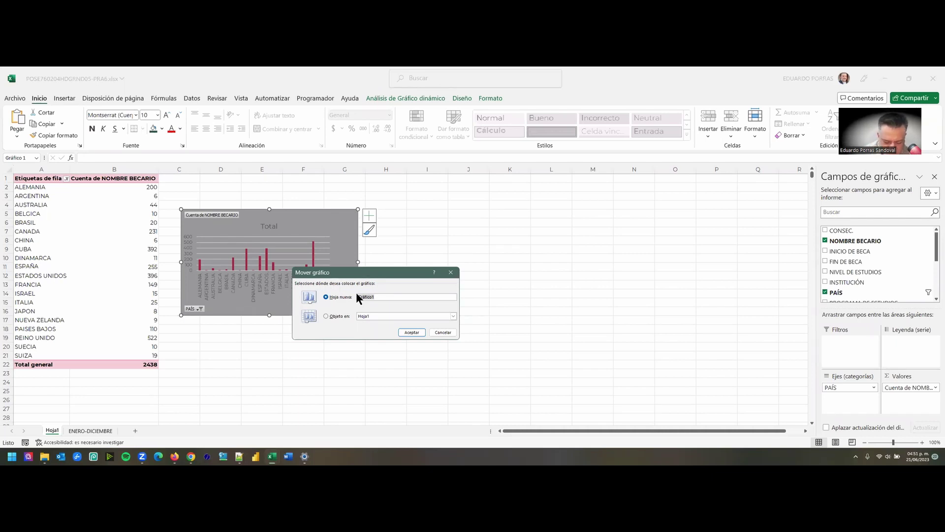
pyautogui.write('Gráfic')
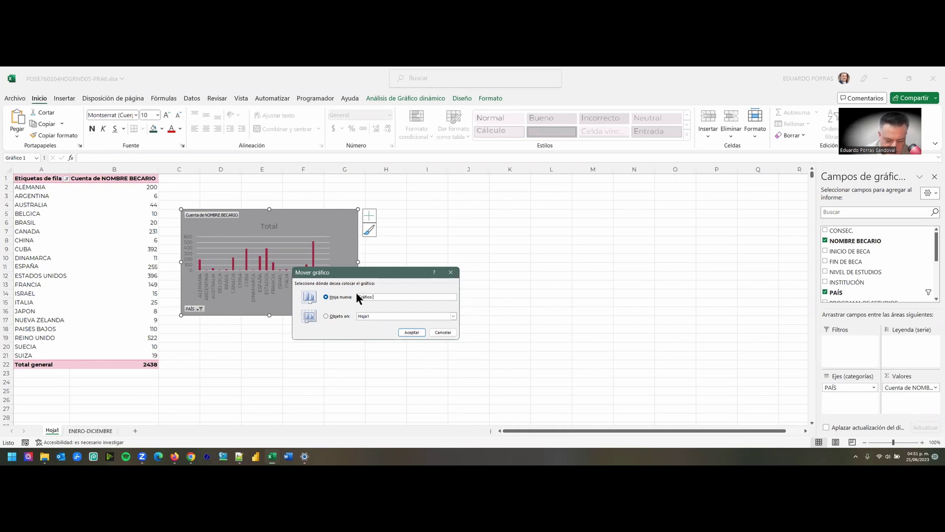
pyautogui.write('de barras 3D')
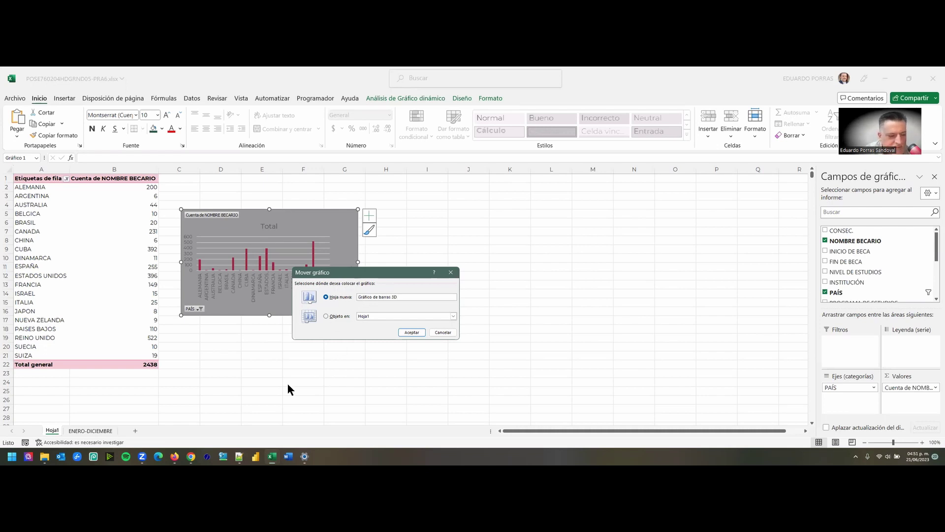
pyautogui.click(191, 457)
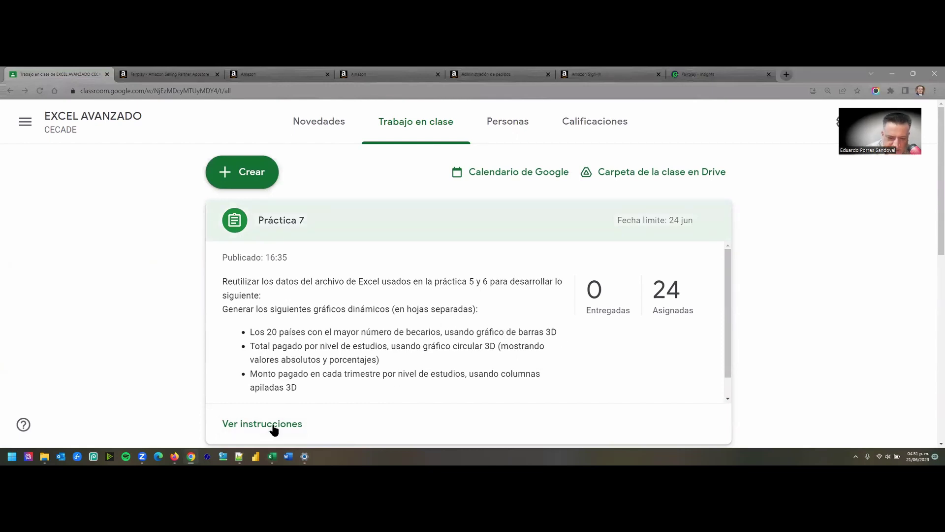
pyautogui.moveTo(272, 457)
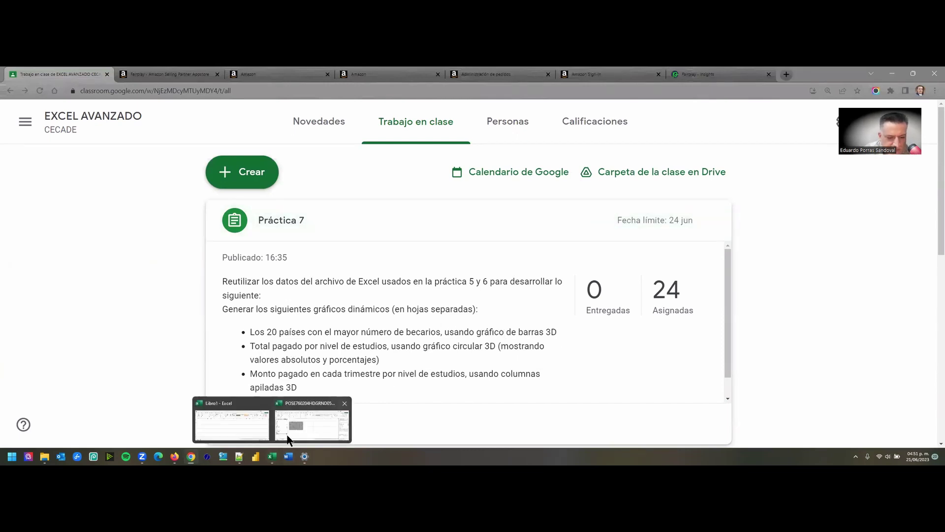
pyautogui.click(289, 438)
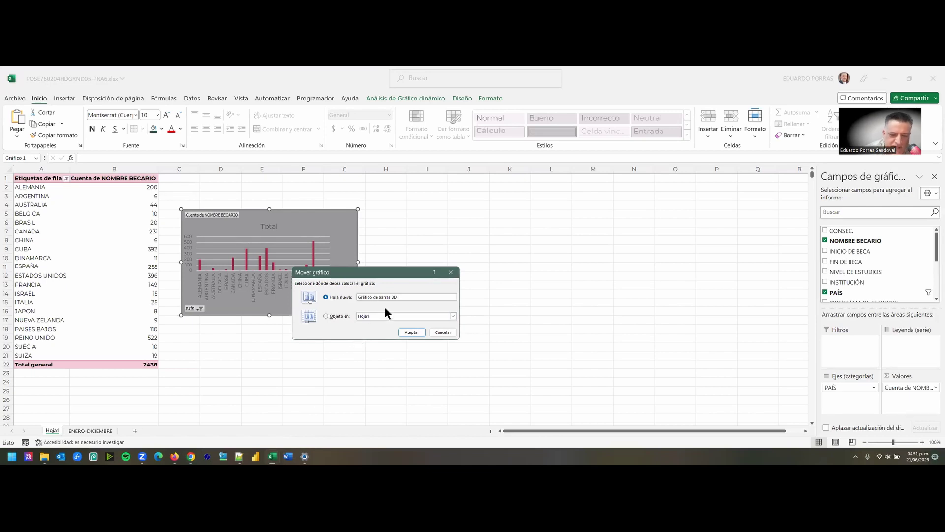
pyautogui.click(411, 332)
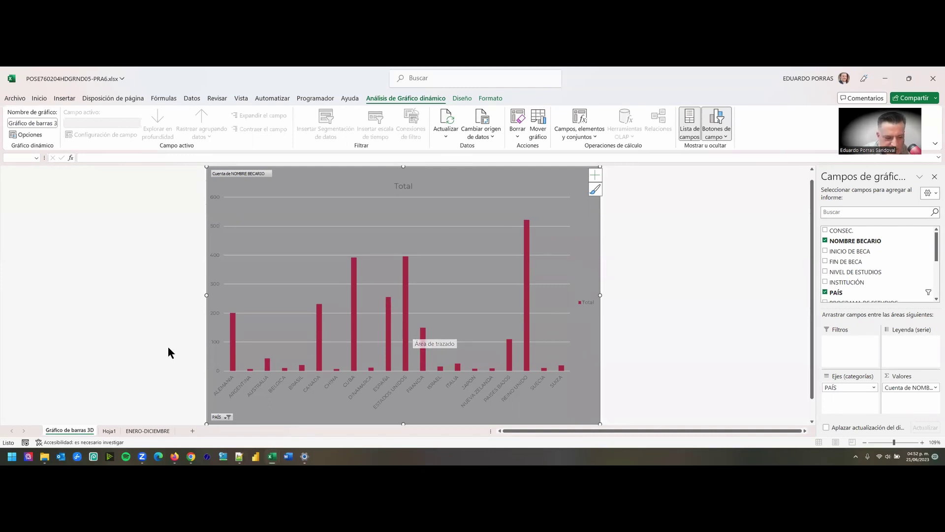
# - Review the pivot table on Hoja1, the new chart sheet and the Práctica 7 instructions in Google Classroom, and return to the chart in Excel
pyautogui.click(110, 431)
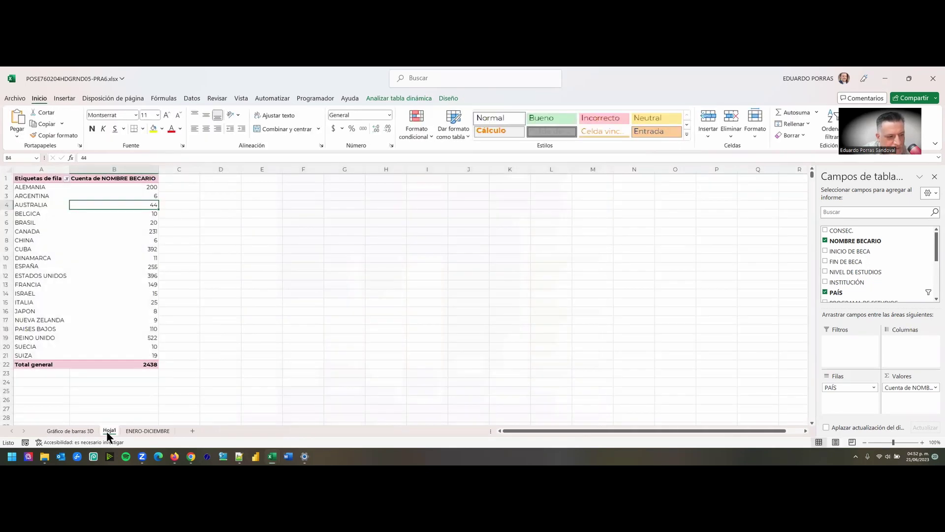
pyautogui.click(77, 431)
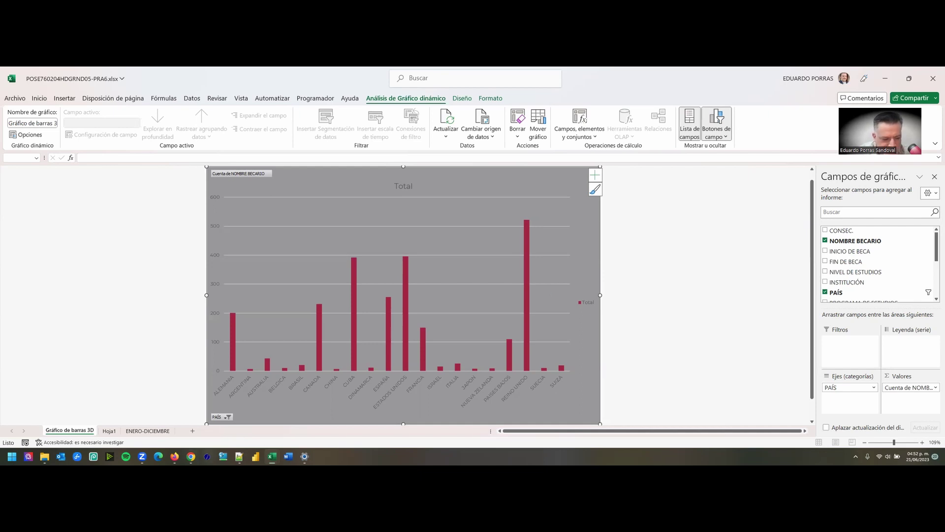
pyautogui.hotkey('alt', 'Tab')
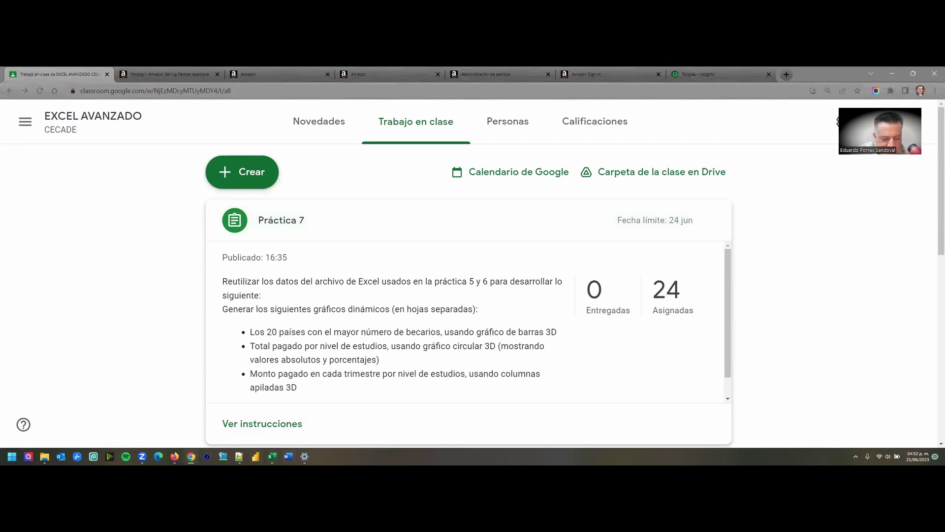
pyautogui.moveTo(272, 457)
pyautogui.click(300, 431)
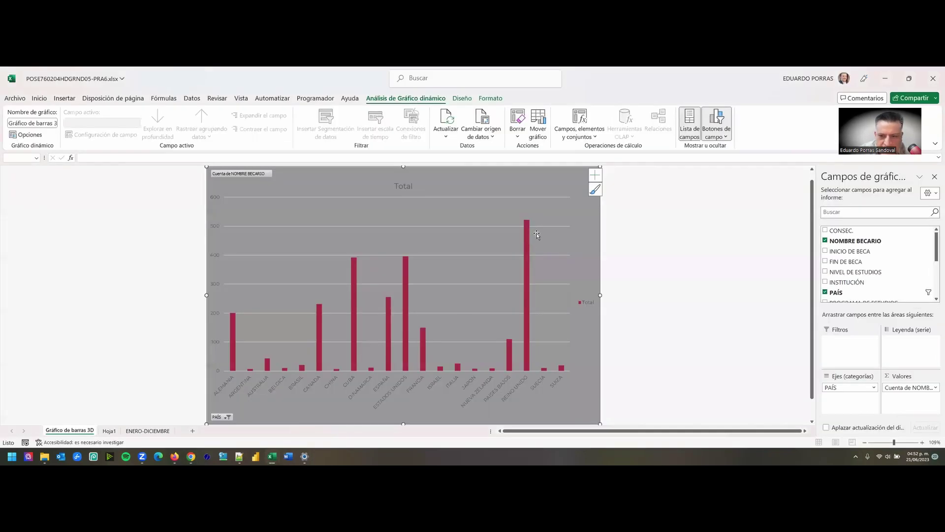
pyautogui.scroll(1, 613, 245)
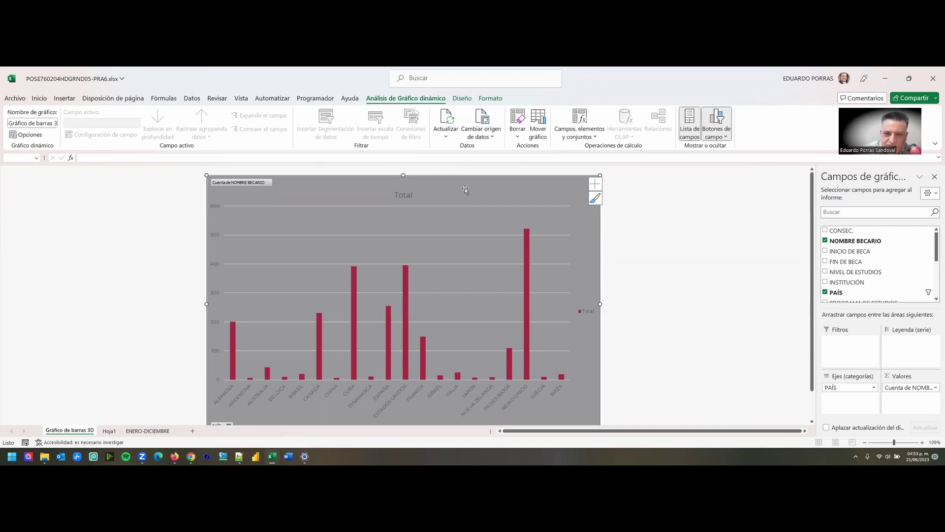
# - Open the chart type settings for the pivot chart and examine the available chart categories from Líneas through Combinado
pyautogui.click(462, 101)
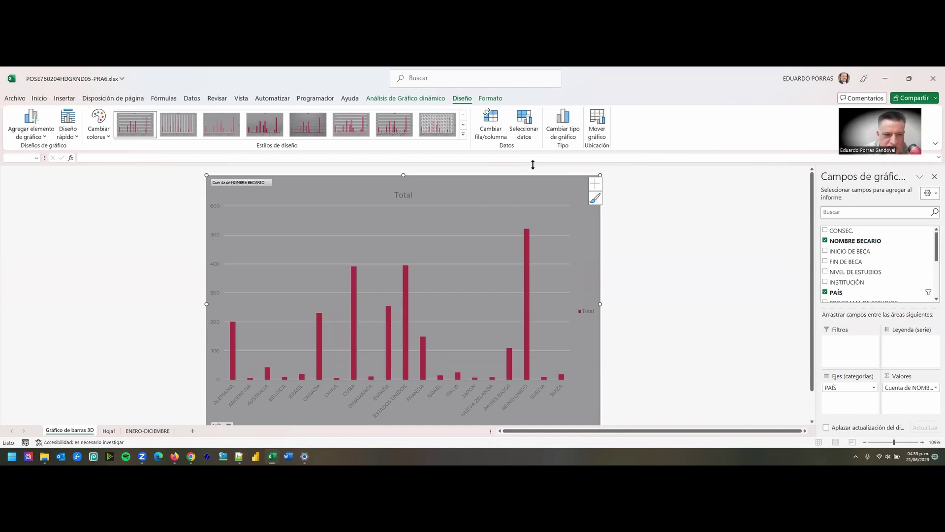
pyautogui.click(567, 129)
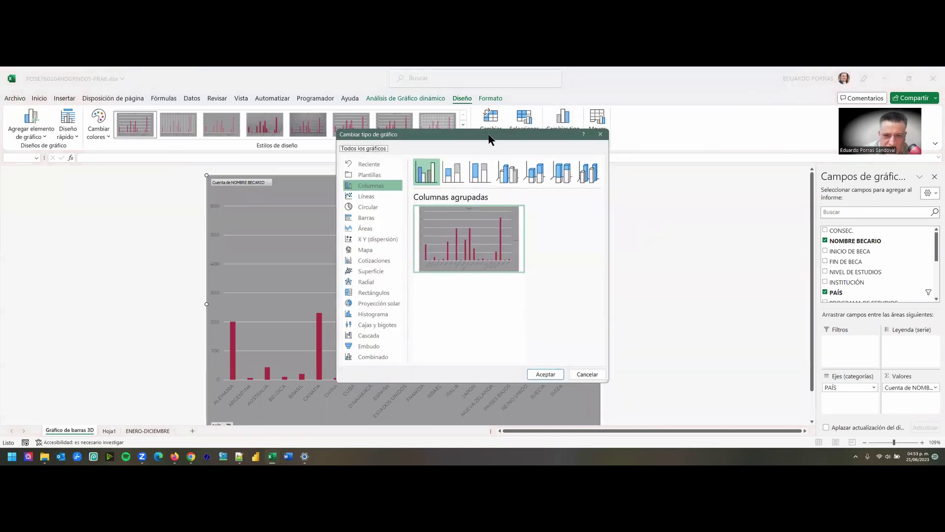
pyautogui.moveTo(483, 141); pyautogui.dragTo(389, 180)
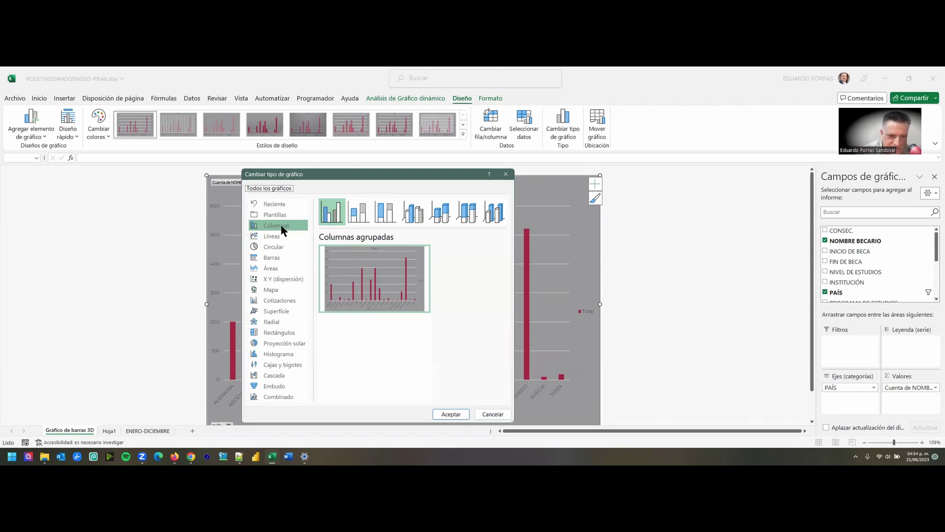
pyautogui.click(272, 239)
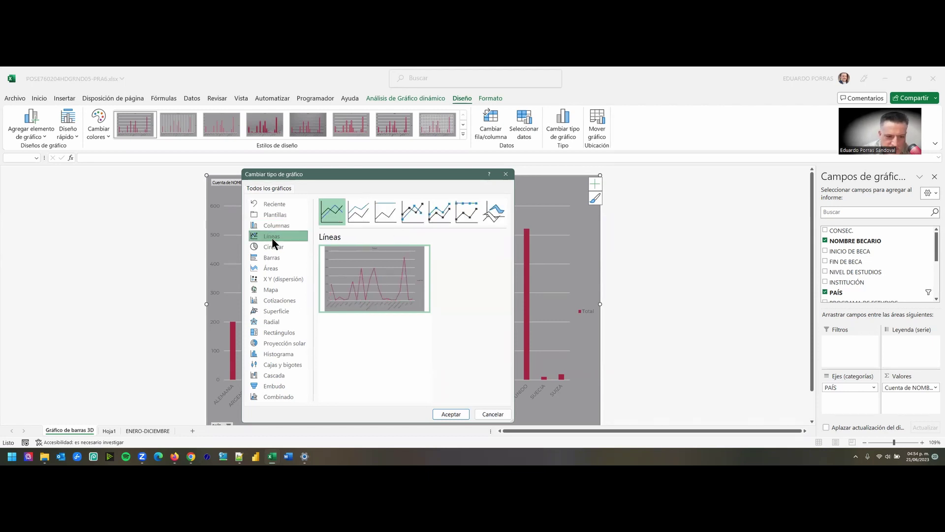
pyautogui.click(277, 247)
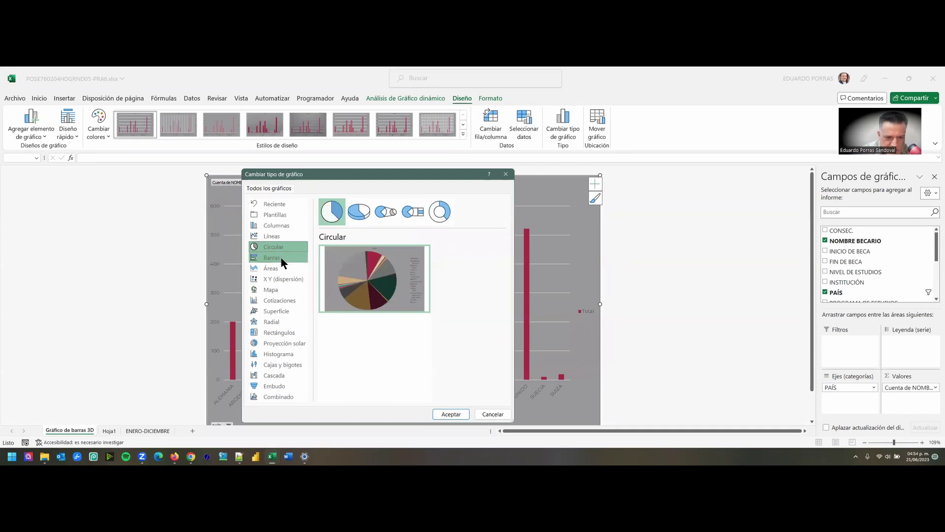
pyautogui.click(283, 261)
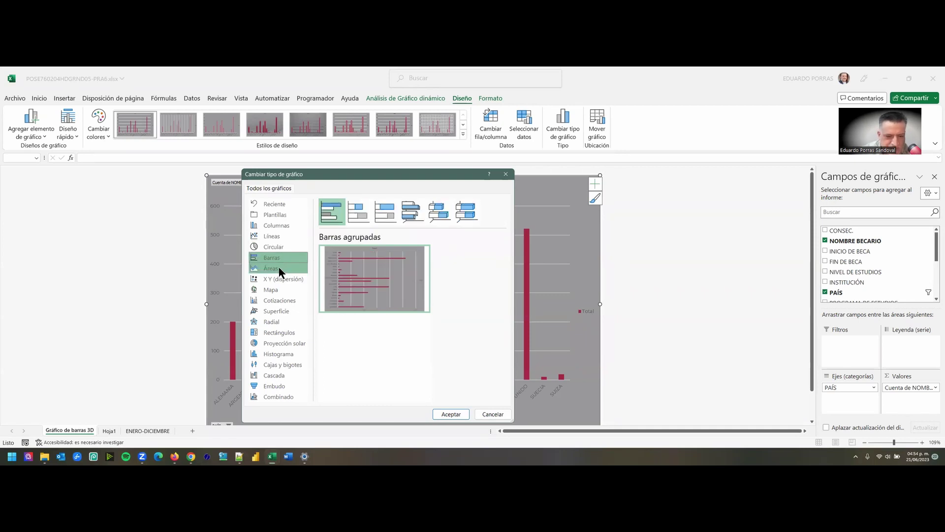
pyautogui.click(279, 271)
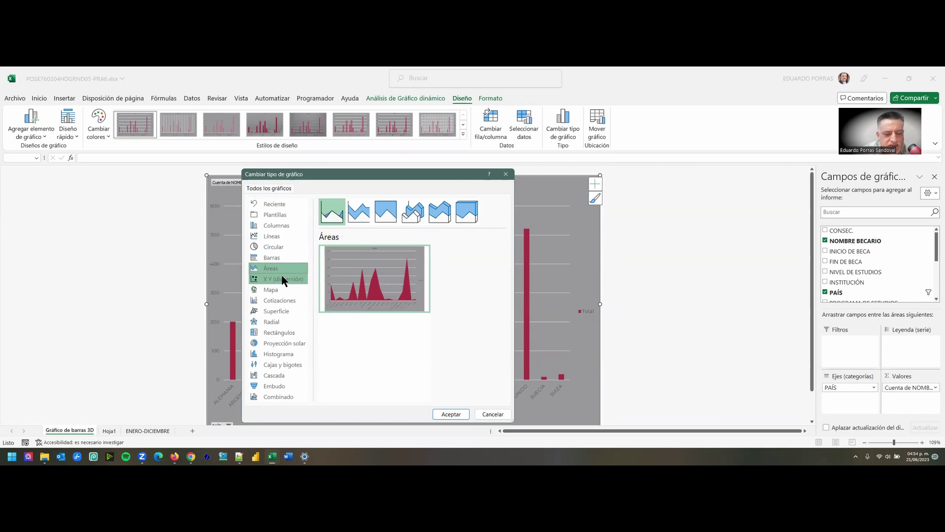
pyautogui.click(282, 279)
pyautogui.click(283, 291)
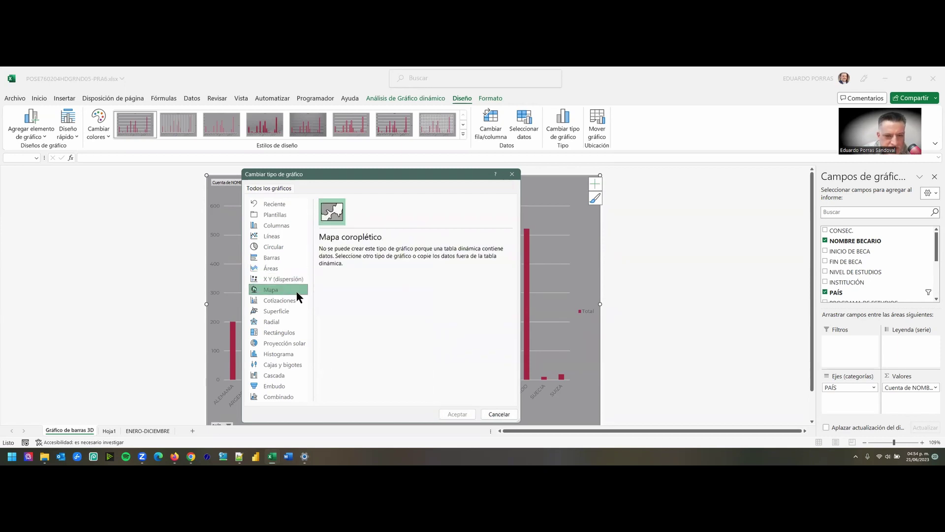
pyautogui.click(286, 300)
pyautogui.click(288, 311)
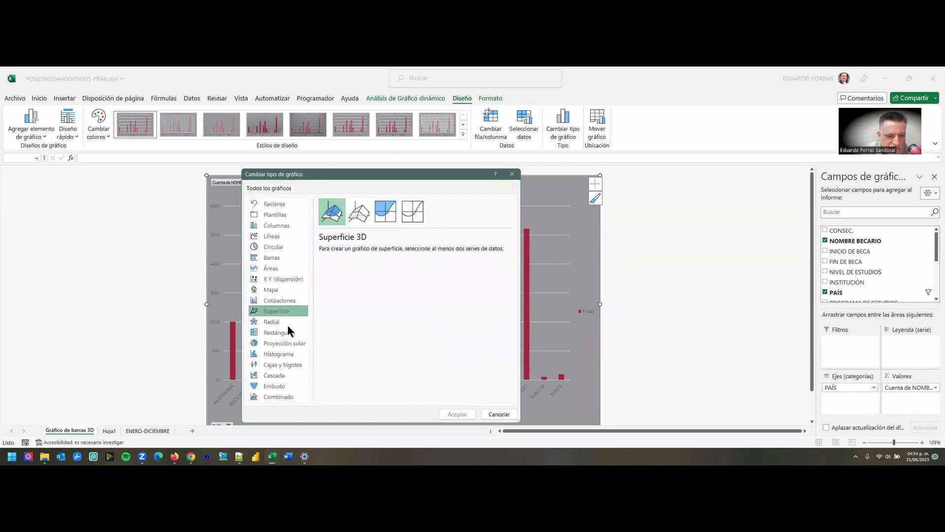
pyautogui.click(287, 322)
pyautogui.click(288, 332)
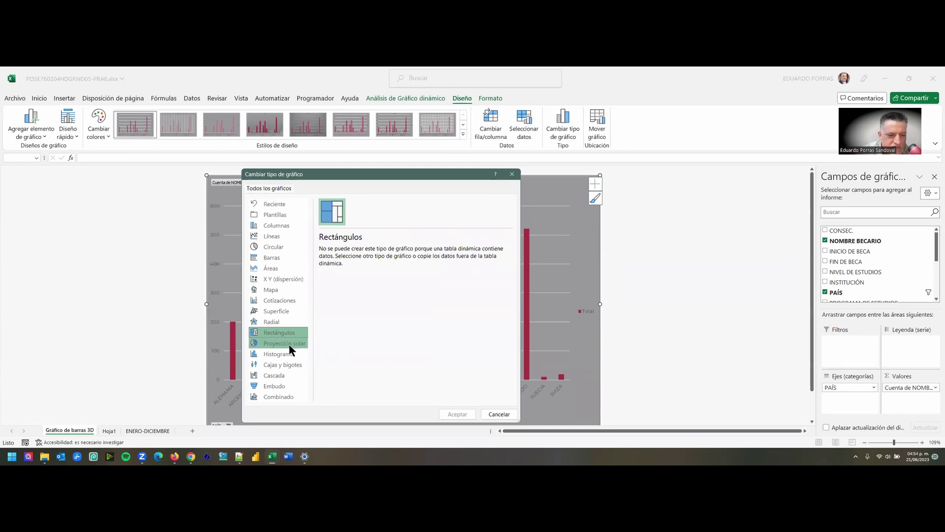
pyautogui.click(288, 344)
pyautogui.click(287, 355)
pyautogui.click(284, 364)
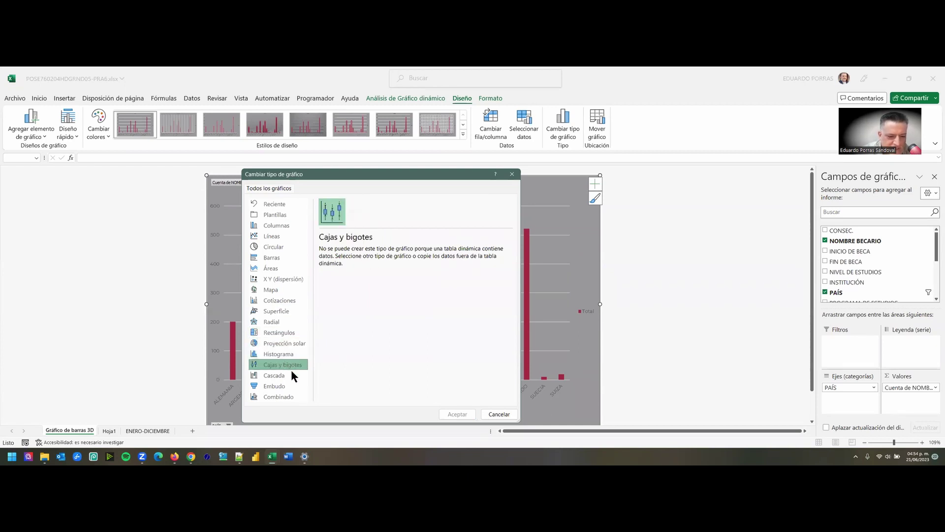
pyautogui.click(286, 375)
pyautogui.click(285, 386)
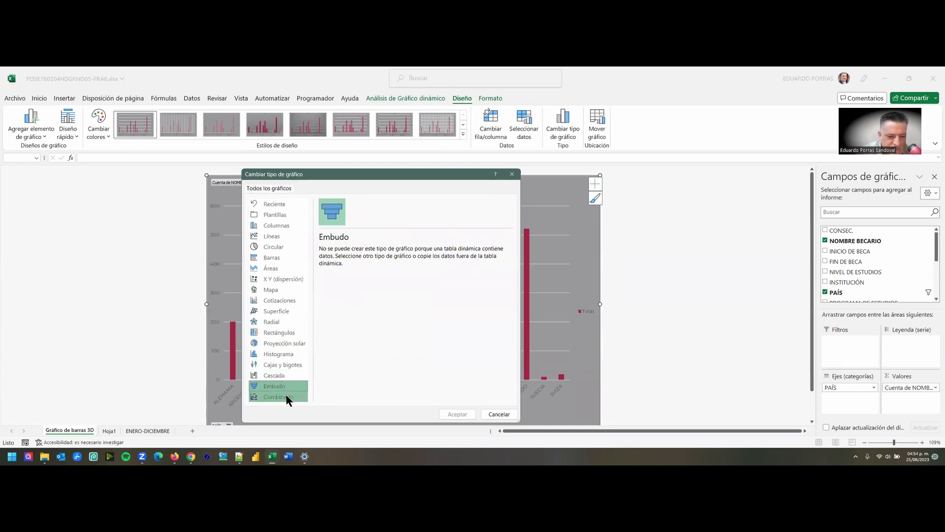
pyautogui.click(285, 395)
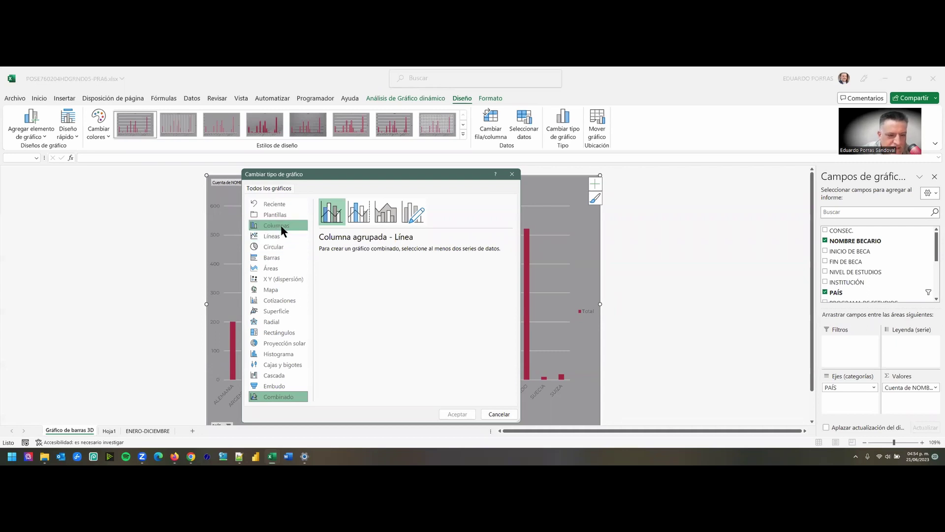
# - Compare the bar and column chart variants and change the pivot chart's type to Barra 3D agrupada
pyautogui.click(274, 257)
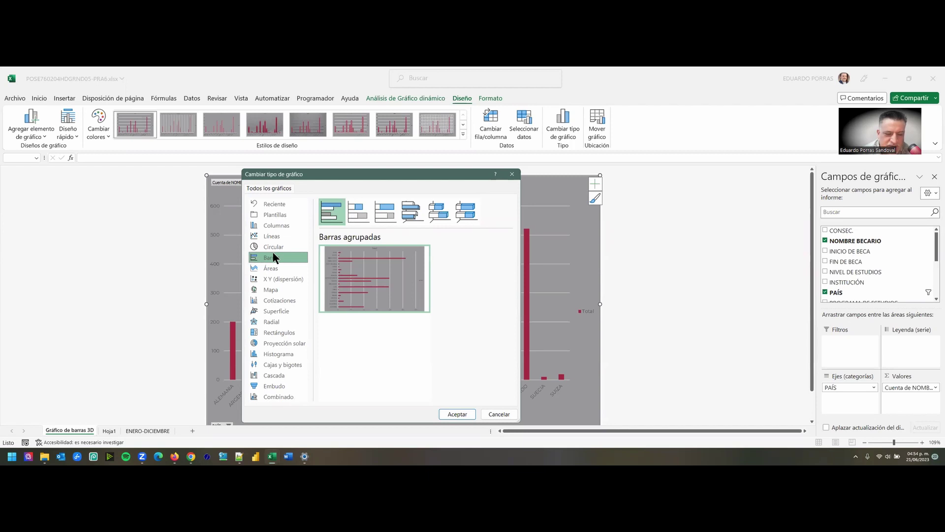
pyautogui.click(279, 226)
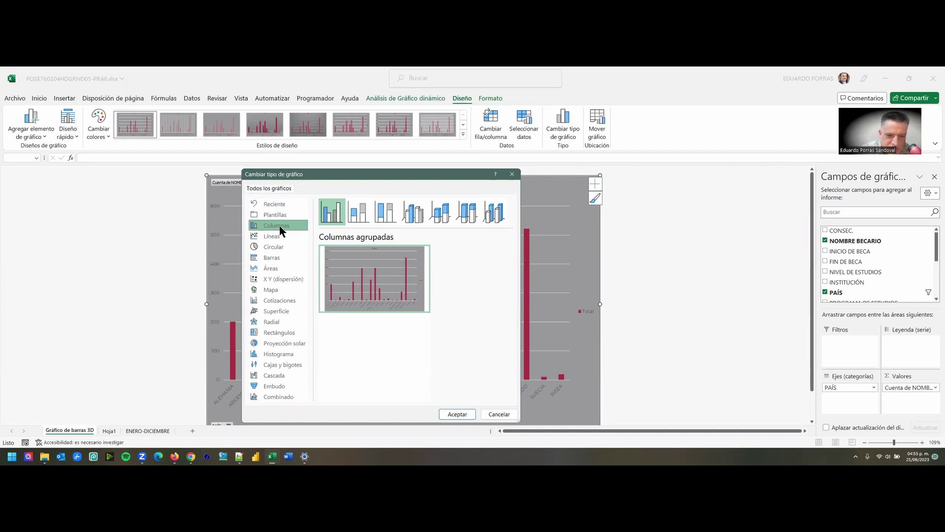
pyautogui.click(277, 258)
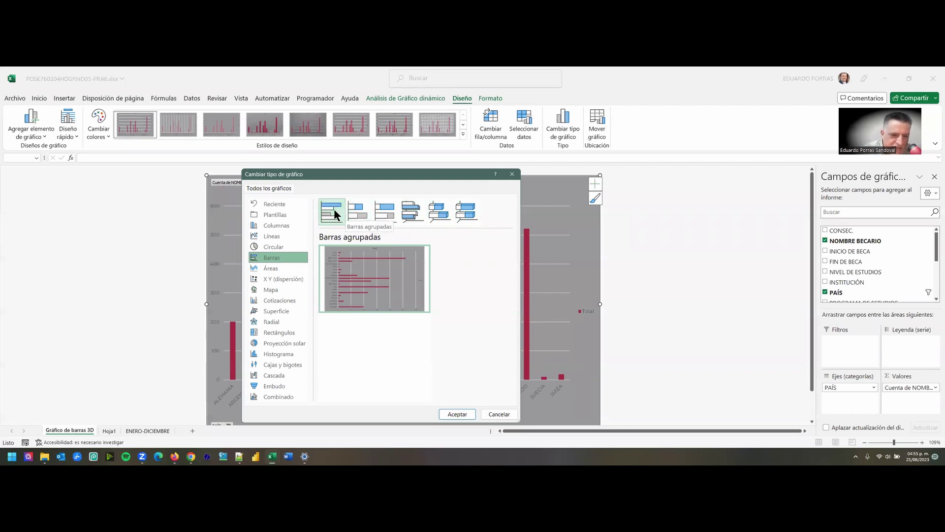
pyautogui.click(353, 209)
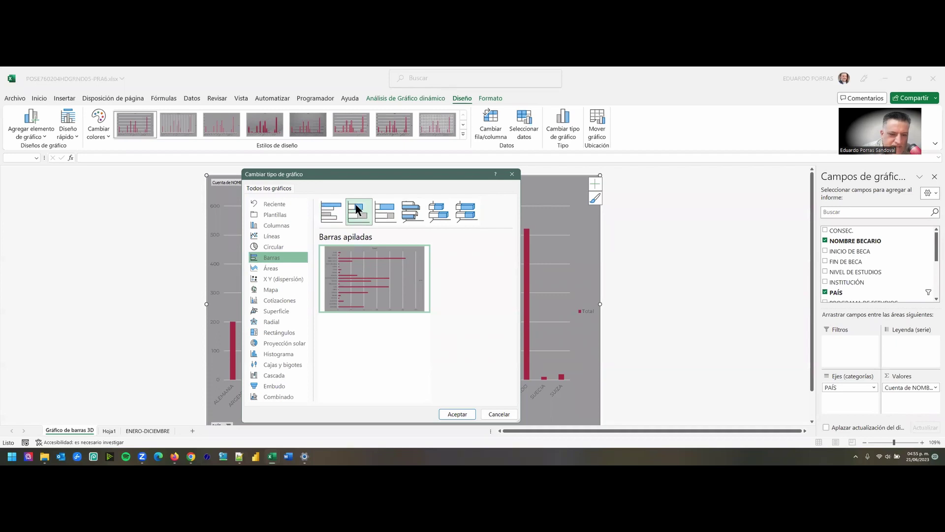
pyautogui.click(384, 216)
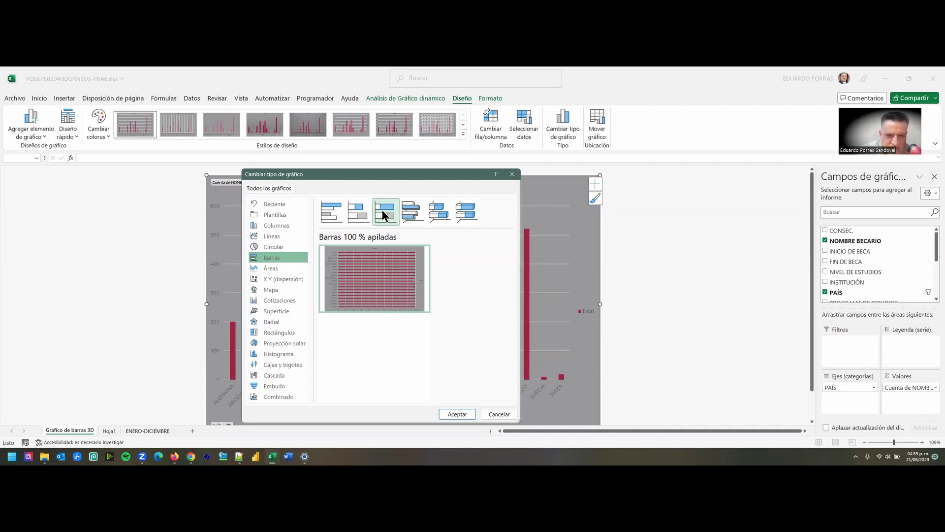
pyautogui.click(331, 215)
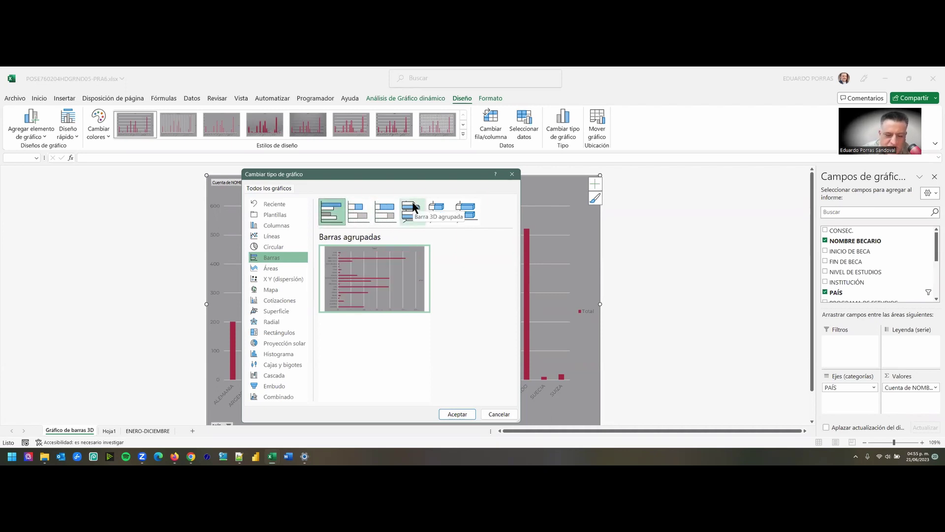
pyautogui.click(413, 209)
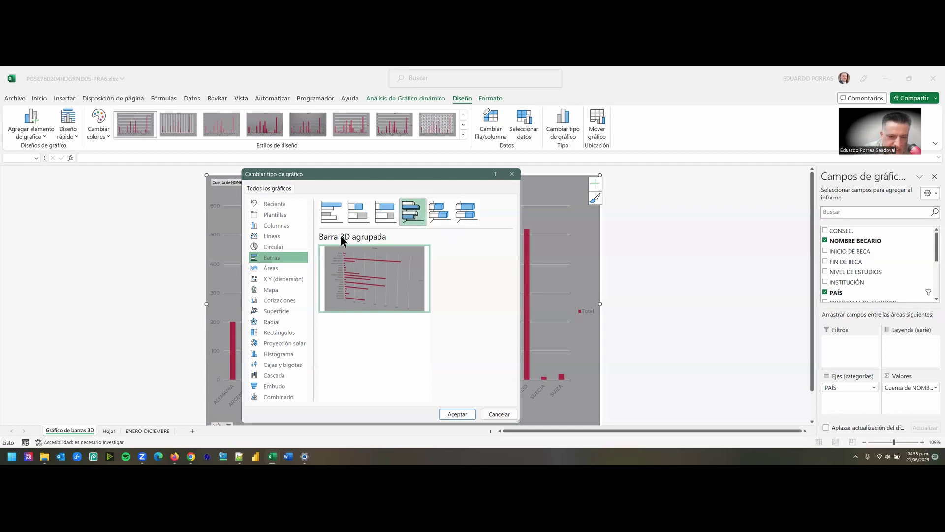
pyautogui.click(450, 415)
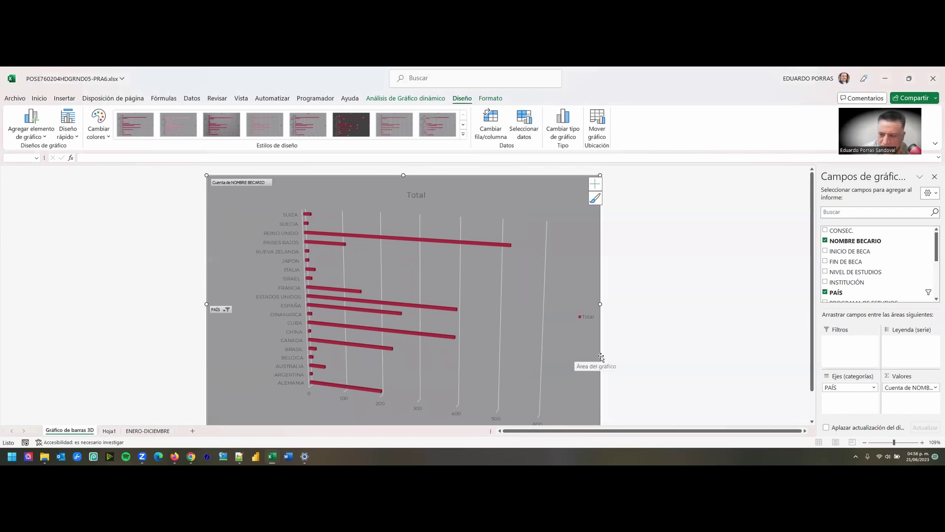
# - Enlarge the chart view to 120% and apply the Estilo 8 design style to the 3D bar chart
pyautogui.click(922, 442)
pyautogui.click(922, 442)
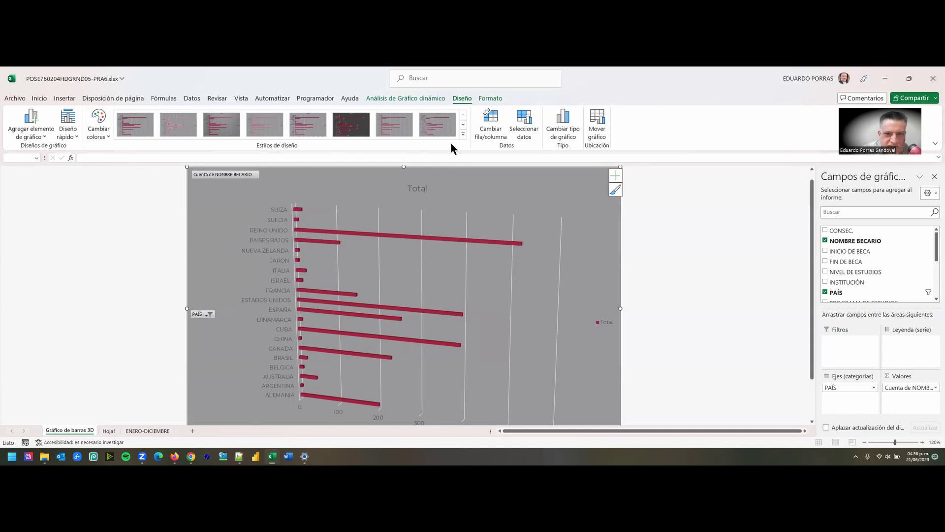
pyautogui.click(463, 134)
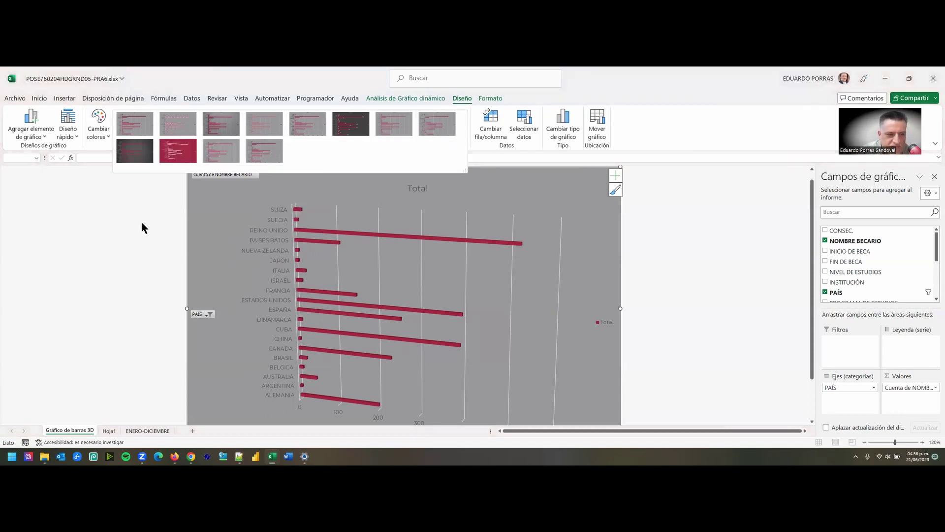
pyautogui.press('Escape')
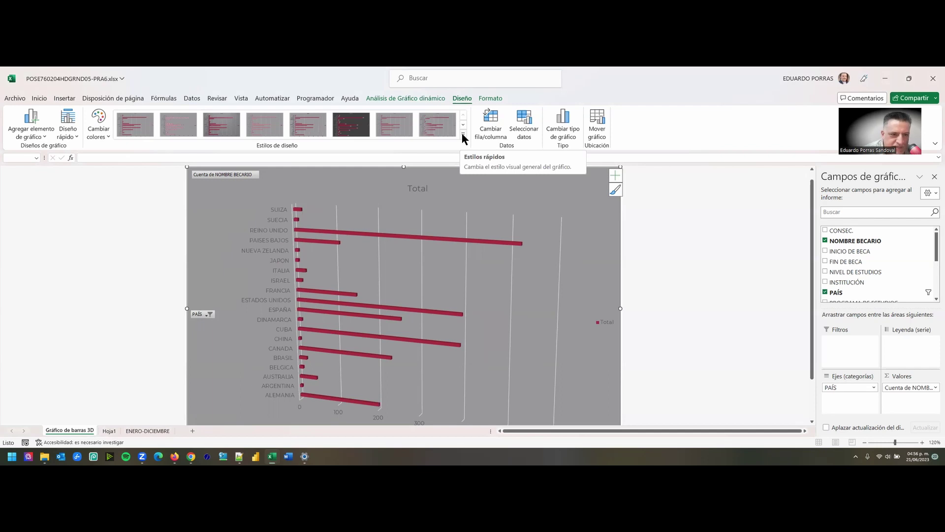
pyautogui.click(462, 132)
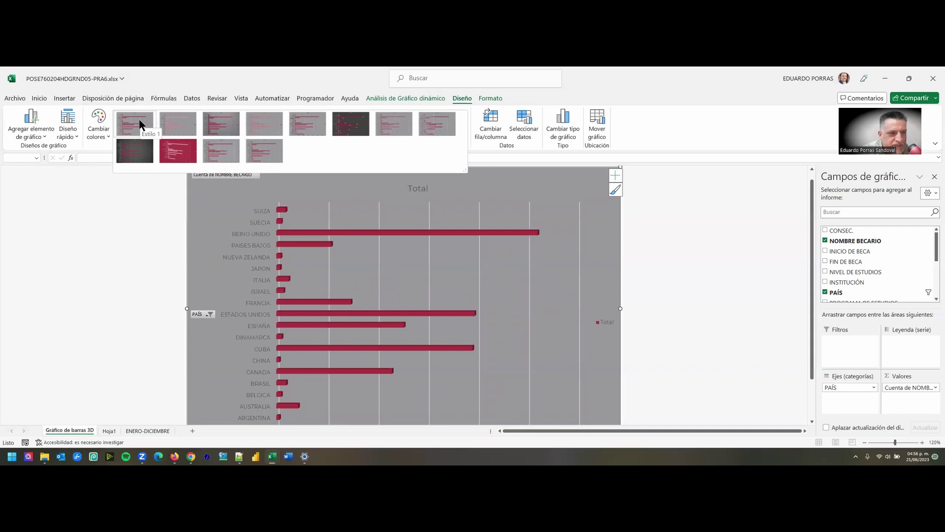
pyautogui.click(435, 130)
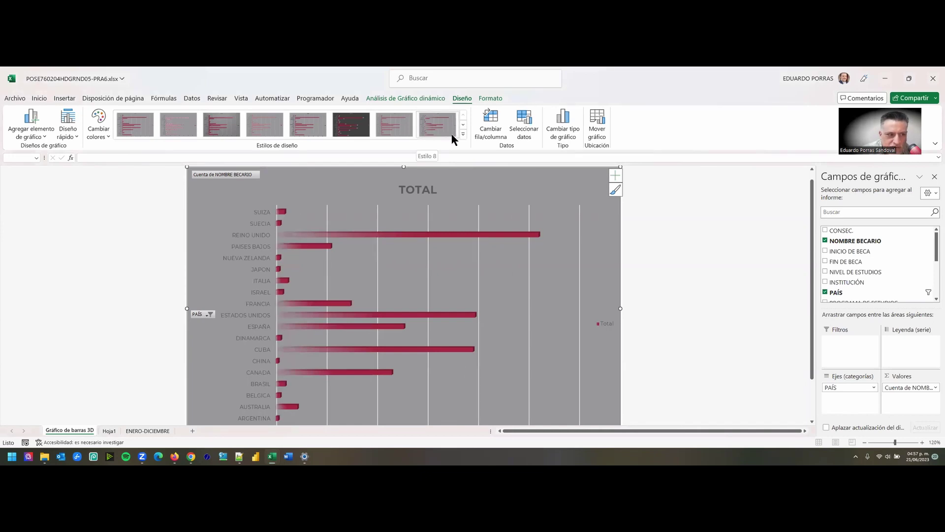
# - Try the second multicolor palette and the green and beige monochromatic palettes on the chart
pyautogui.click(101, 134)
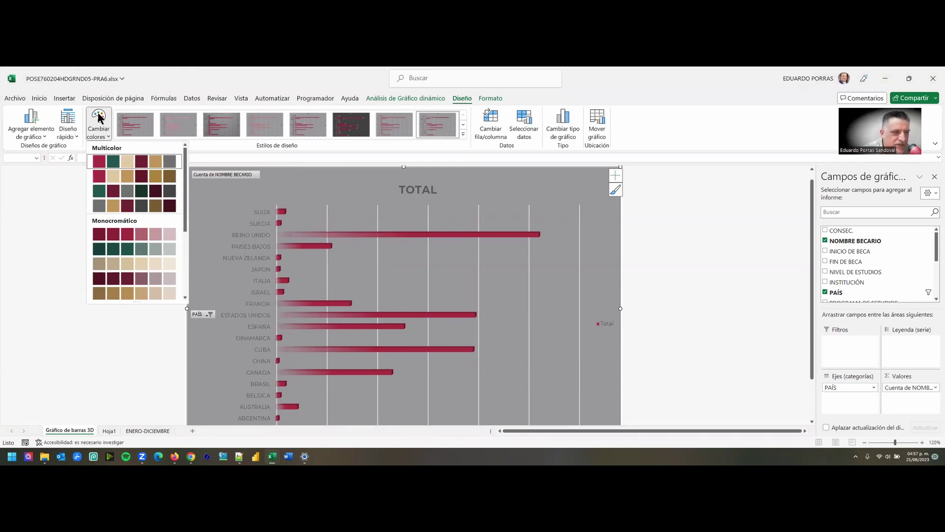
pyautogui.click(105, 178)
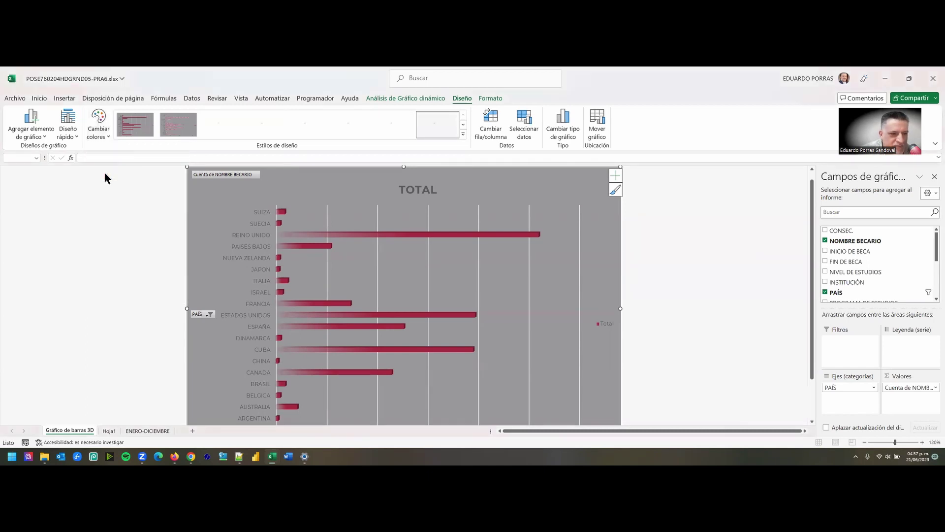
pyautogui.click(98, 120)
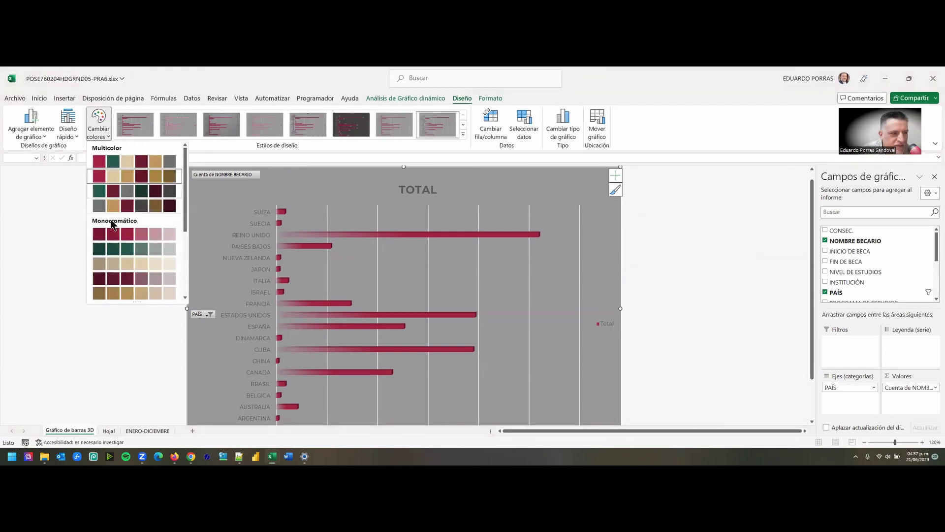
pyautogui.click(110, 248)
pyautogui.click(104, 137)
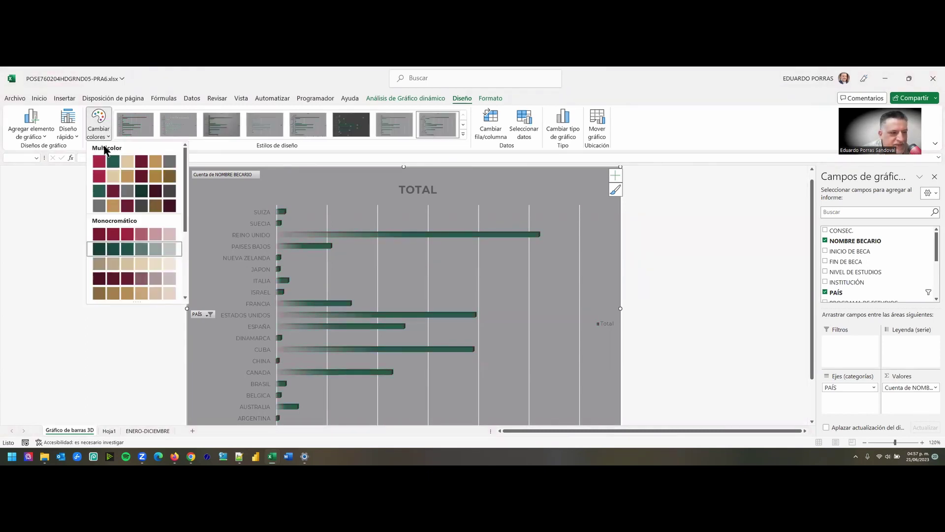
pyautogui.click(119, 262)
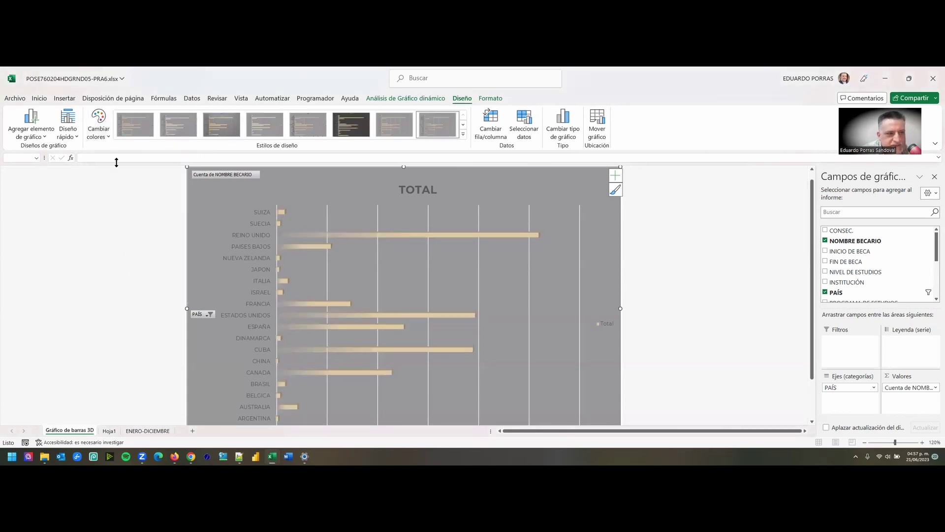
pyautogui.click(97, 133)
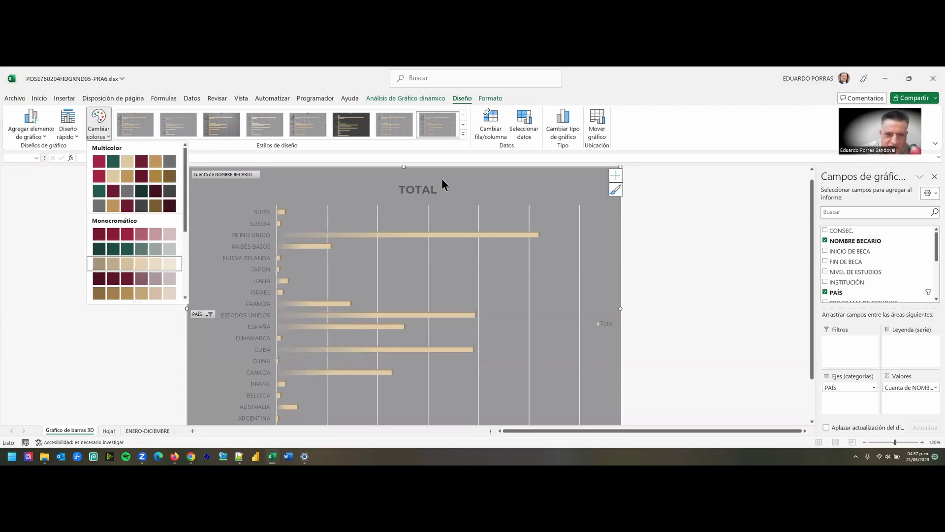
# - Fill the chart area with a light beige theme color and apply the third multicolor palette, giving dark green bars
pyautogui.click(313, 184)
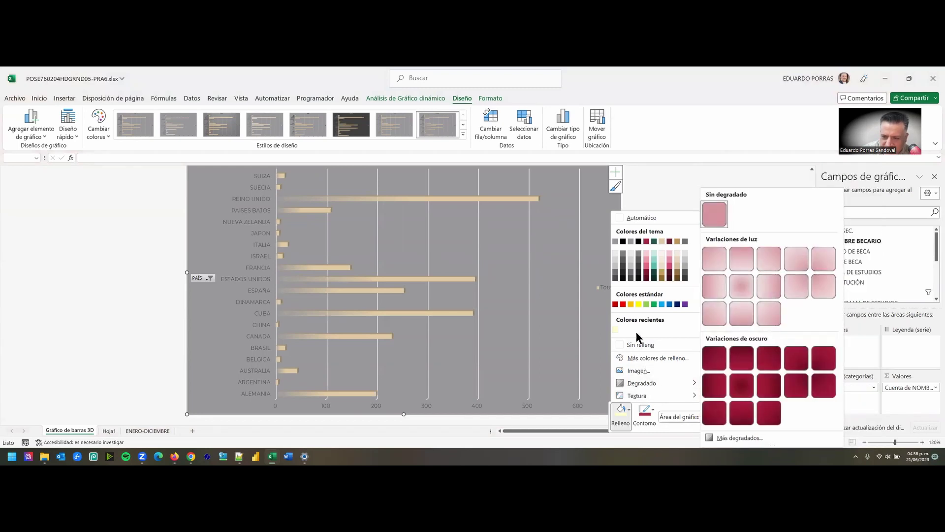
pyautogui.click(663, 253)
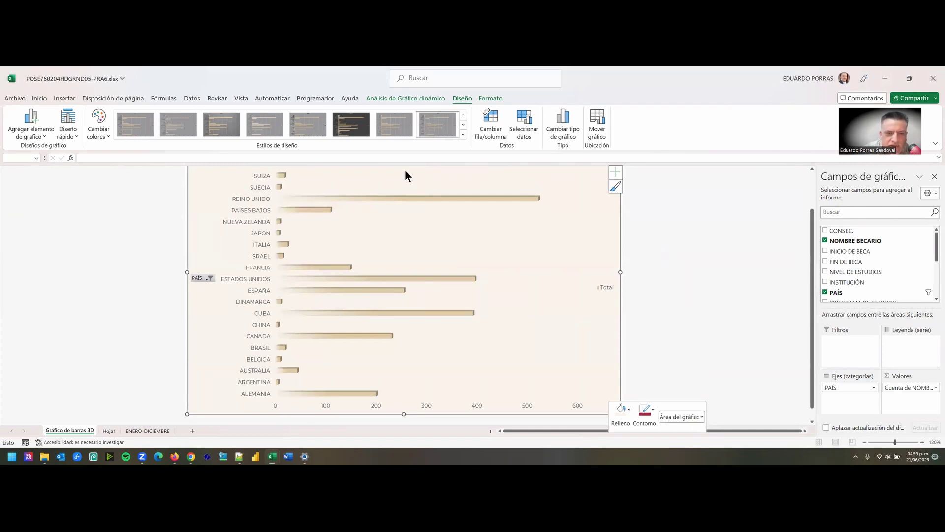
pyautogui.click(102, 132)
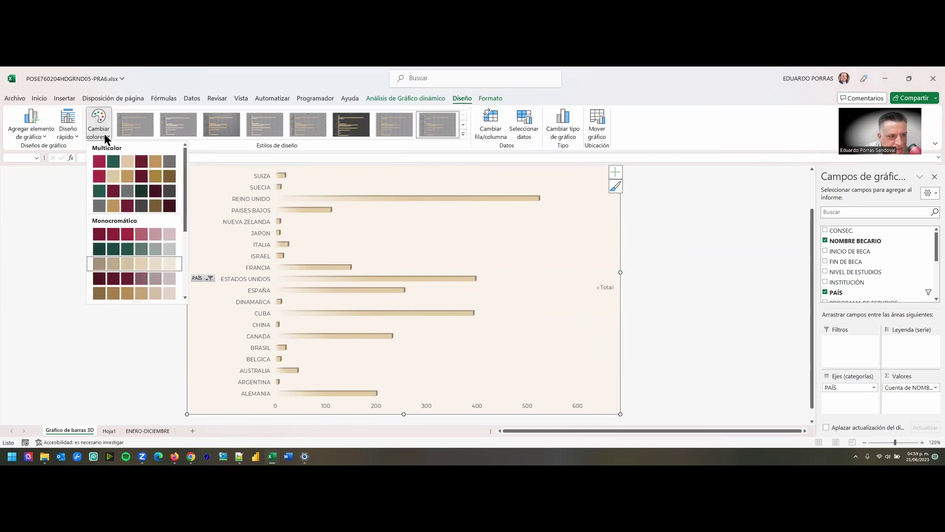
pyautogui.click(100, 189)
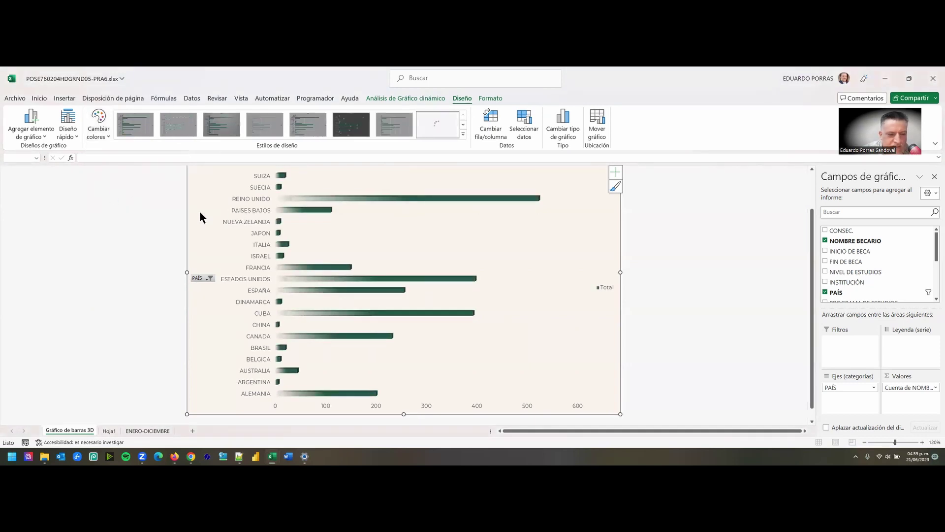
pyautogui.click(130, 217)
# - Remove the legend from the 3D bar chart
pyautogui.scroll(1, 204, 311)
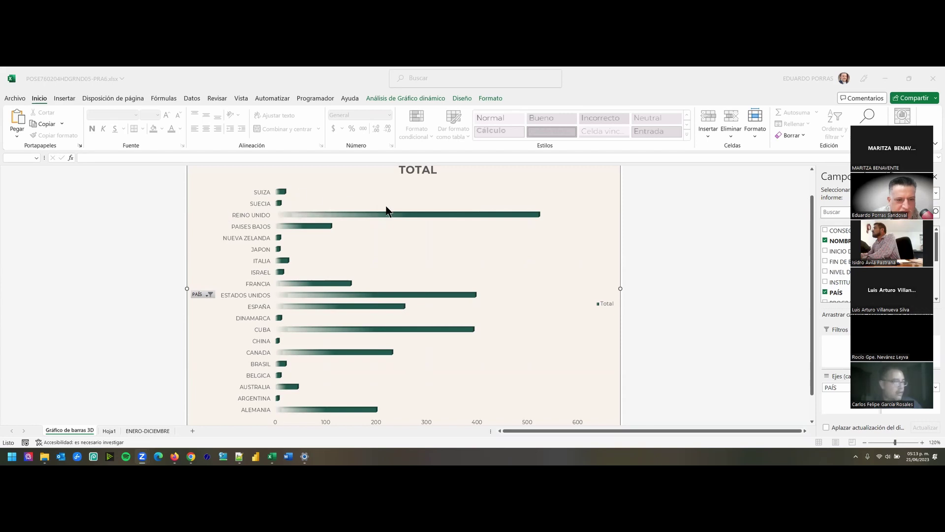
pyautogui.scroll(1, 396, 211)
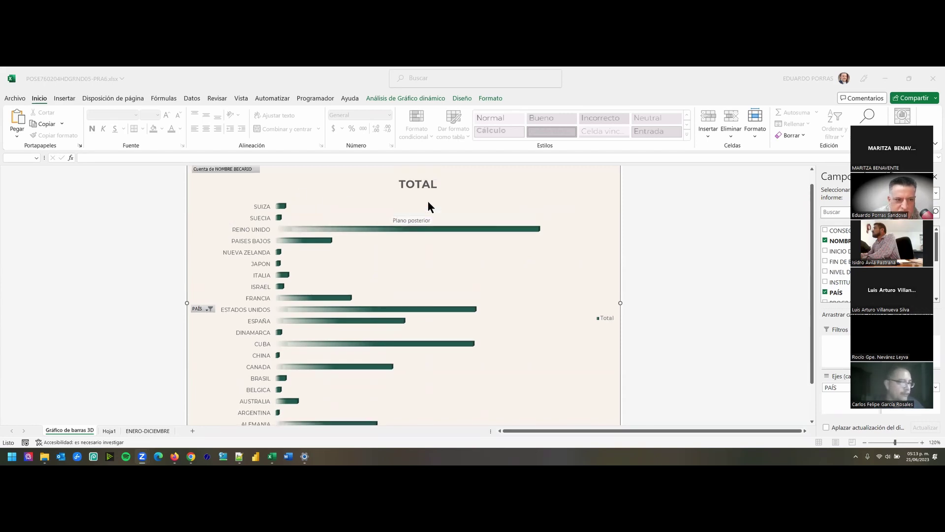
pyautogui.click(545, 203)
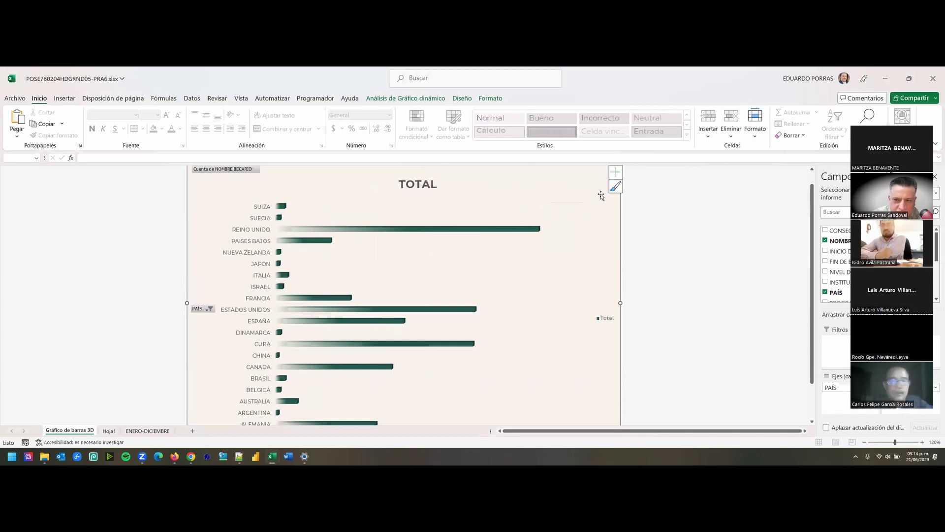
pyautogui.click(615, 172)
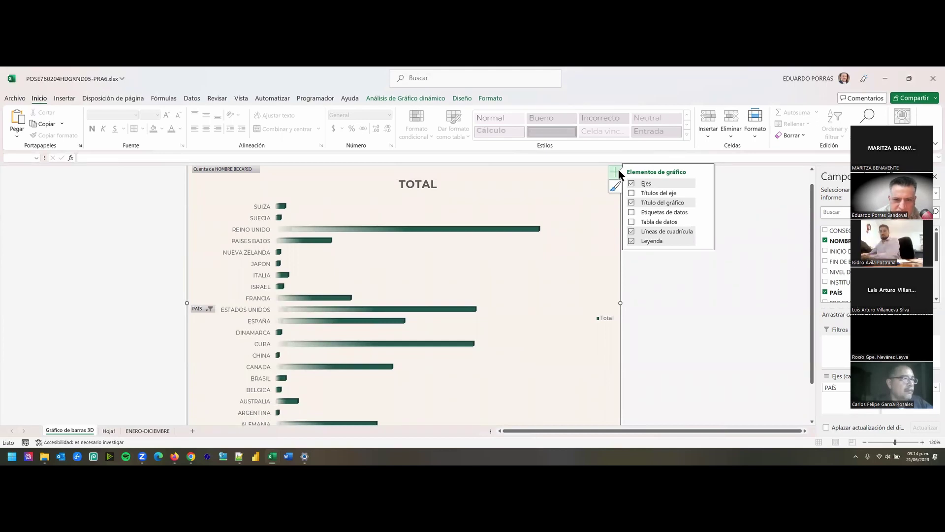
pyautogui.click(631, 240)
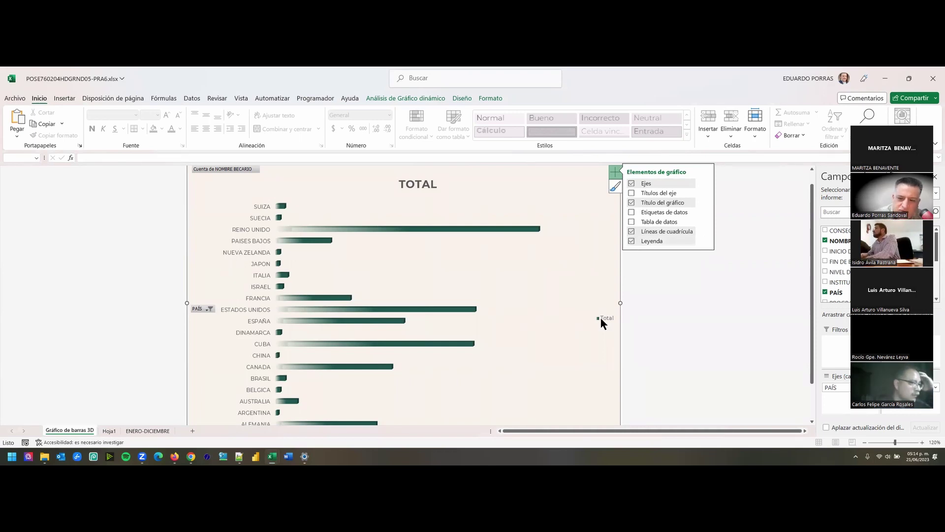
pyautogui.click(631, 241)
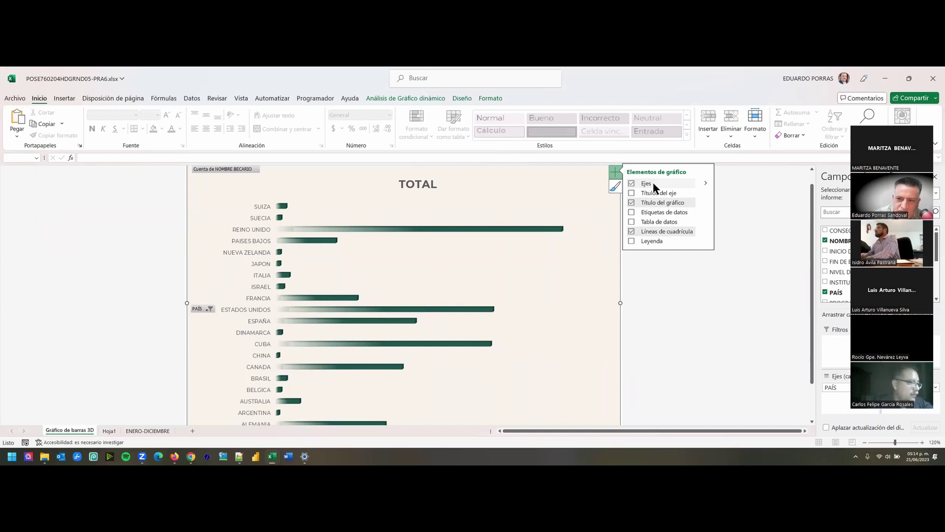
# - Add data labels to the bars of the 3D chart and open the detailed label formatting options
pyautogui.click(706, 186)
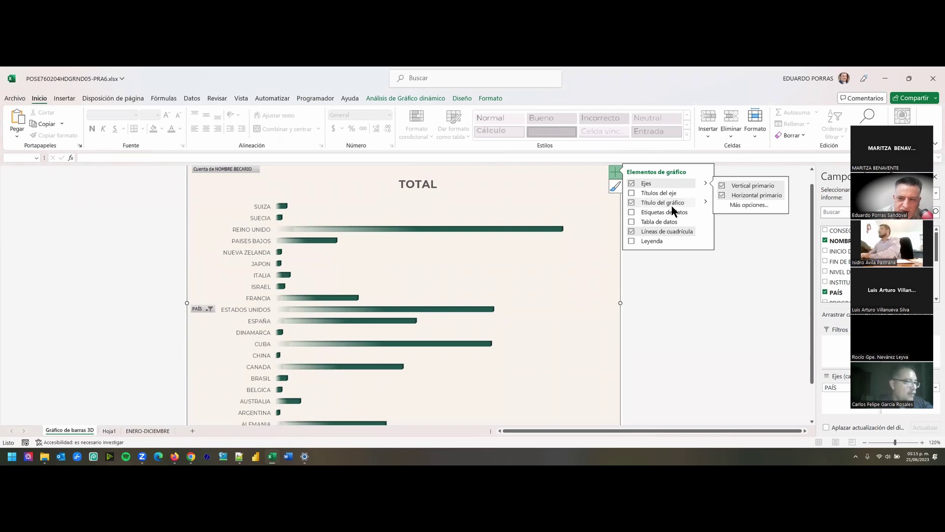
pyautogui.click(632, 212)
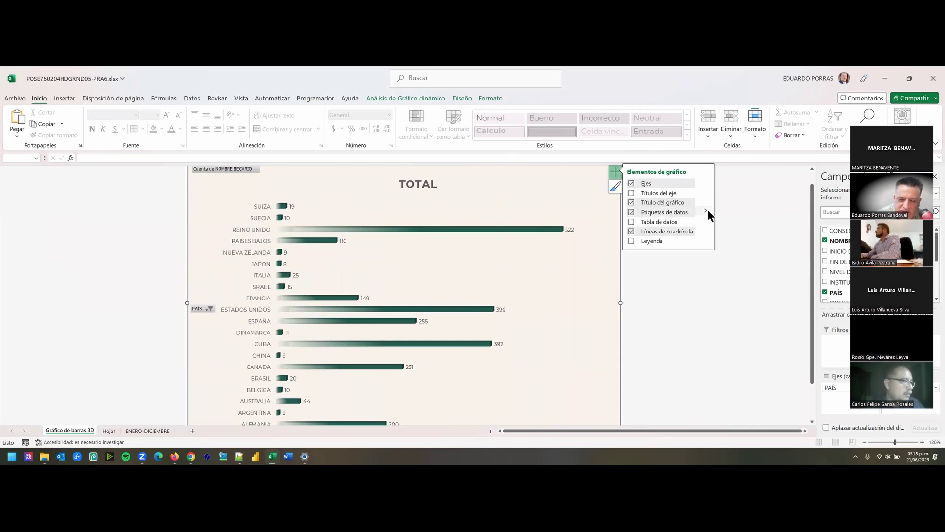
pyautogui.moveTo(706, 212)
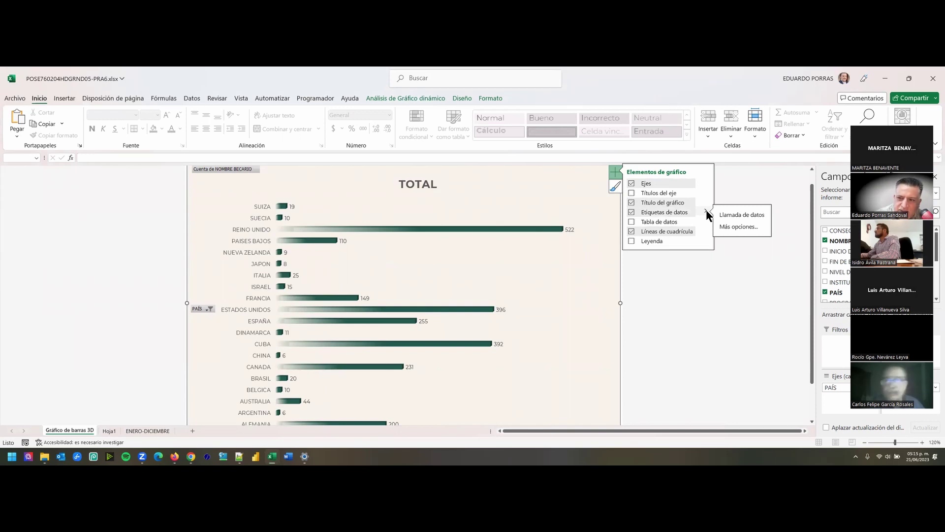
pyautogui.click(733, 227)
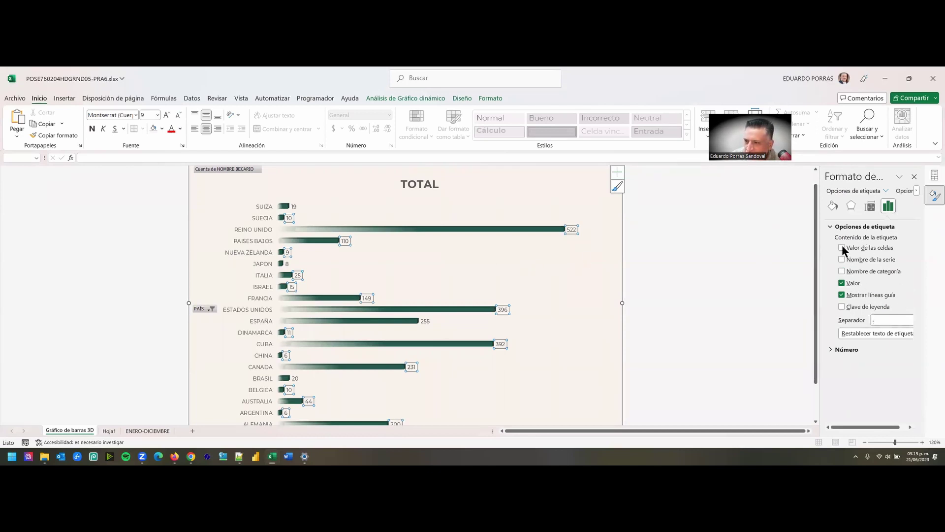
# - Examine the number format categories available for the chart's data labels
pyautogui.click(831, 349)
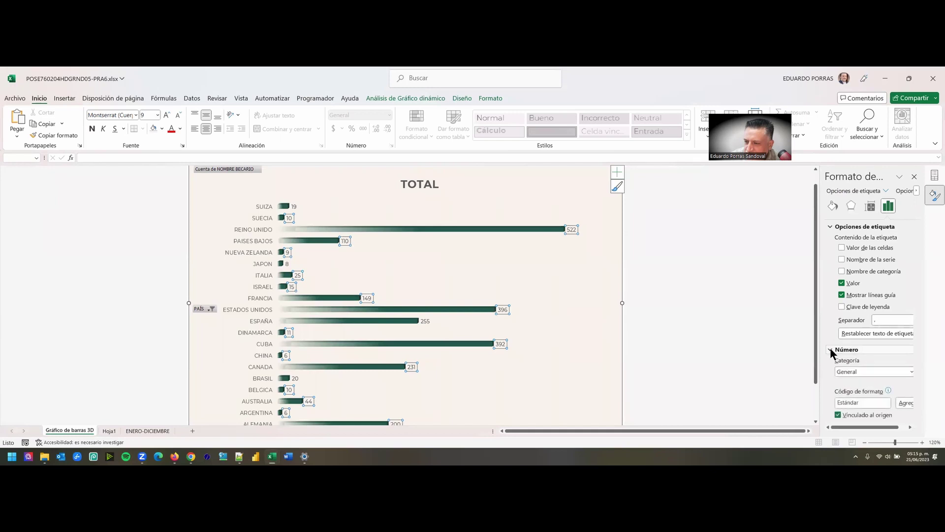
pyautogui.click(911, 372)
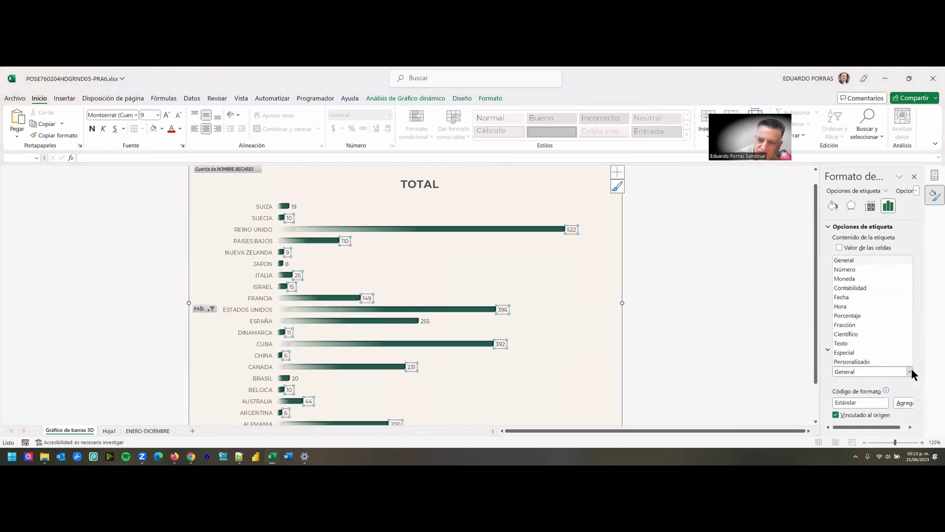
pyautogui.click(911, 372)
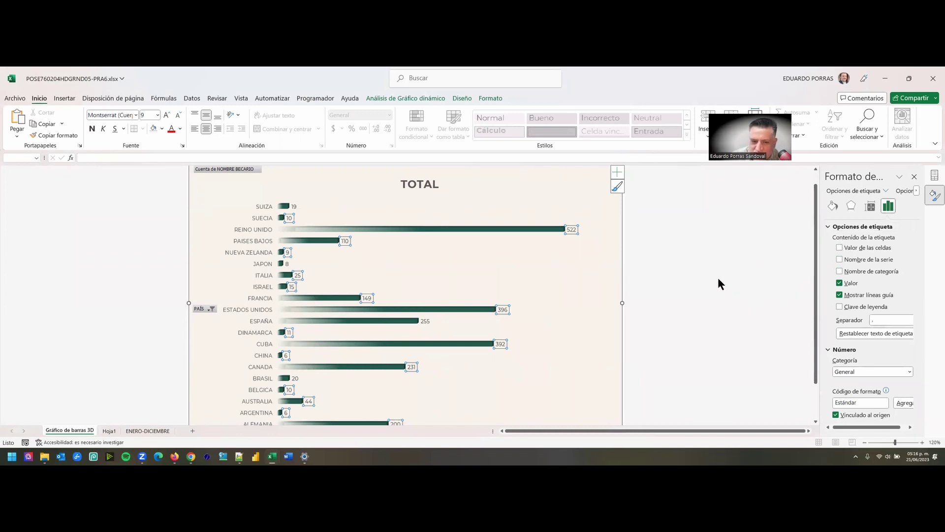
pyautogui.click(692, 279)
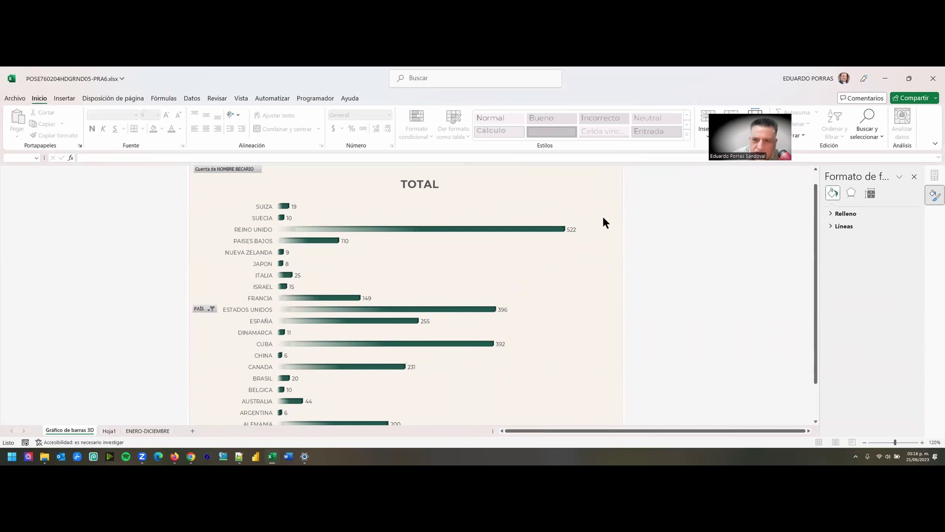
# - Replace the chart title with "20 PAISES CON MAYOR NÚMERO DE BECARIOS"
pyautogui.scroll(1, 485, 227)
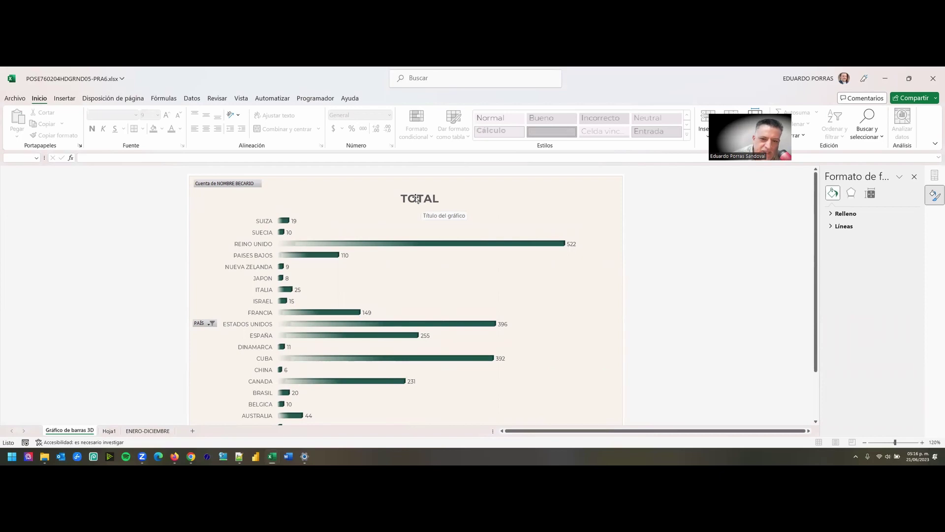
pyautogui.click(416, 199)
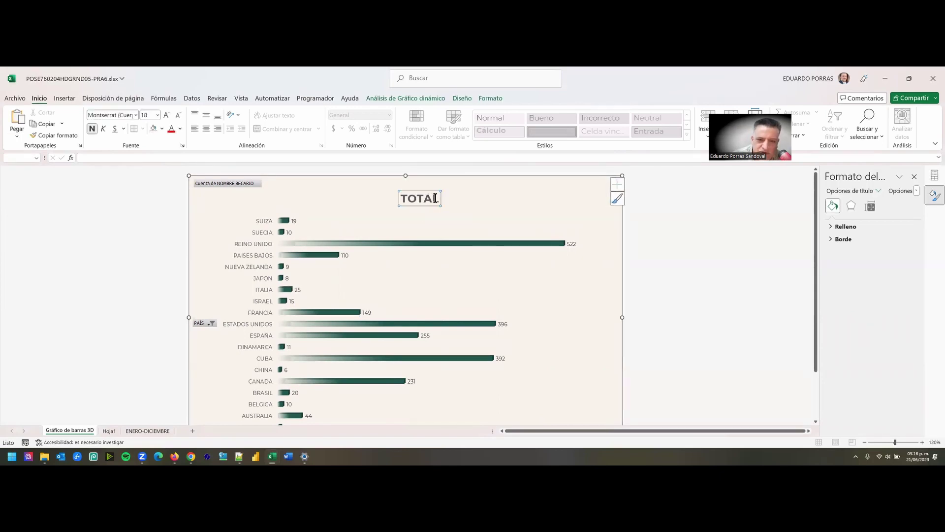
pyautogui.click(435, 198)
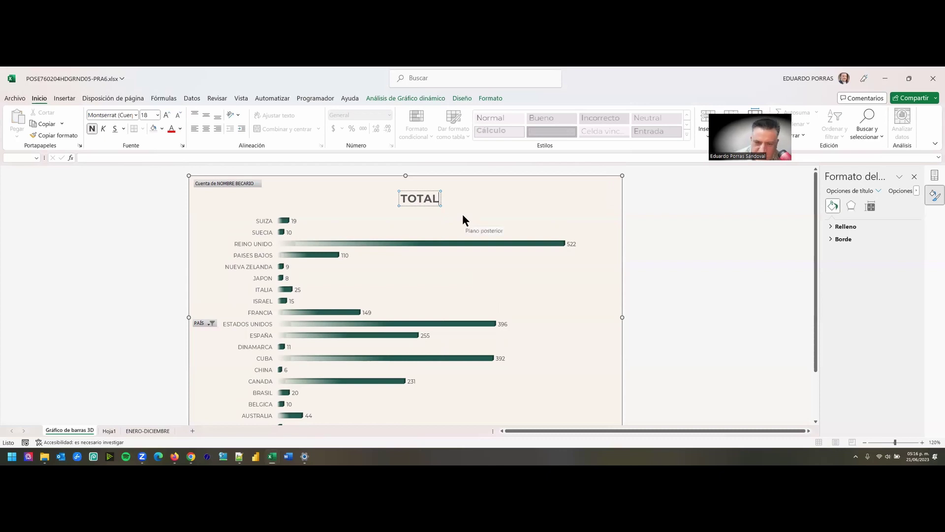
pyautogui.press('BackSpace')
pyautogui.press('BackSpace')
pyautogui.press('BackSpace')
pyautogui.press('BackSpace')
pyautogui.press('BackSpace')
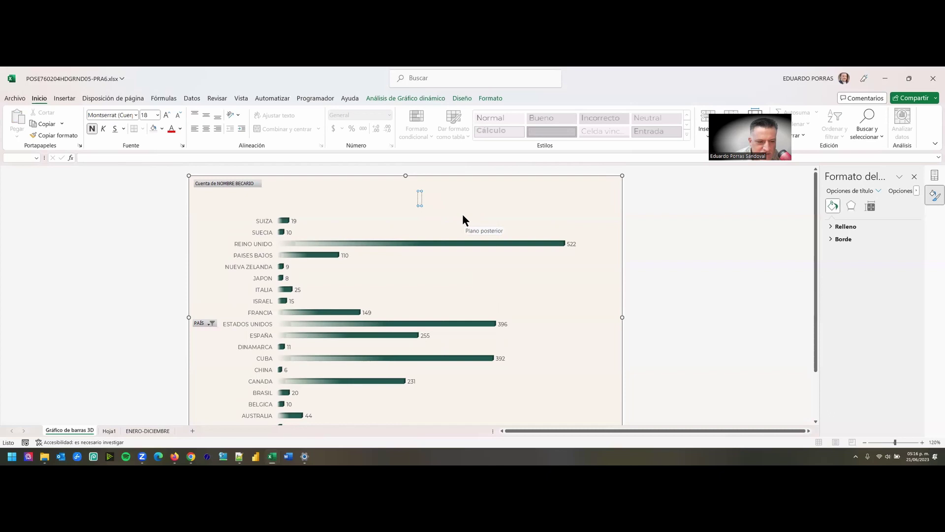
pyautogui.write('20 PAISES CON MAYOR NÚMERO DE BECARIOS')
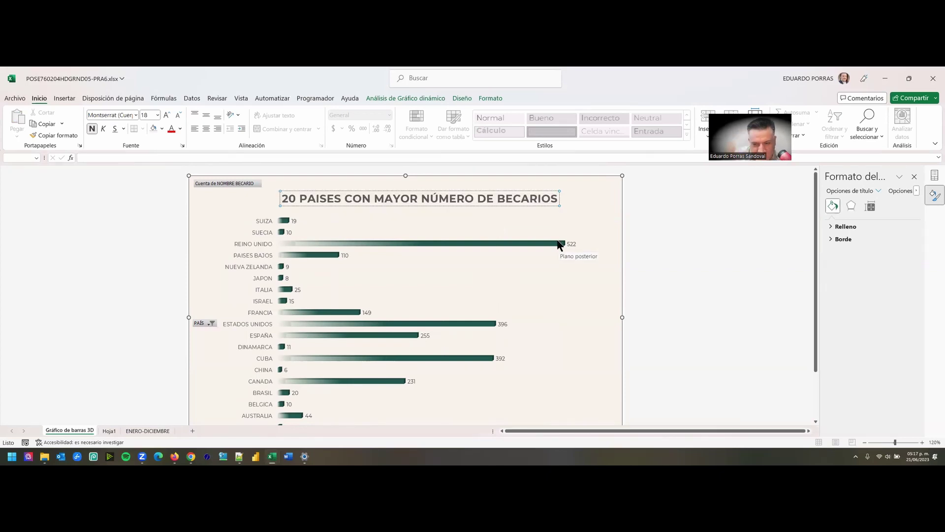
pyautogui.click(368, 251)
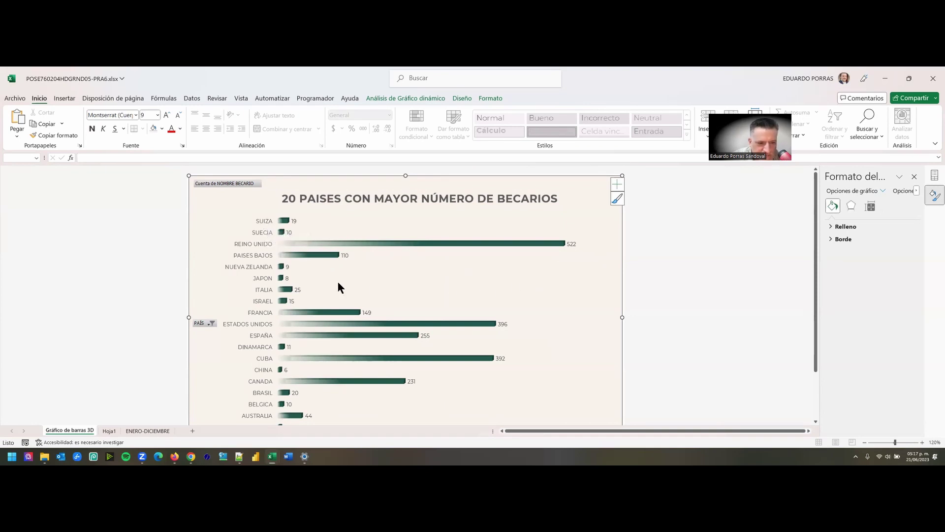
# - Set the font of the country axis labels to Biome
pyautogui.click(231, 265)
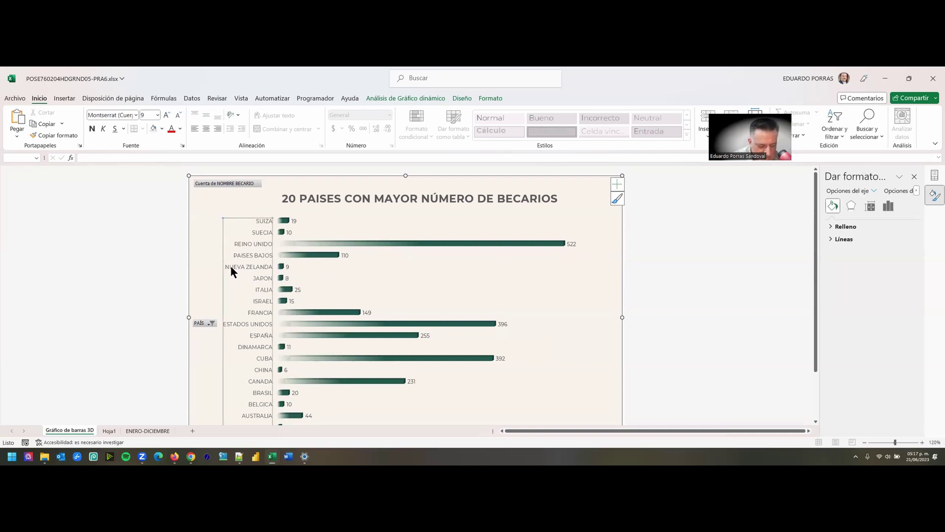
pyautogui.scroll(-1, 233, 266)
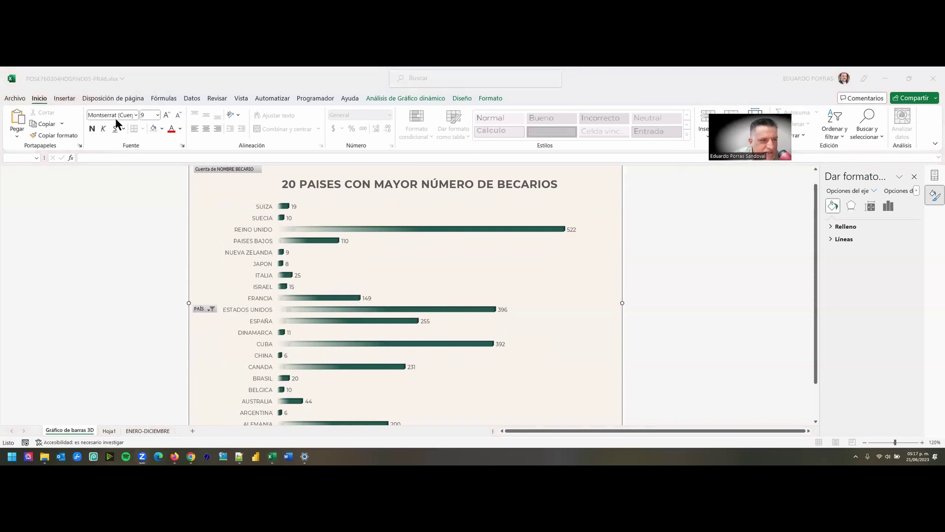
pyautogui.click(135, 115)
pyautogui.click(135, 115)
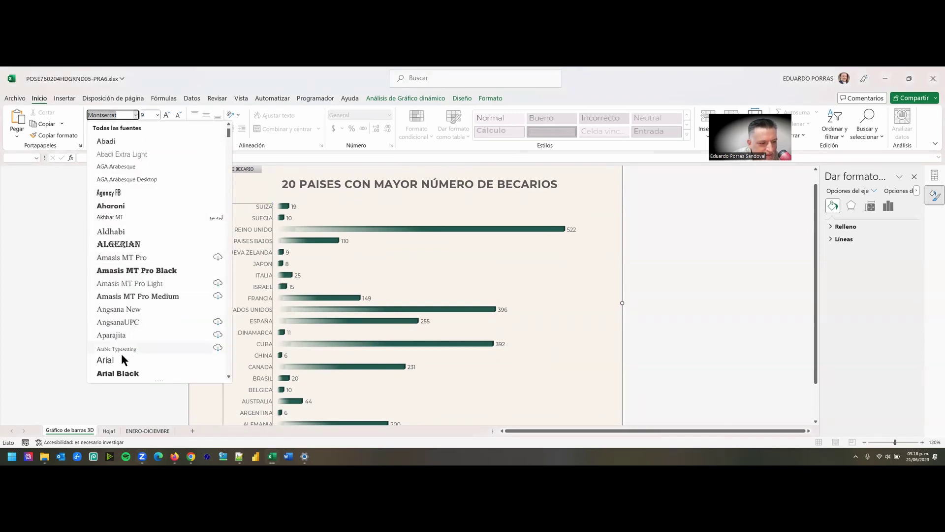
pyautogui.scroll(-3, 150, 296)
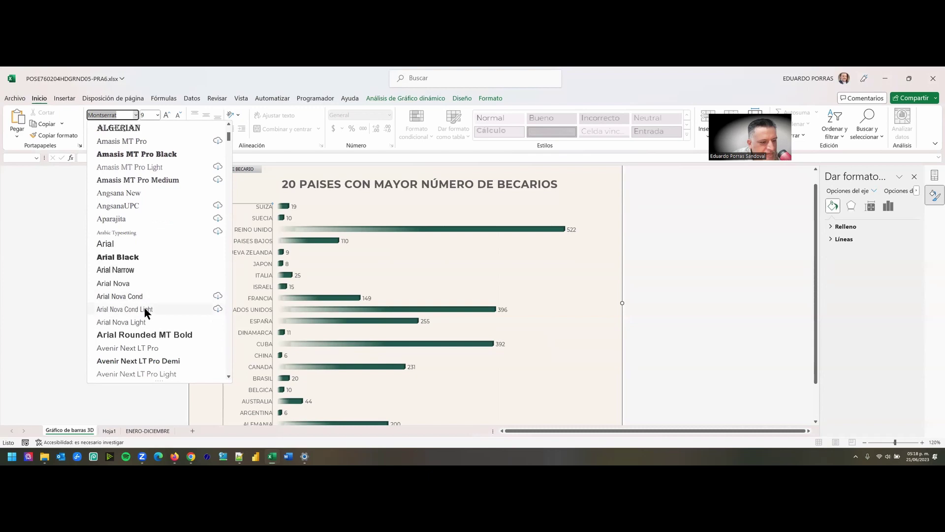
pyautogui.scroll(-2, 147, 320)
pyautogui.scroll(-2, 158, 337)
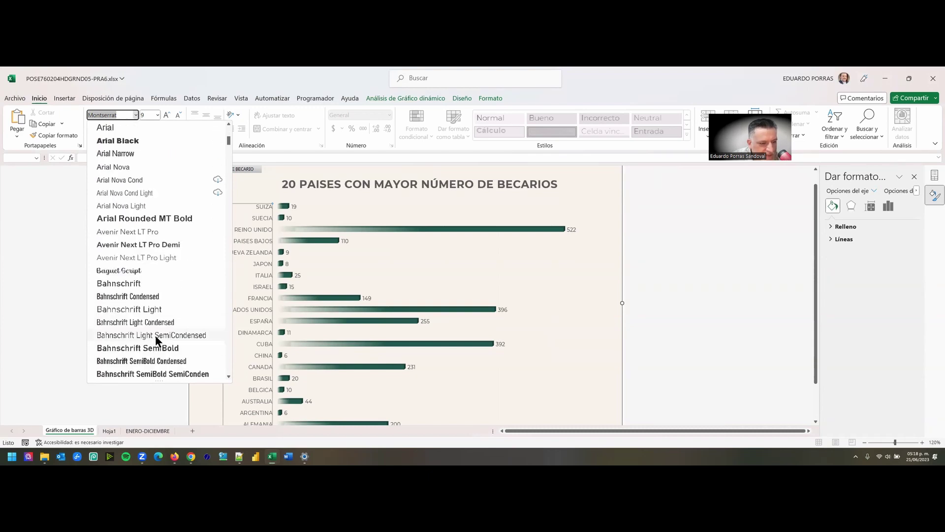
pyautogui.scroll(-5, 158, 342)
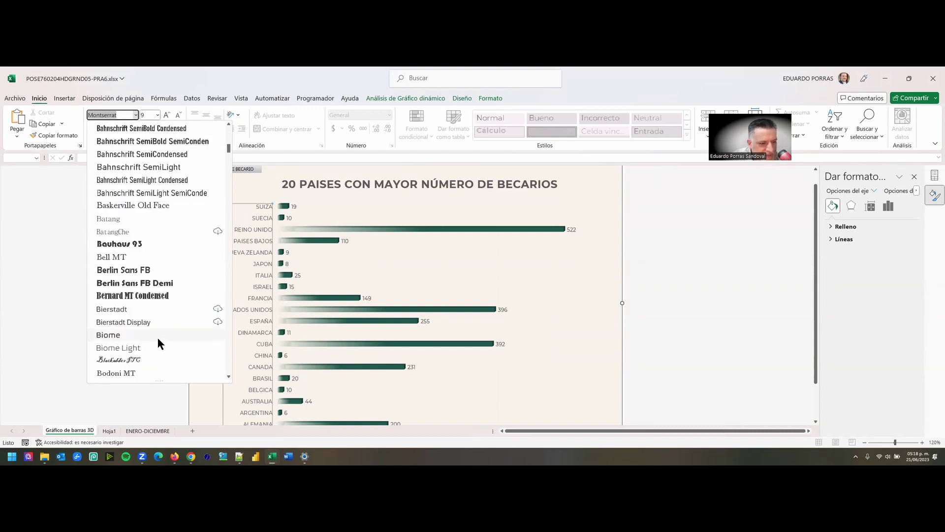
pyautogui.click(118, 337)
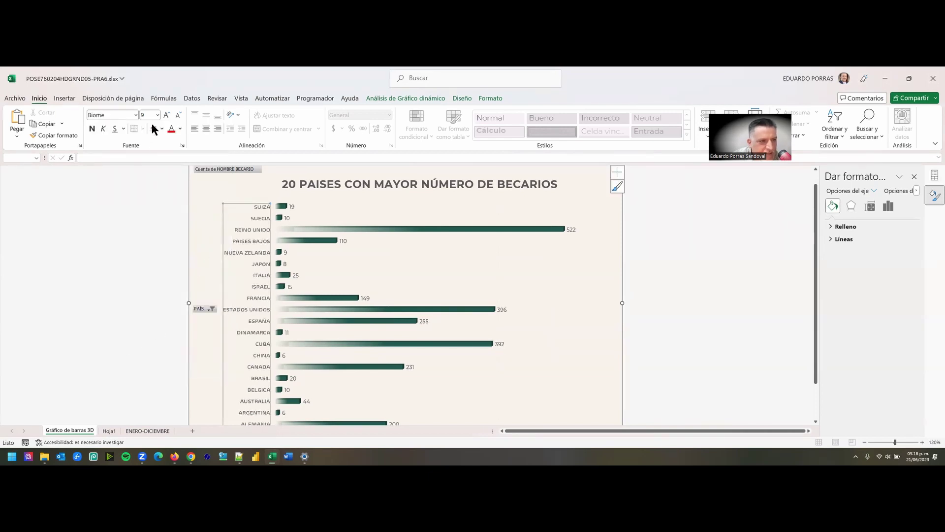
# - Increase the country axis labels to size 12 and make them bold
pyautogui.click(165, 116)
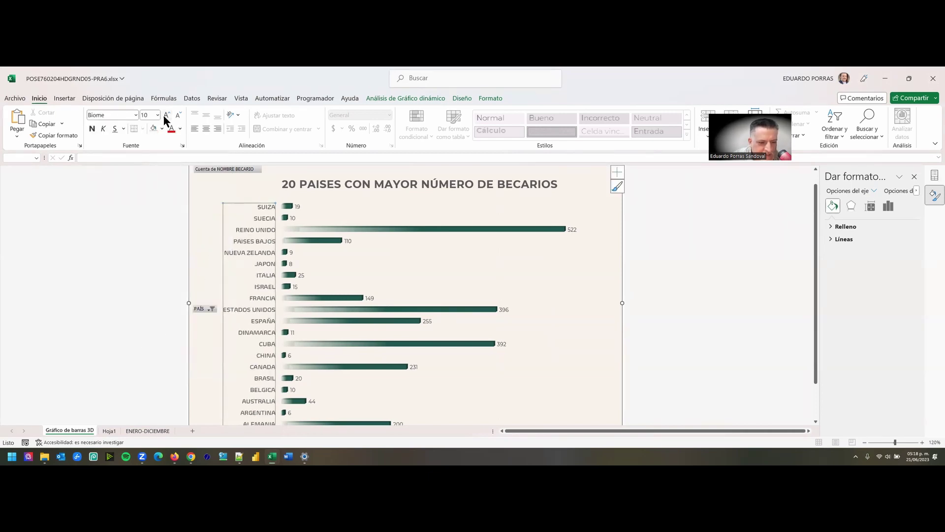
pyautogui.click(166, 116)
pyautogui.click(165, 115)
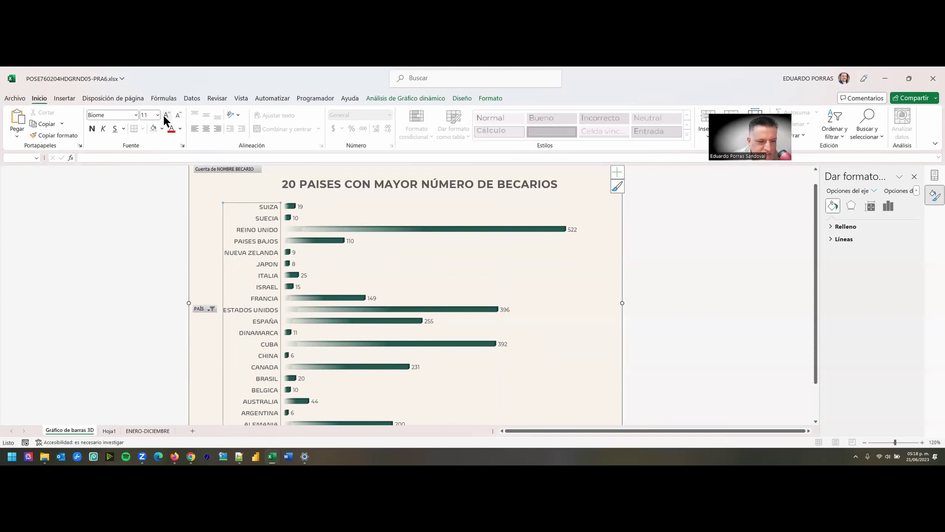
pyautogui.click(165, 119)
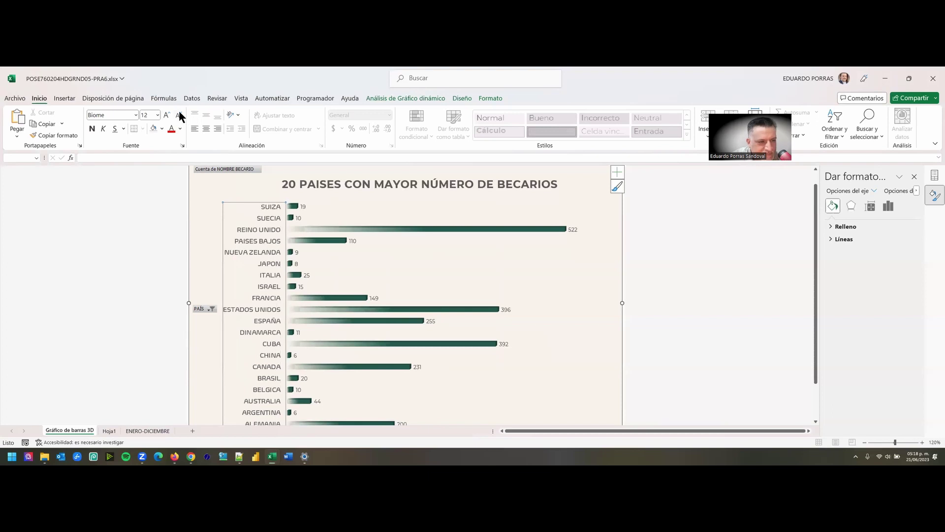
pyautogui.click(92, 129)
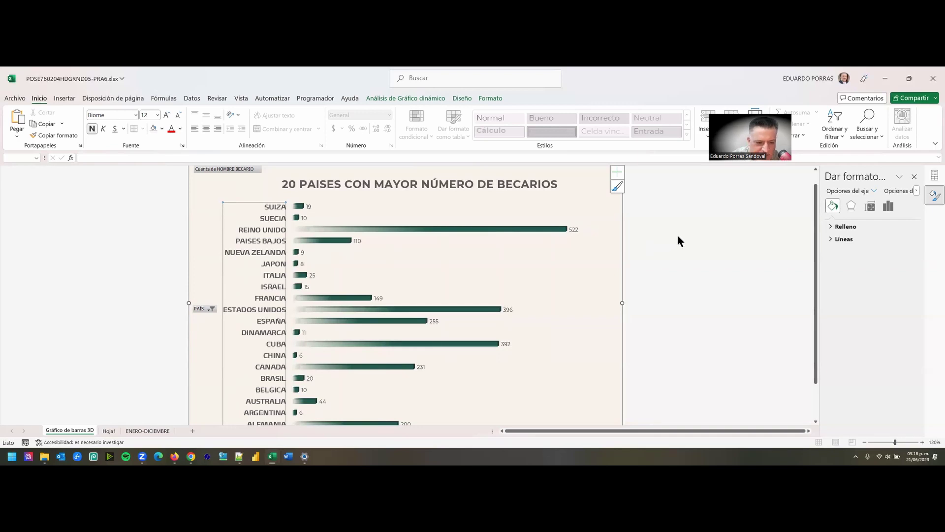
pyautogui.scroll(-2, 678, 236)
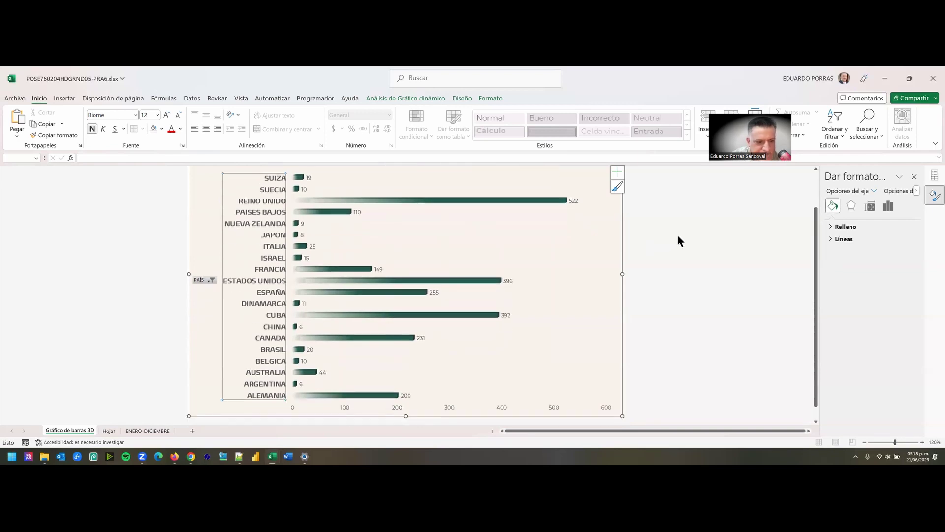
pyautogui.click(678, 237)
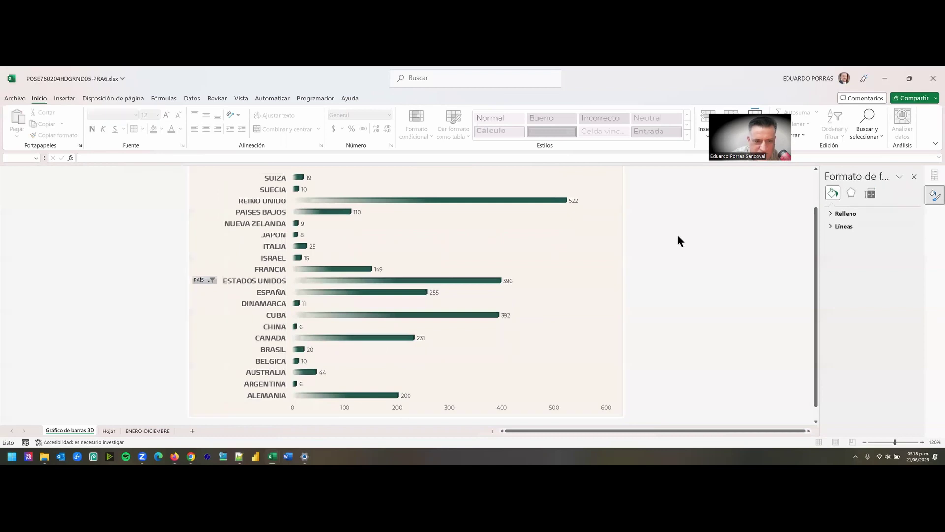
pyautogui.click(207, 309)
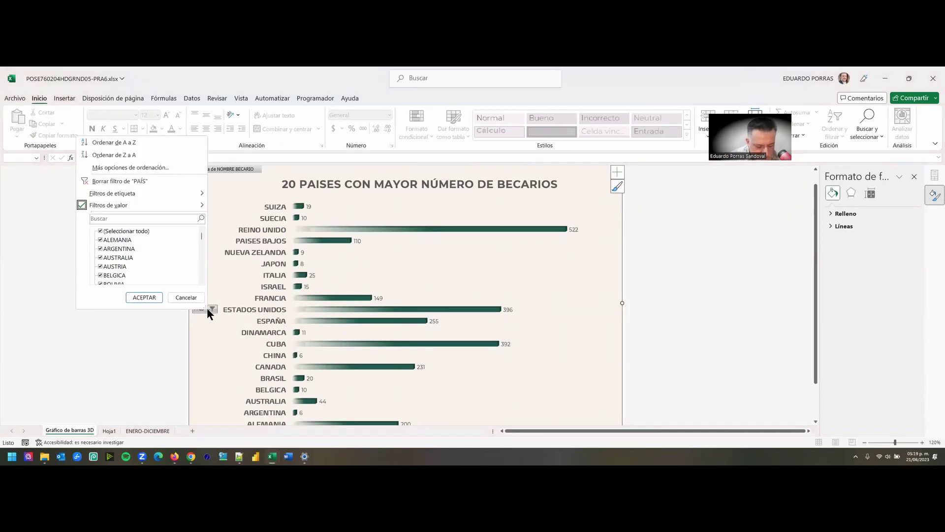
pyautogui.click(207, 308)
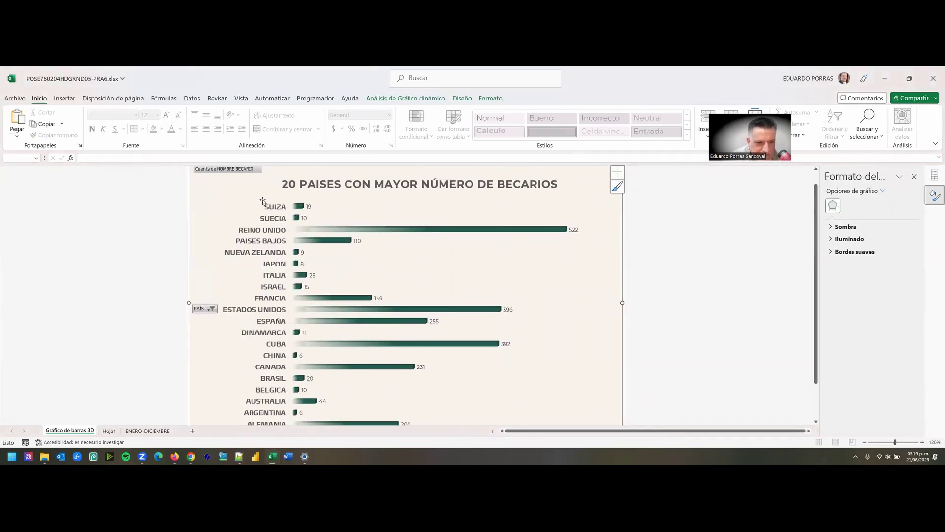
pyautogui.scroll(-1, 259, 344)
pyautogui.scroll(1, 260, 347)
pyautogui.scroll(-1, 261, 348)
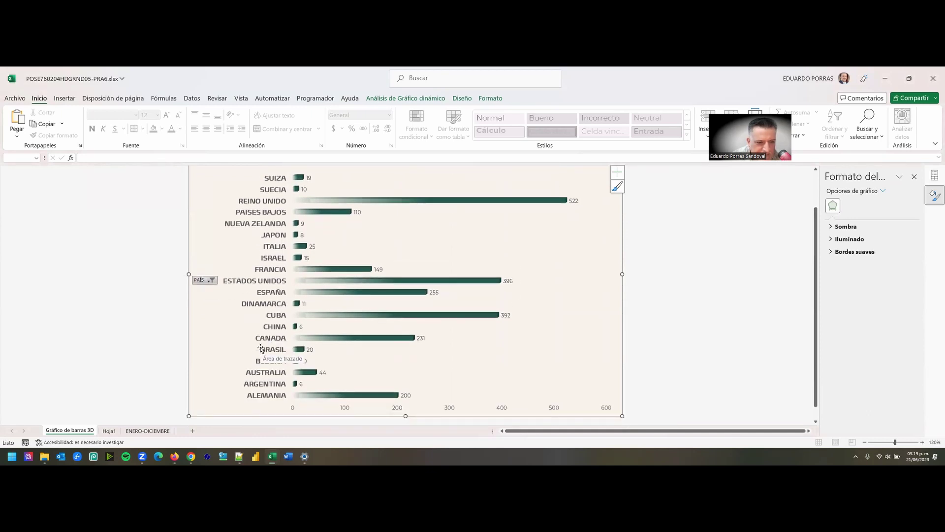
# - Sort the chart's countries in ascending order (A to Z) by PAÍS through the additional sort options
pyautogui.click(212, 280)
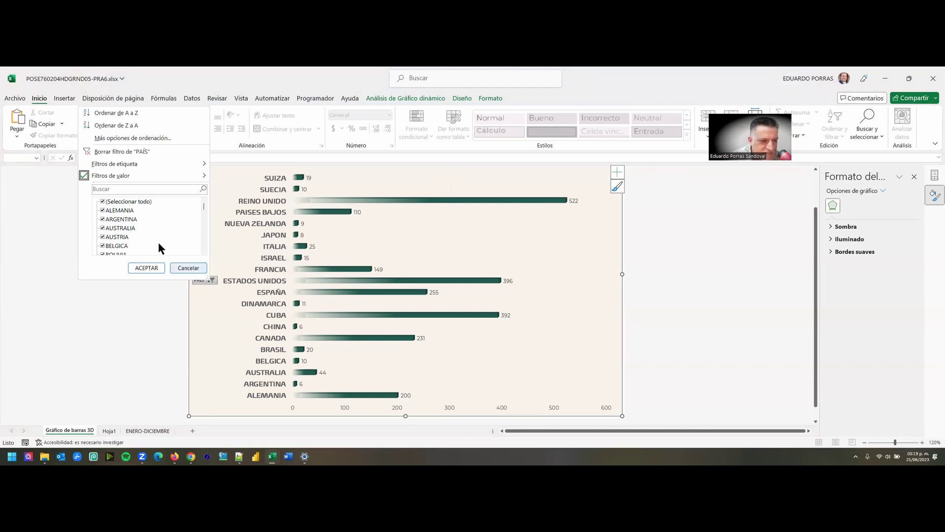
pyautogui.click(113, 137)
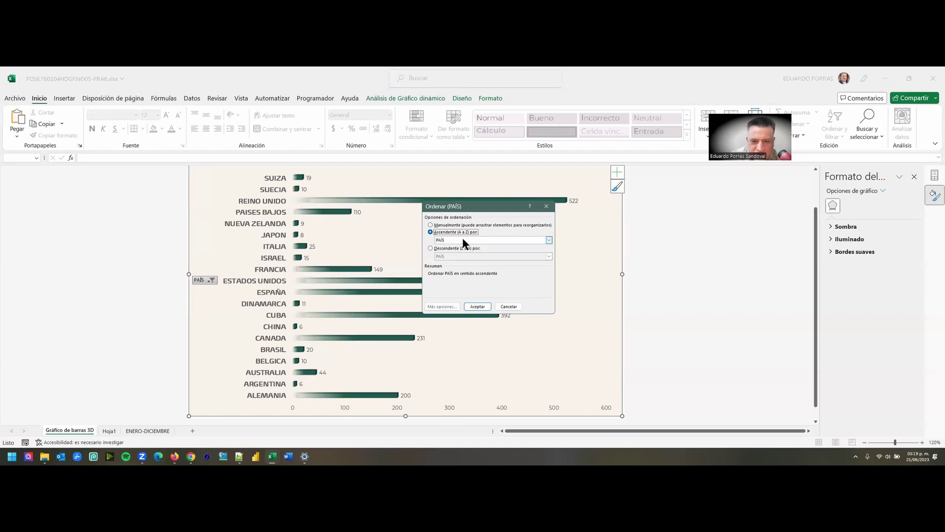
pyautogui.click(474, 306)
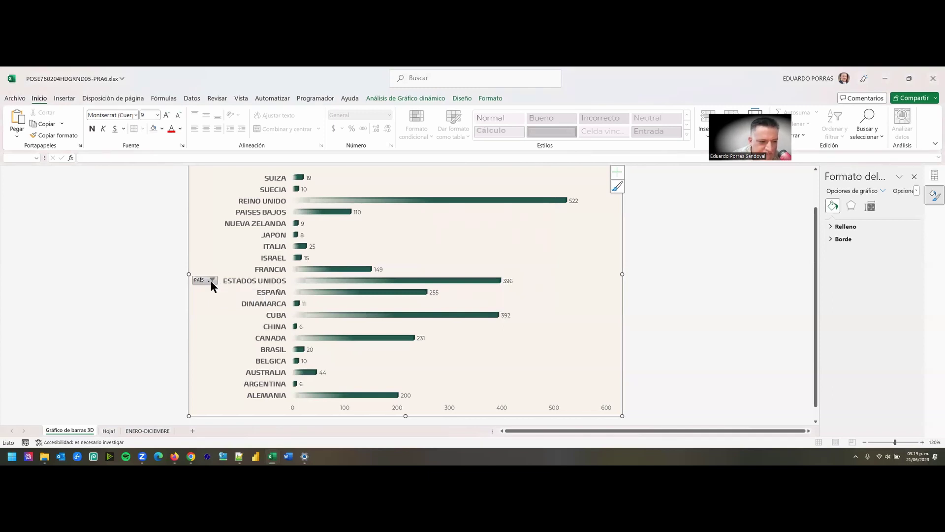
# - Sort the chart's countries in descending order (Z to A) by PAÍS through the additional sort options
pyautogui.click(211, 280)
pyautogui.moveTo(158, 173)
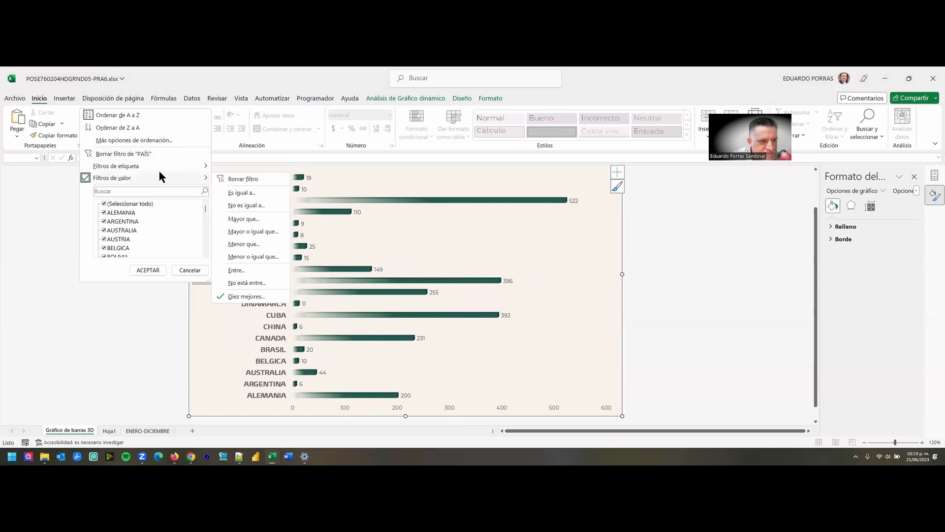
pyautogui.click(161, 141)
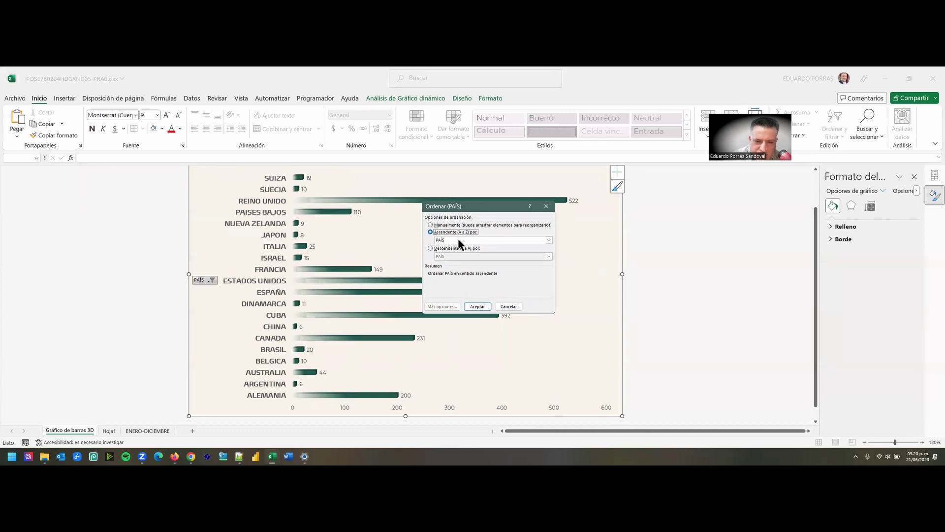
pyautogui.click(465, 239)
pyautogui.click(466, 241)
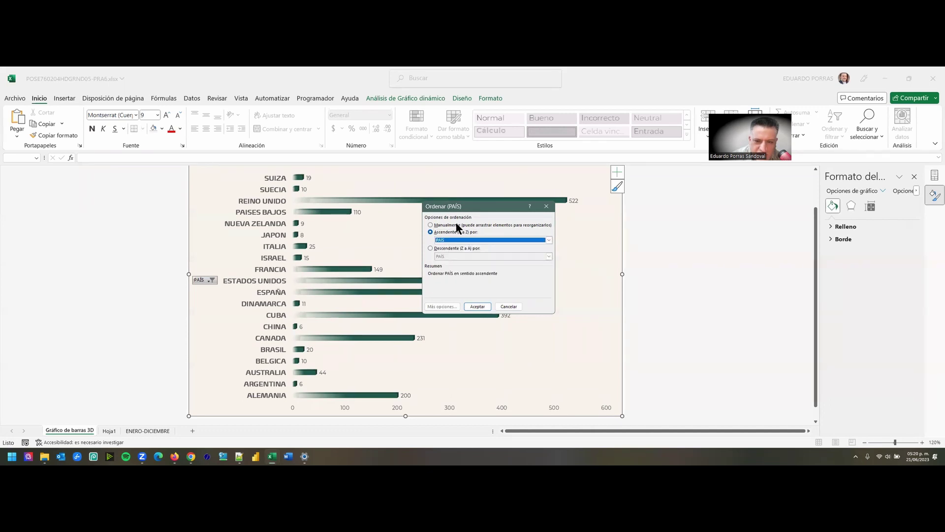
pyautogui.click(446, 249)
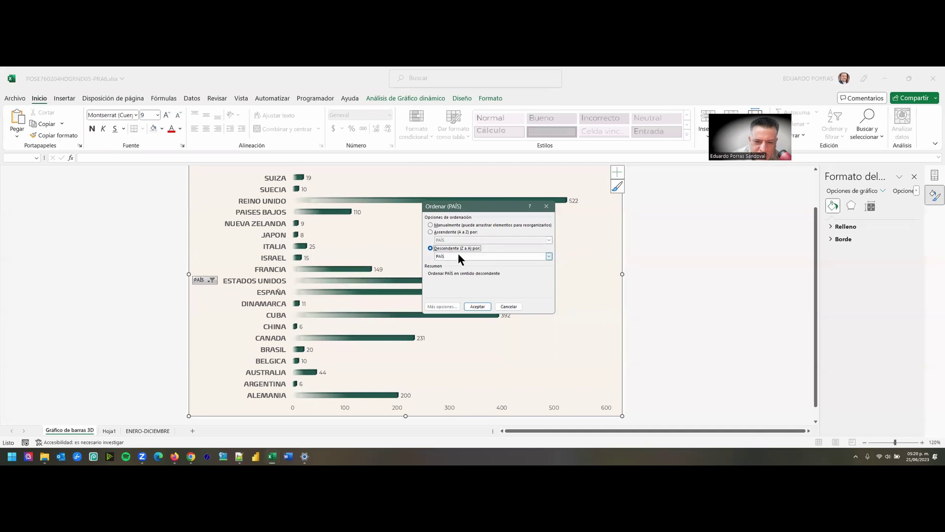
pyautogui.click(443, 256)
pyautogui.click(445, 263)
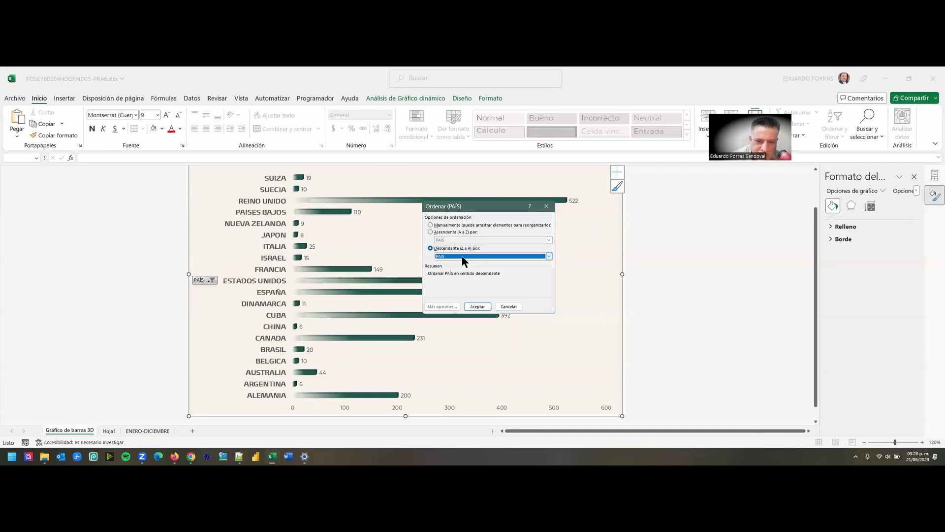
pyautogui.click(479, 307)
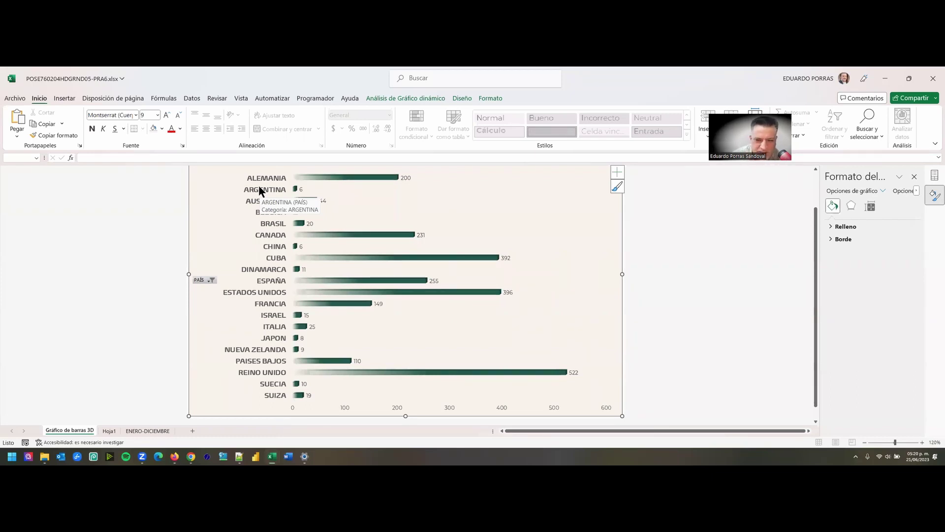
pyautogui.click(661, 260)
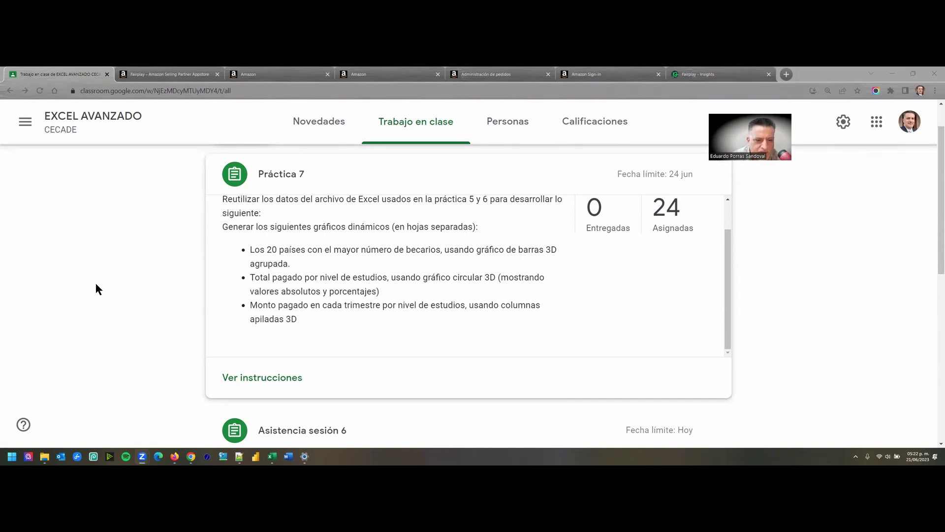
# - Switch back to the practice workbook in Excel and create a pivot chart on a new worksheet from the ENERO-DICIEMBRE data
pyautogui.moveTo(272, 456)
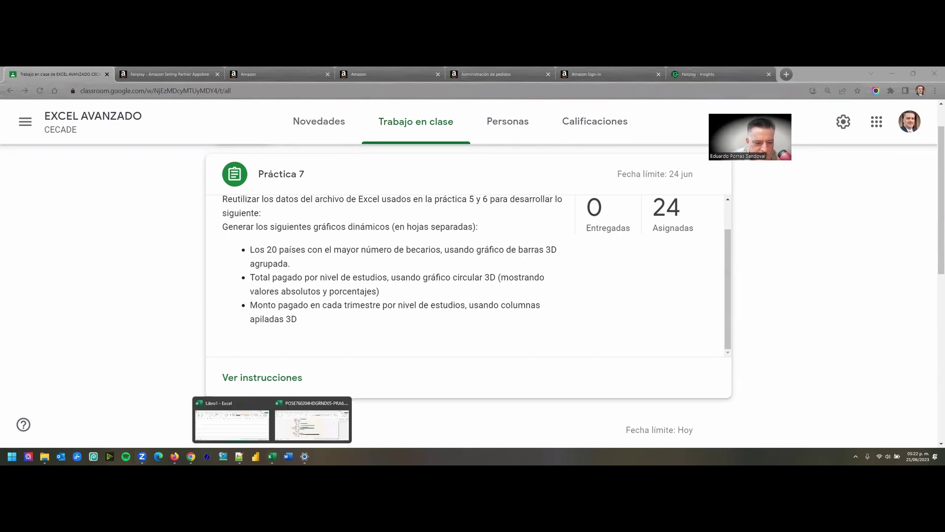
pyautogui.click(287, 422)
pyautogui.click(152, 430)
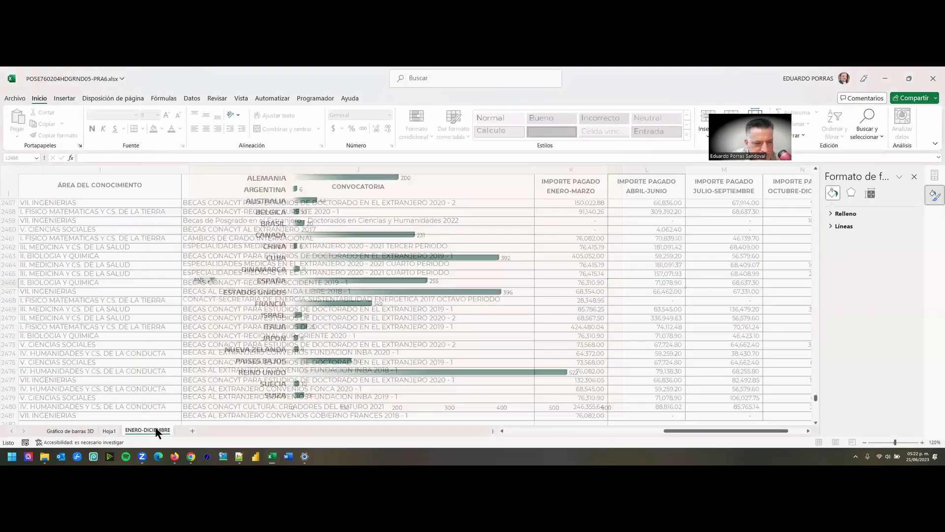
pyautogui.click(79, 187)
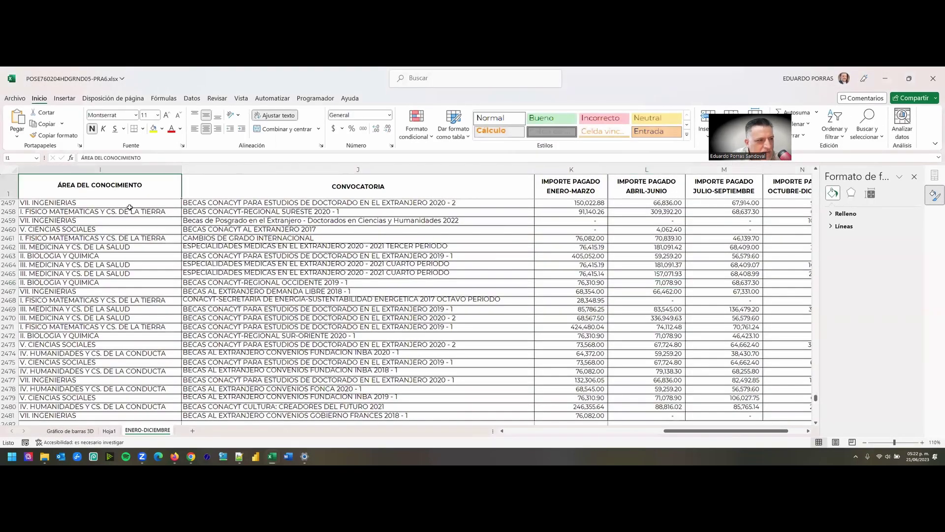
pyautogui.click(64, 100)
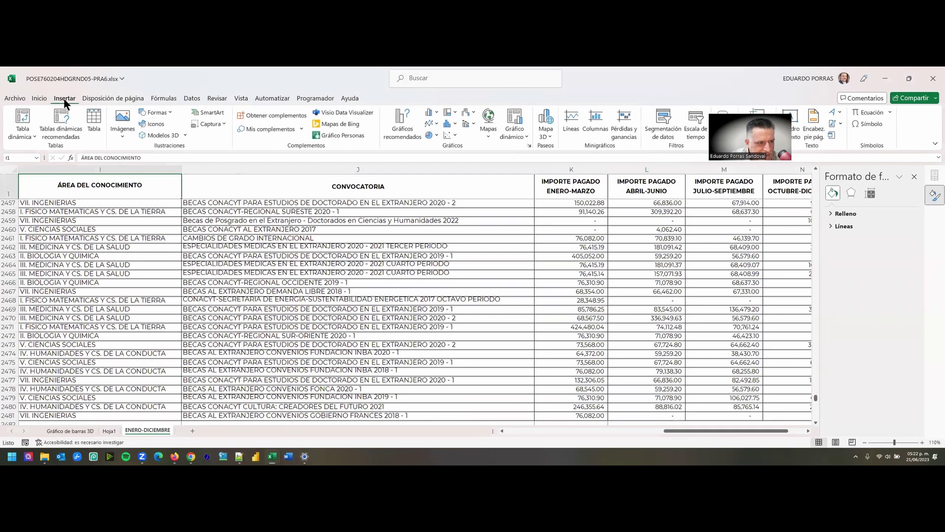
pyautogui.click(517, 123)
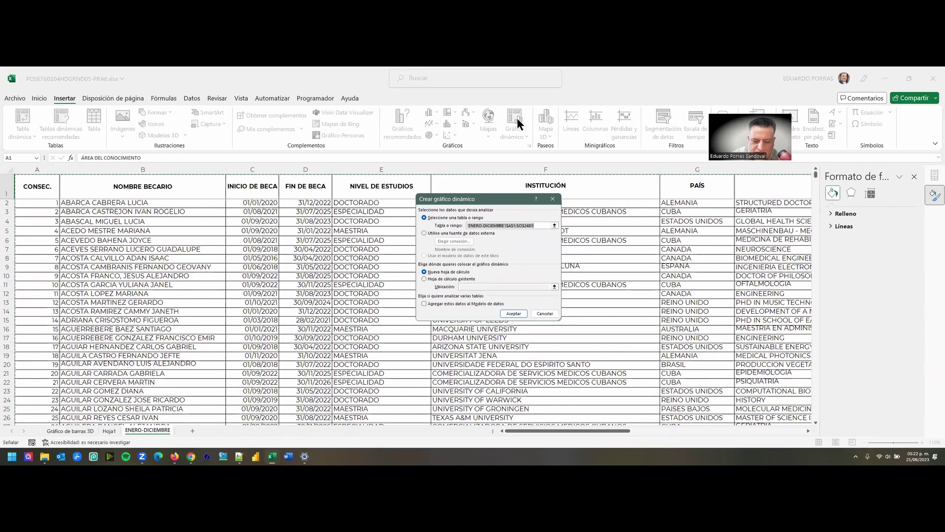
pyautogui.click(512, 315)
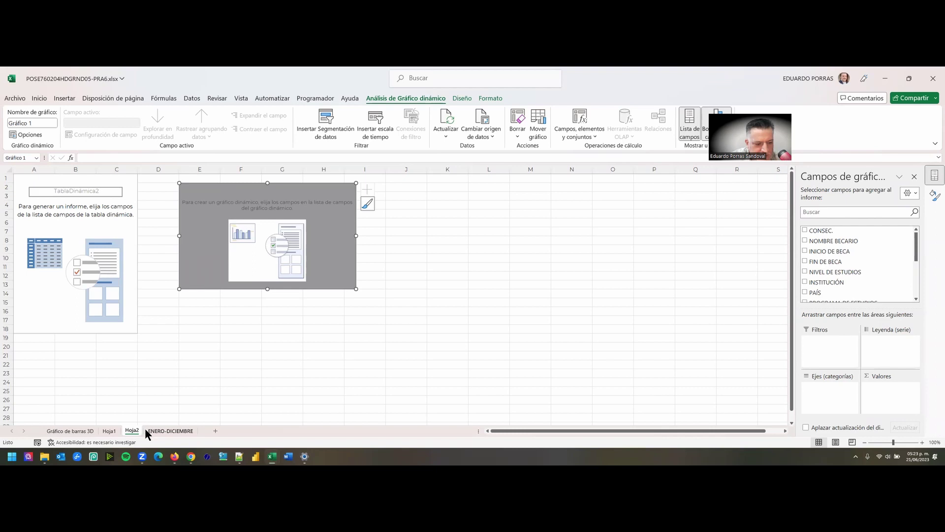
# - Check the Práctica 7 instructions in the browser and, back in Excel, chart TOTAL PAGADO ENERO-DICIEMBRE by NIVEL DE ESTUDIOS
pyautogui.click(192, 456)
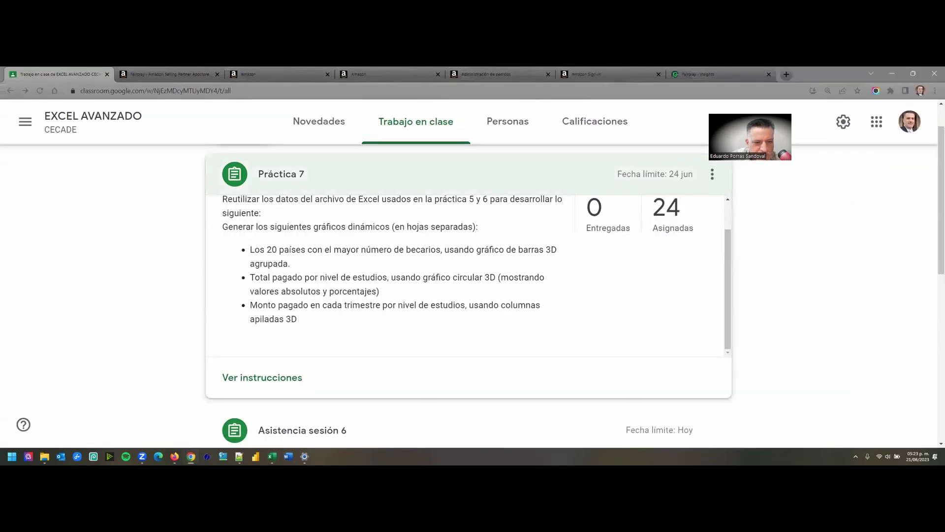
pyautogui.hotkey('alt', 'Tab')
pyautogui.scroll(-3, 852, 273)
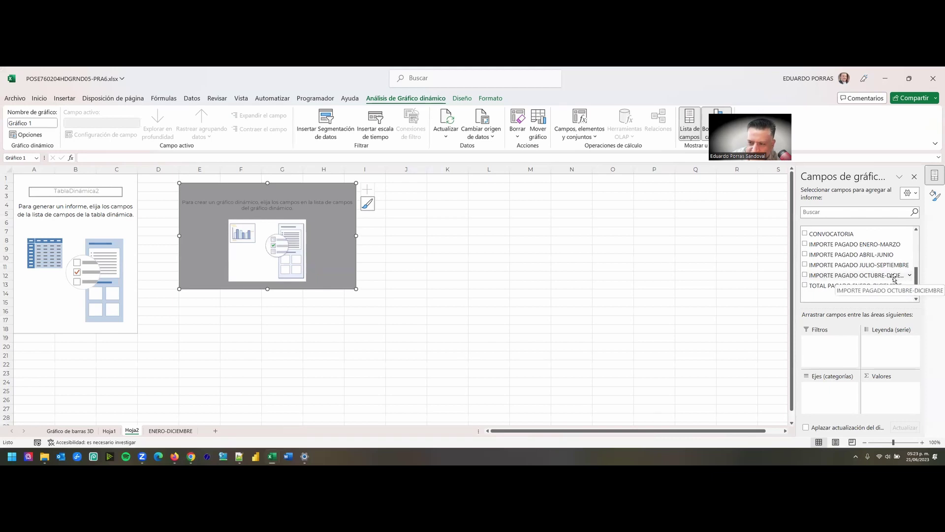
pyautogui.scroll(5, 887, 278)
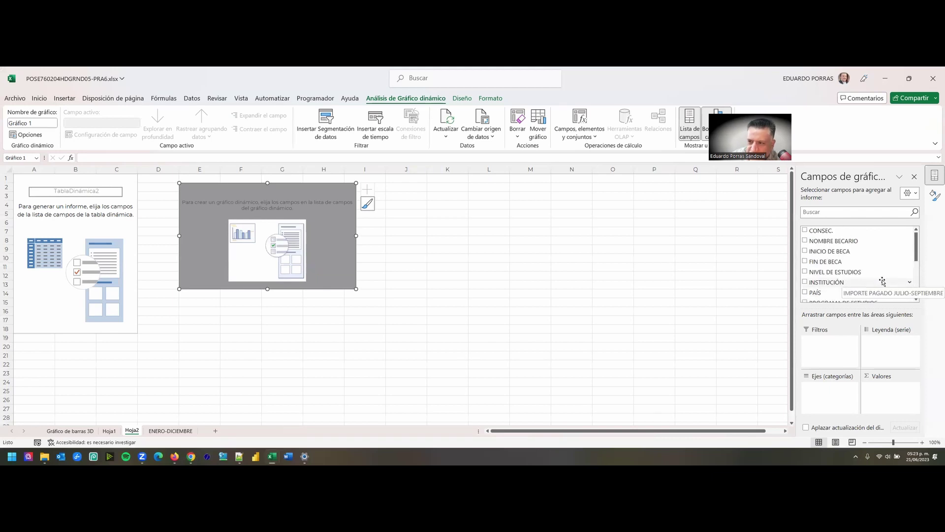
pyautogui.click(805, 272)
pyautogui.scroll(-5, 806, 283)
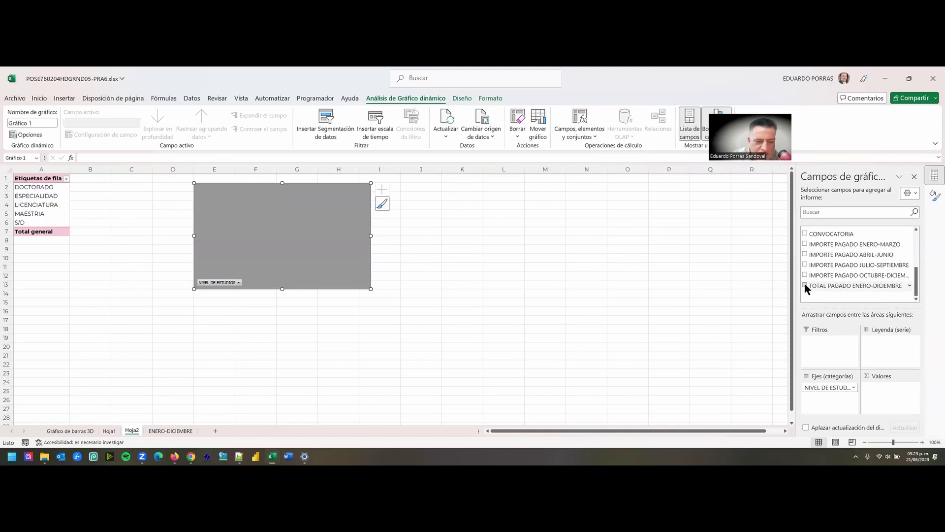
pyautogui.click(805, 285)
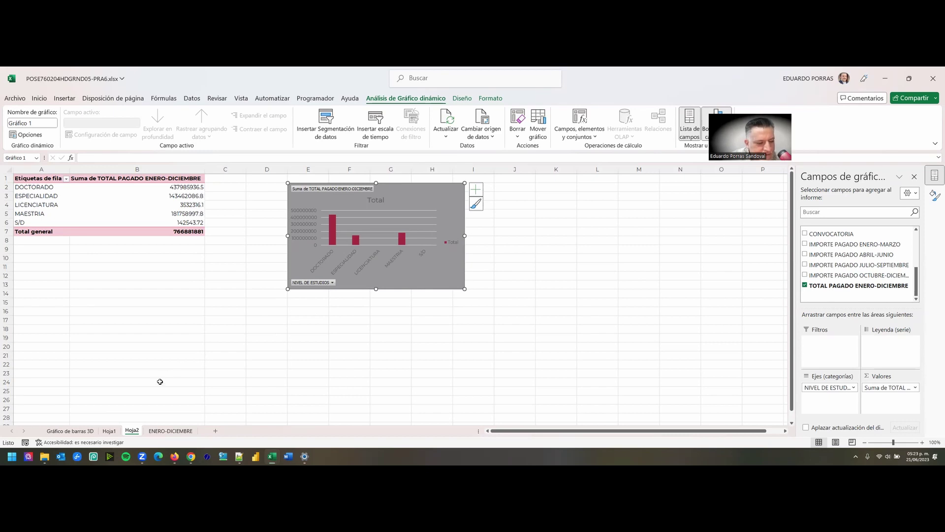
# - Recheck the assignment in the browser and, back in Excel, move the pivot chart to a new sheet named "Gráfico circular 3D"
pyautogui.click(191, 456)
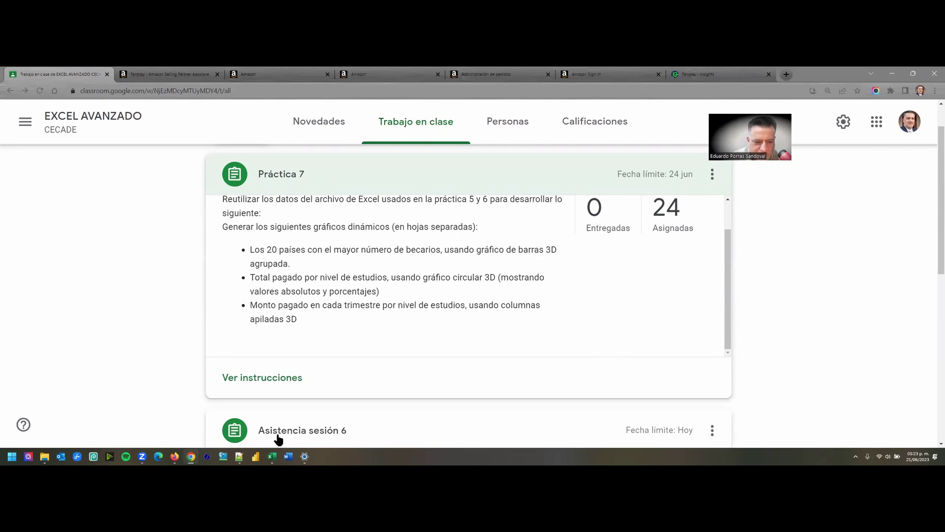
pyautogui.moveTo(272, 454)
pyautogui.click(302, 433)
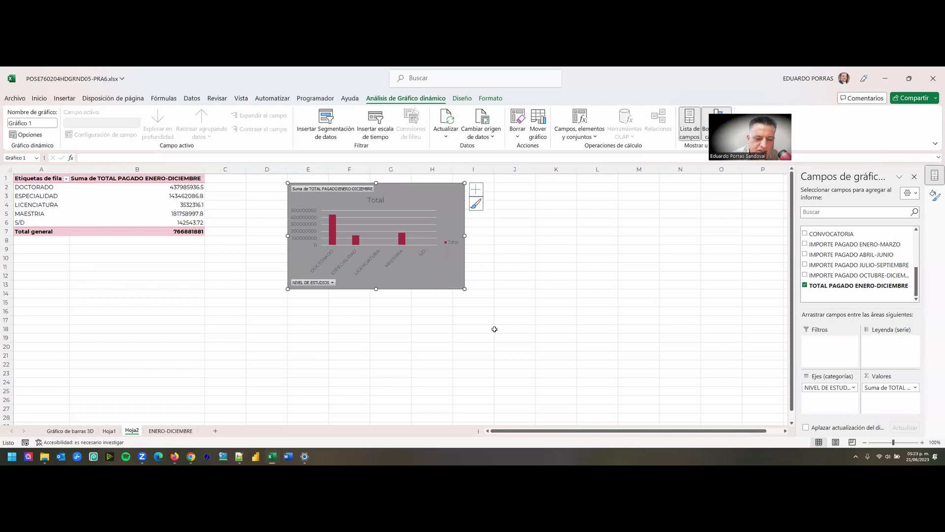
pyautogui.rightClick(451, 196)
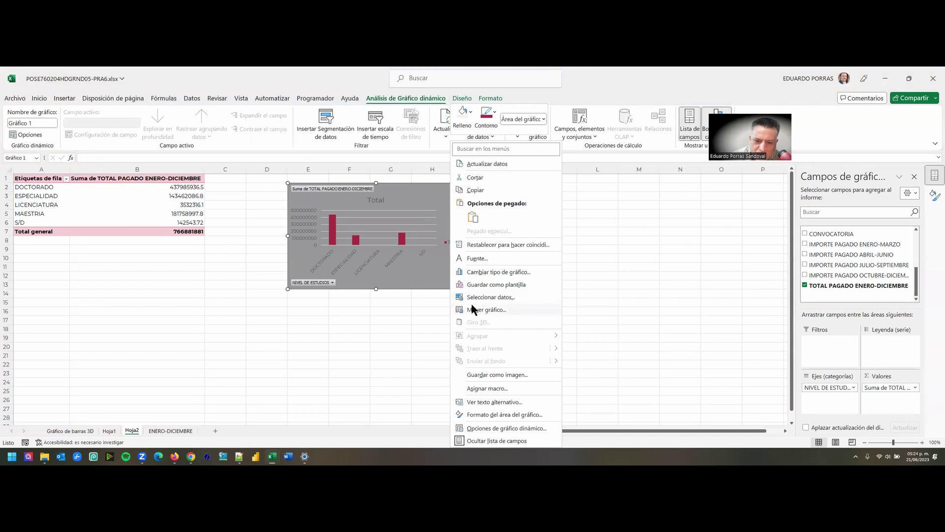
pyautogui.click(486, 309)
pyautogui.click(441, 293)
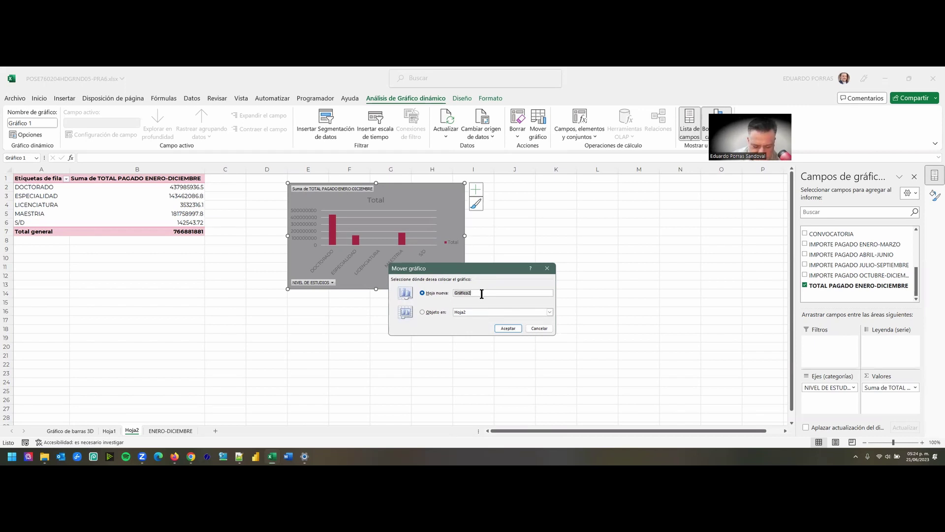
pyautogui.write('G')
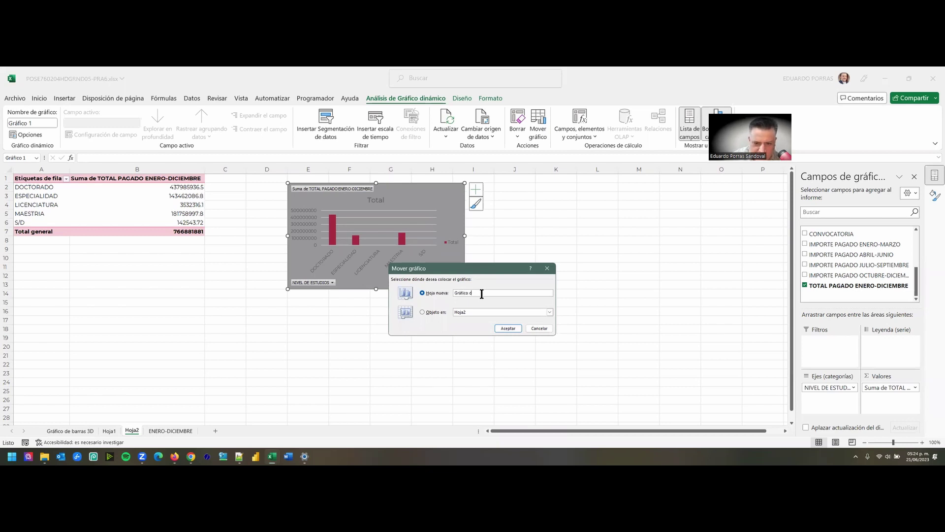
pyautogui.write('ráfico circular 3D')
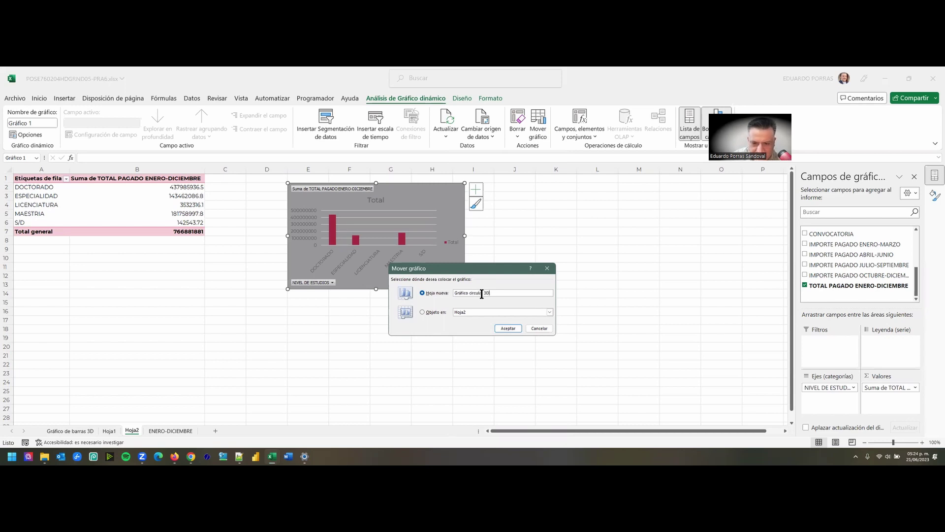
pyautogui.click(508, 328)
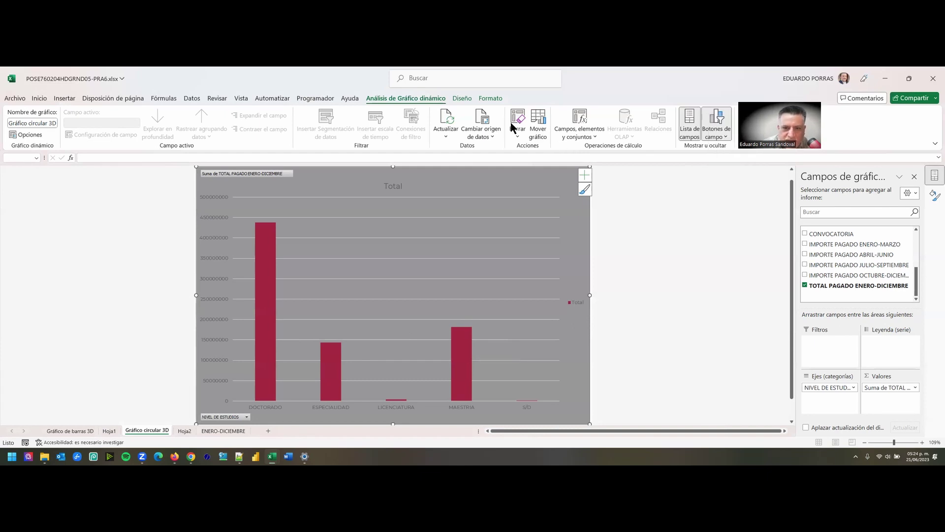
# - Change the chart type of the study-level pivot chart from columns to Circular 3D
pyautogui.click(463, 98)
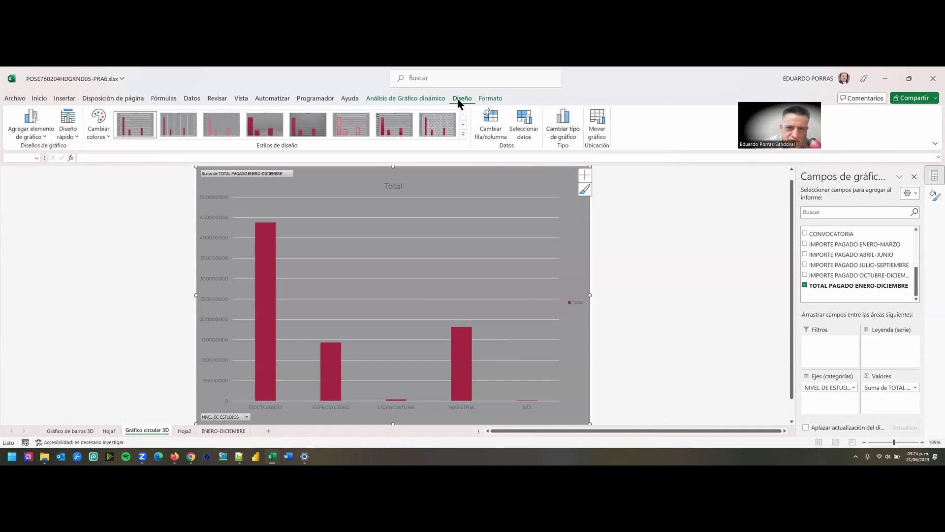
pyautogui.click(562, 130)
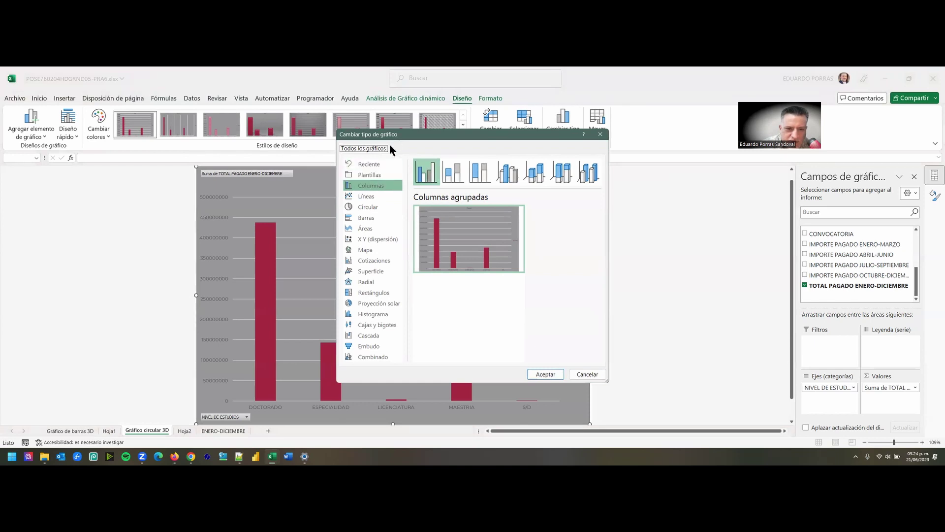
pyautogui.click(370, 209)
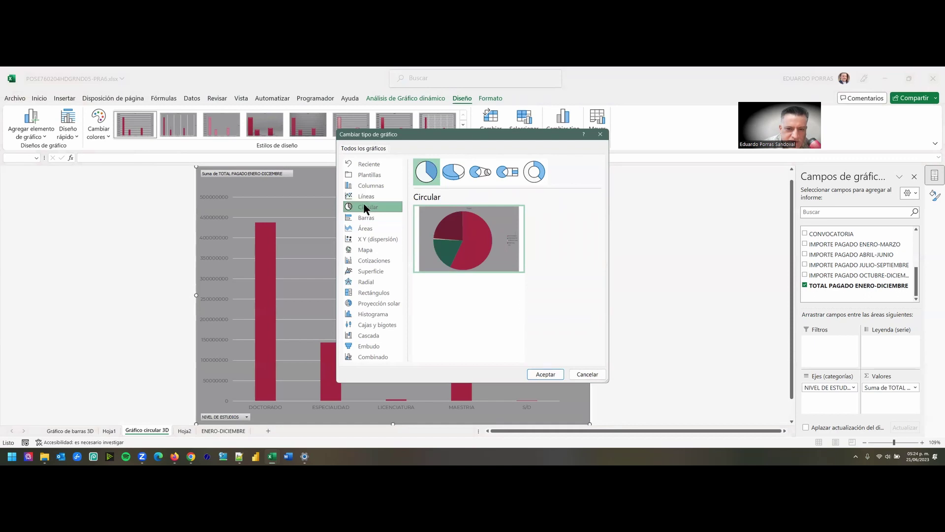
pyautogui.click(449, 176)
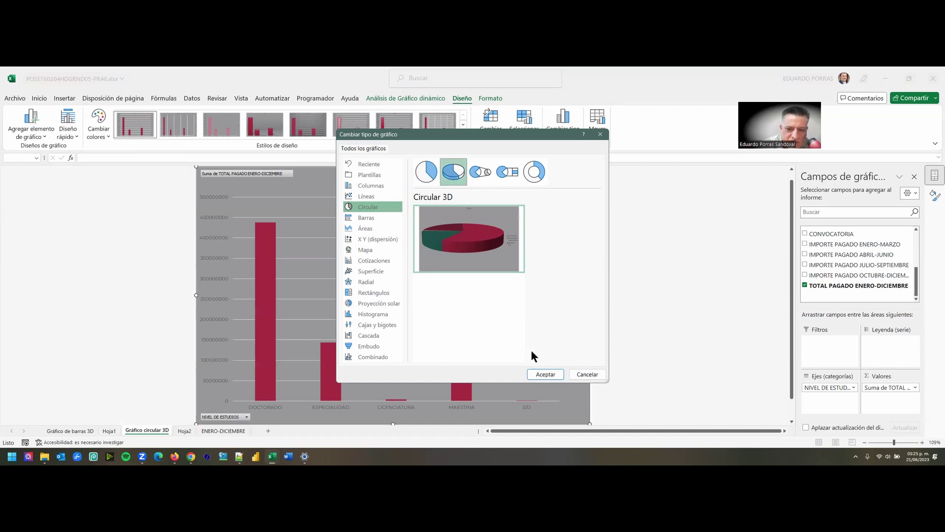
pyautogui.click(545, 374)
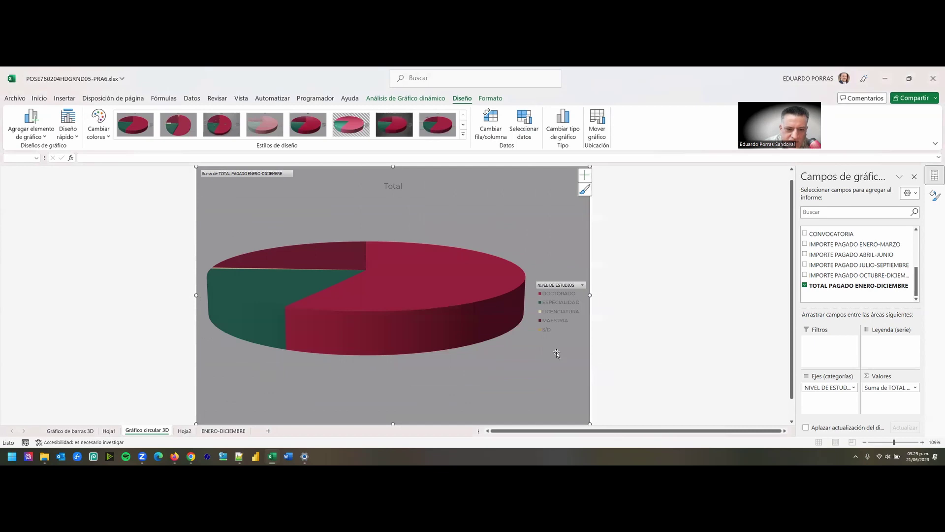
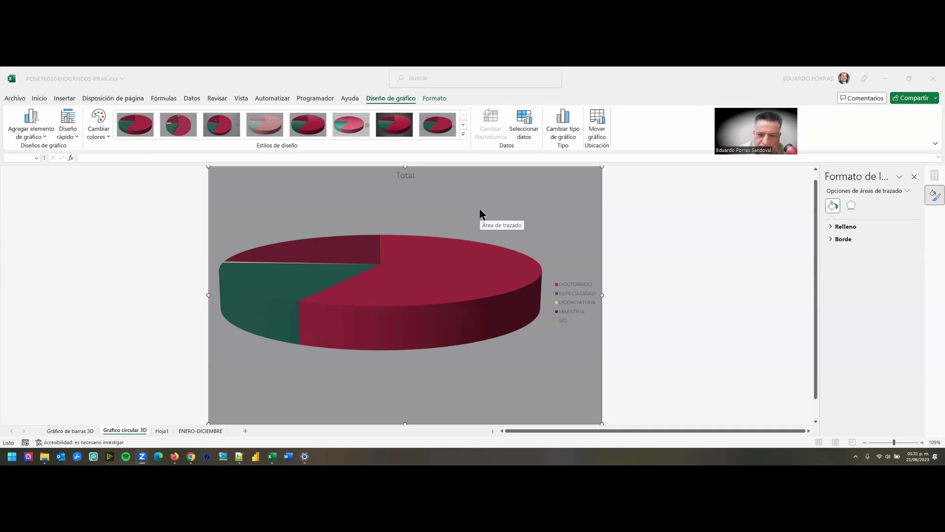
# - Add data labels to the 3D pie chart of total paid by study level
pyautogui.click(565, 295)
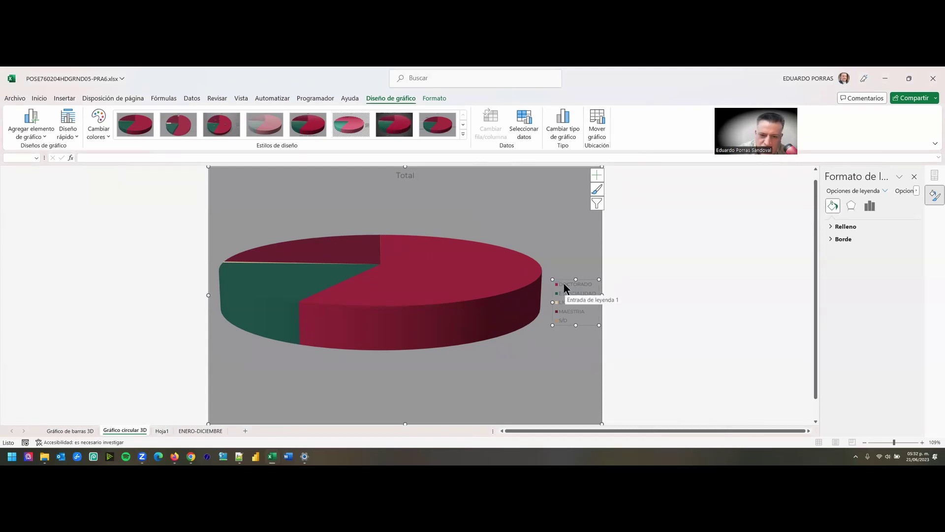
pyautogui.moveTo(524, 268)
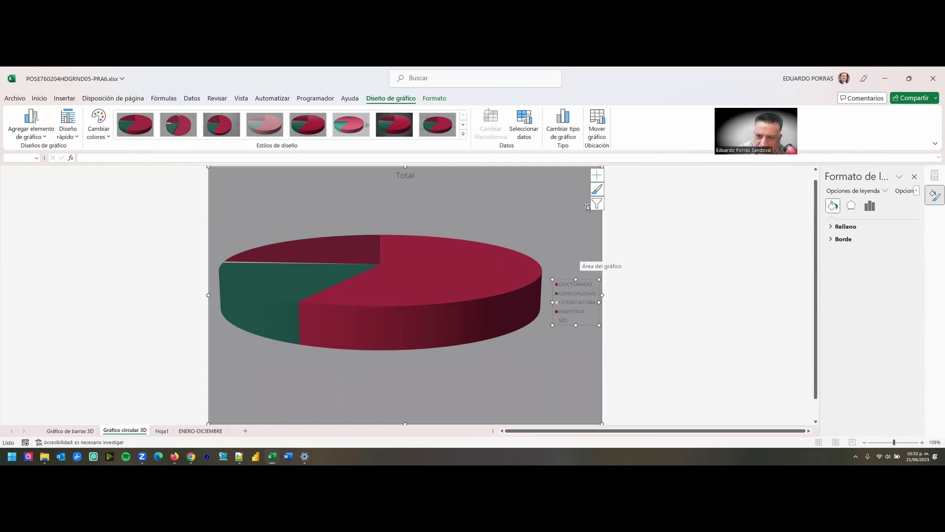
pyautogui.click(596, 177)
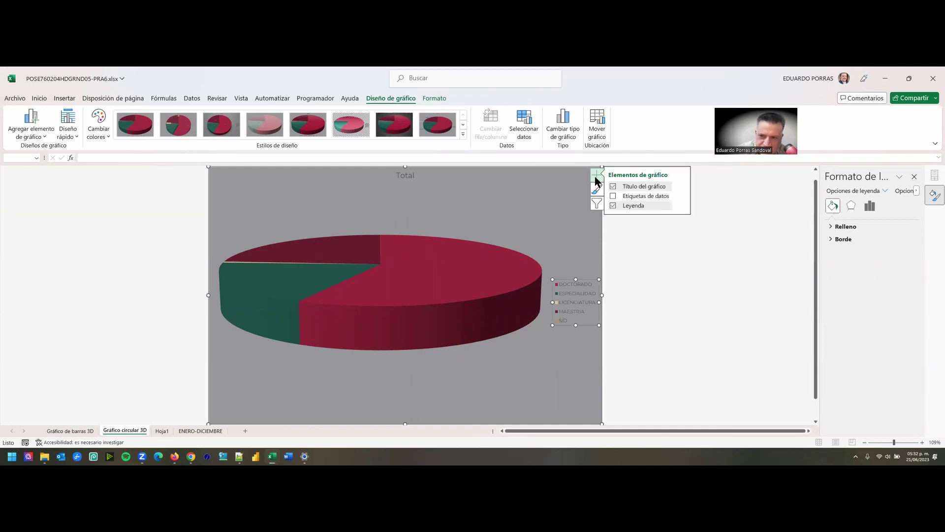
pyautogui.click(613, 196)
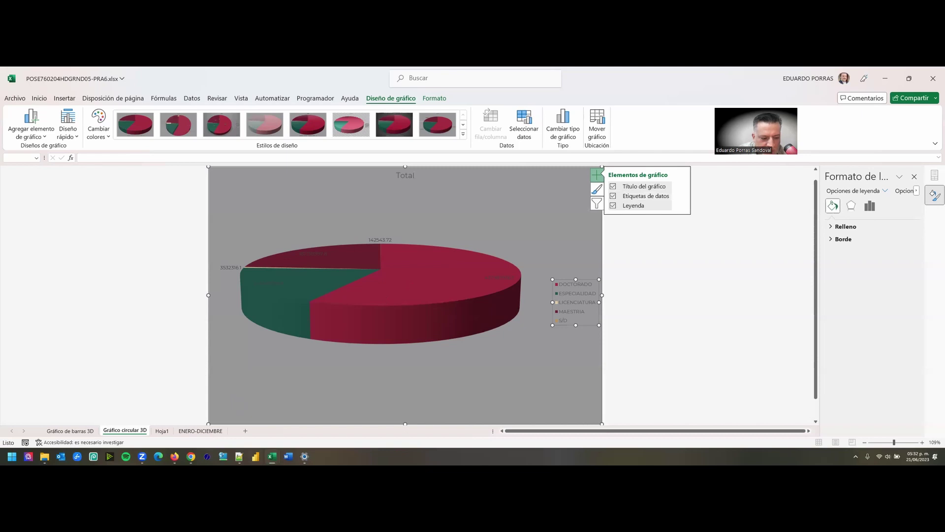
# - Recheck the Práctica 7 instructions in the browser and, back in Excel, open the detailed formatting options for the 3D pie's data labels
pyautogui.click(191, 456)
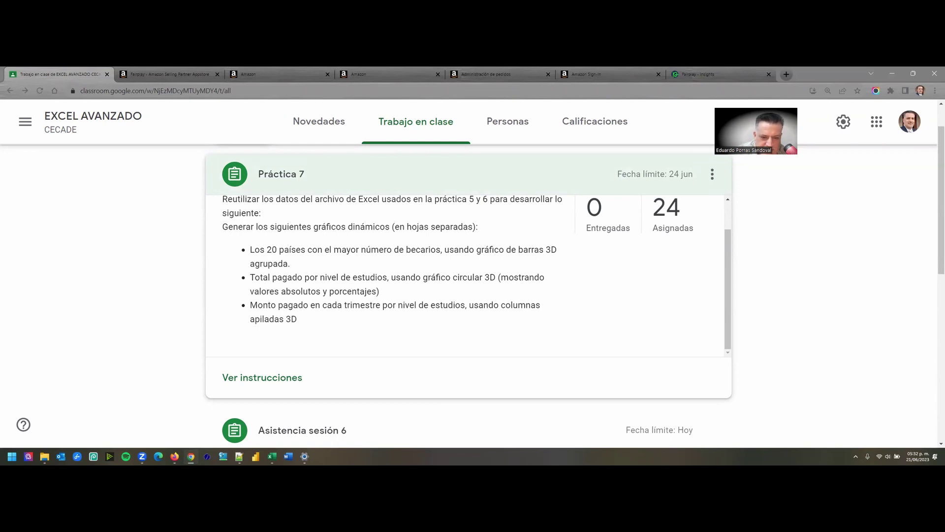
pyautogui.click(272, 456)
pyautogui.click(596, 175)
pyautogui.moveTo(655, 197)
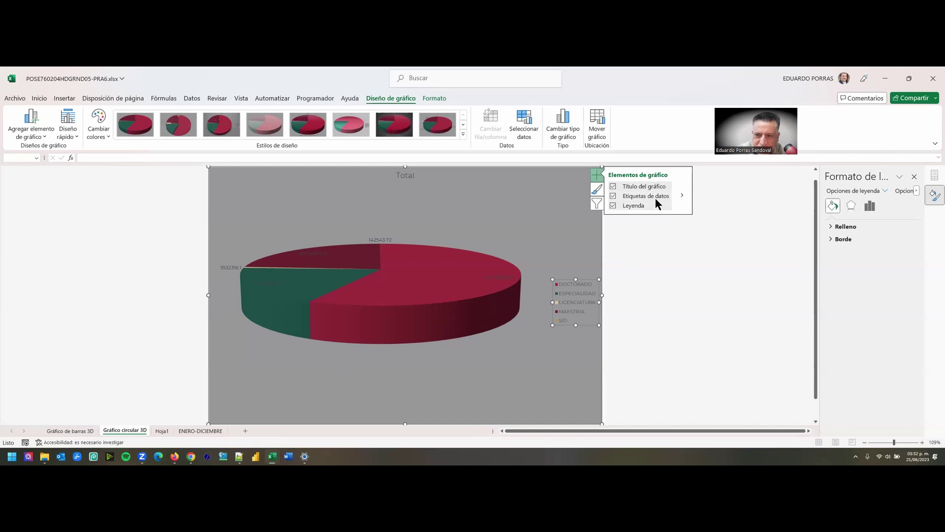
pyautogui.click(683, 196)
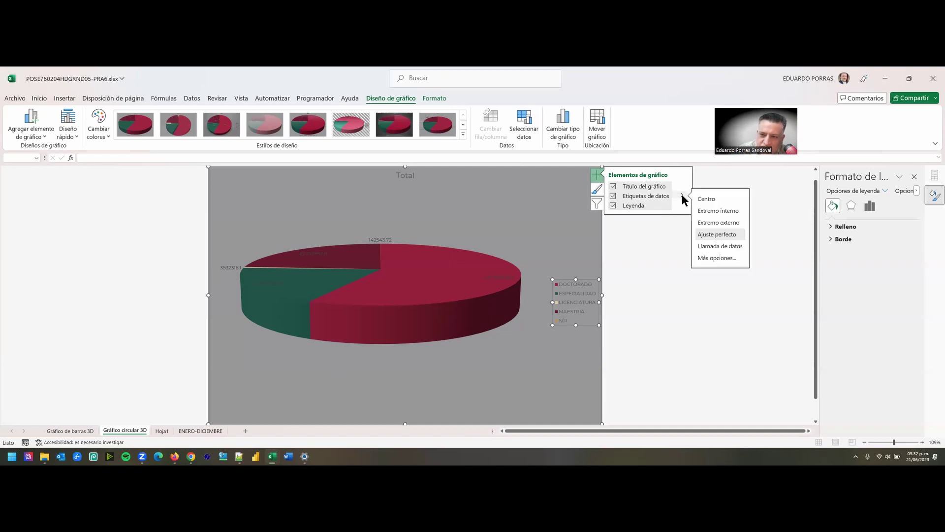
pyautogui.click(702, 258)
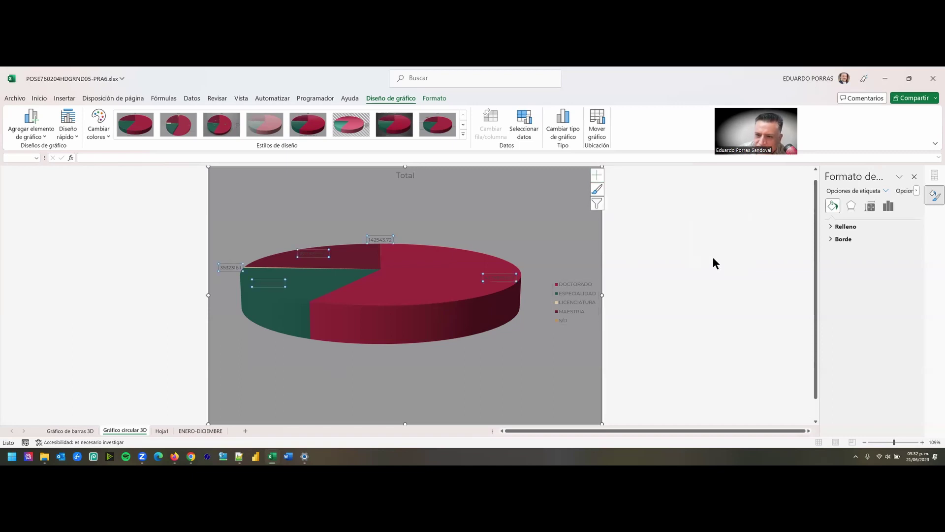
# - Examine the chart element list and the fill, effects, size and label option groups available for formatting the data labels
pyautogui.click(884, 190)
pyautogui.click(884, 187)
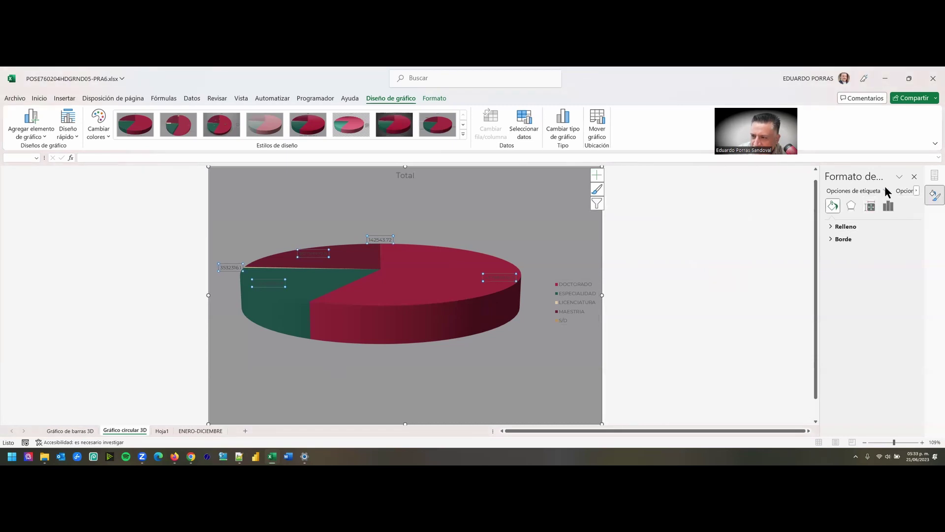
pyautogui.click(885, 191)
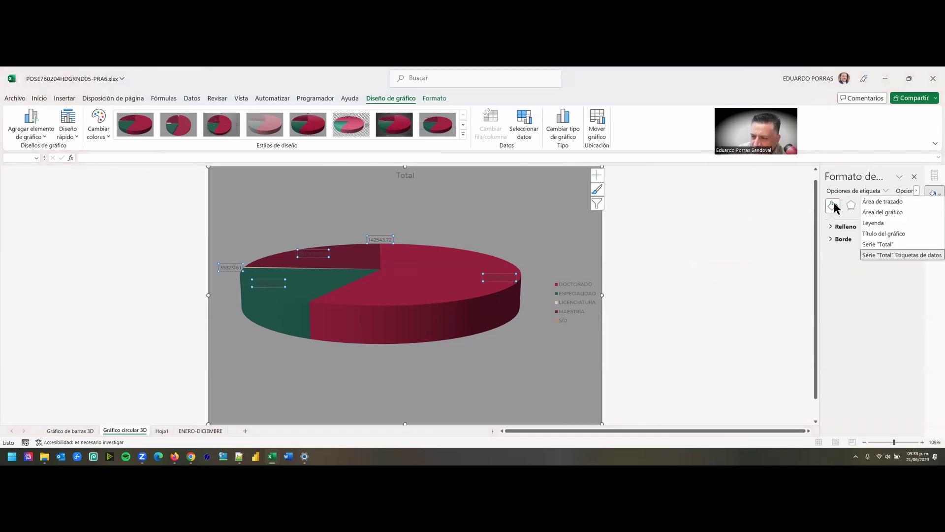
pyautogui.click(849, 284)
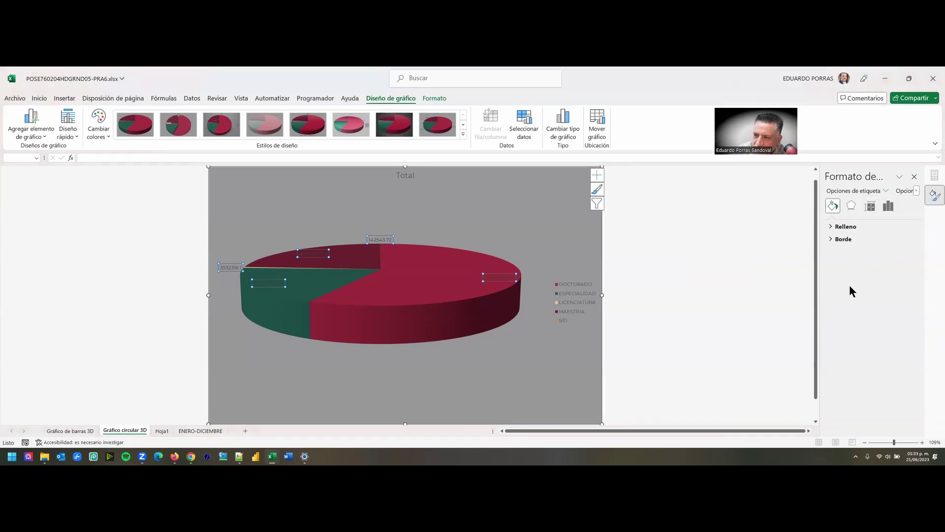
pyautogui.click(850, 206)
pyautogui.click(870, 207)
pyautogui.click(888, 206)
pyautogui.click(870, 206)
pyautogui.click(833, 206)
pyautogui.click(851, 206)
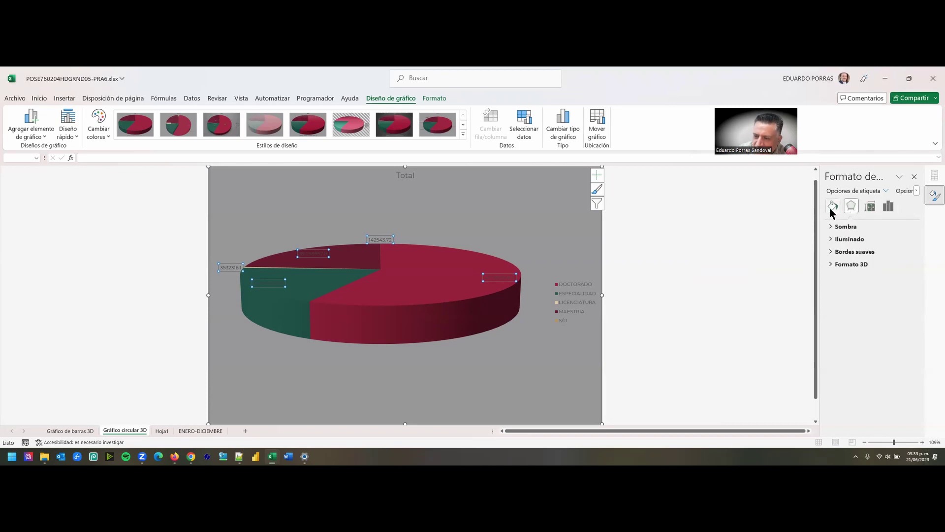
pyautogui.click(888, 207)
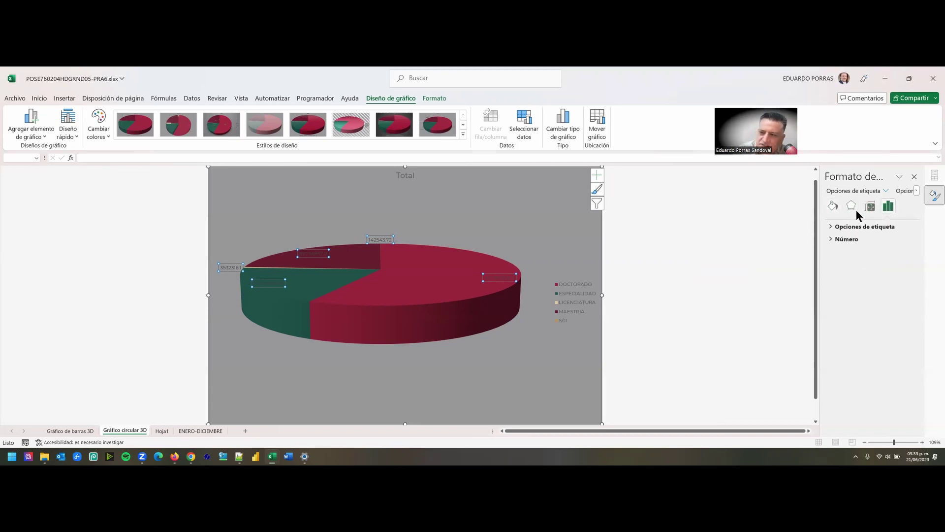
pyautogui.click(833, 205)
pyautogui.click(852, 205)
pyautogui.click(870, 205)
# - Show the percentage together with the value in the pie's data labels, using a new line (Nueva línea) as the separator
pyautogui.click(886, 207)
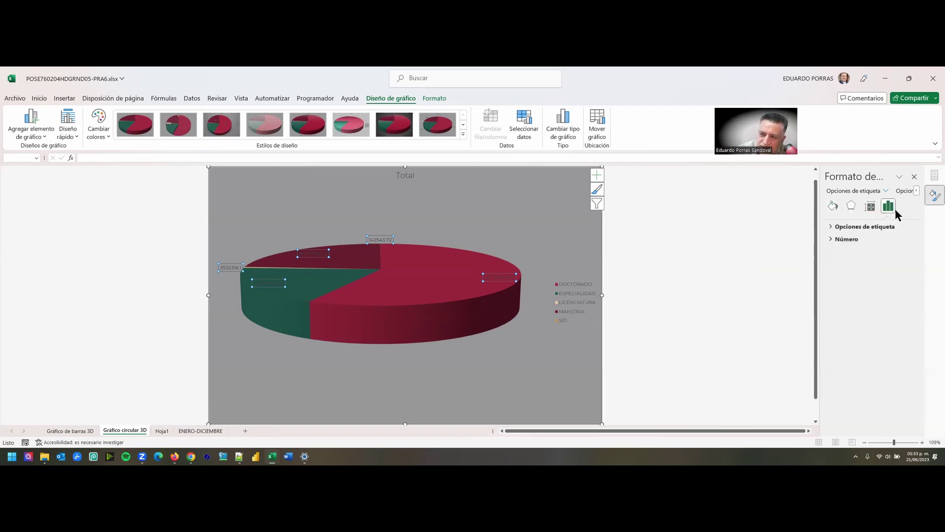
pyautogui.click(832, 226)
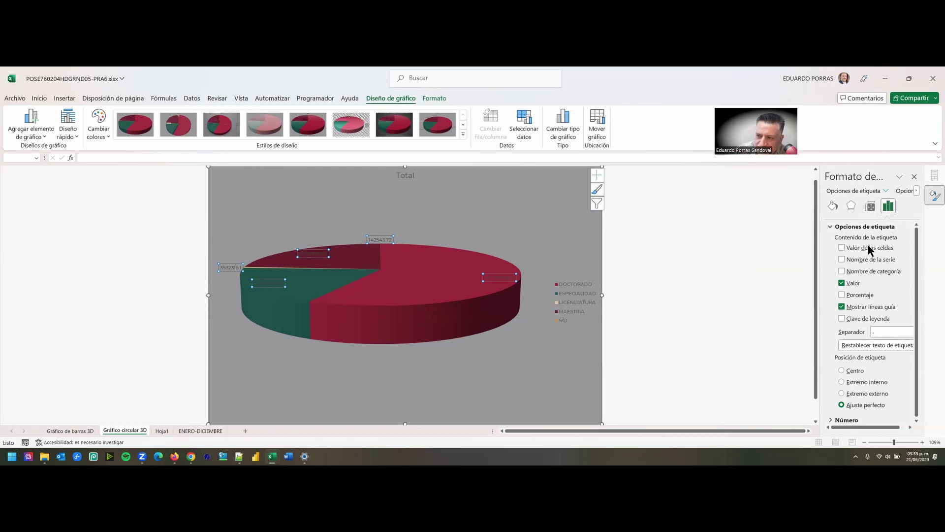
pyautogui.click(842, 295)
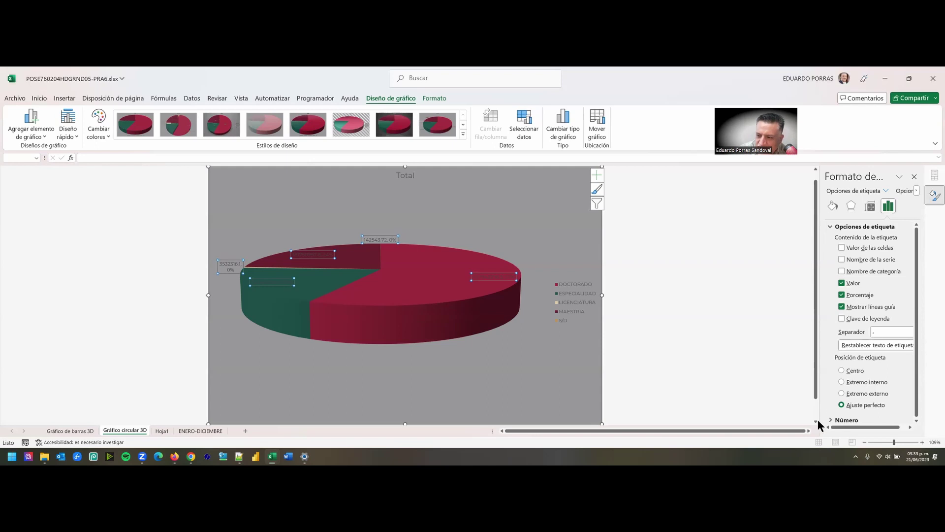
pyautogui.moveTo(851, 427); pyautogui.dragTo(861, 427)
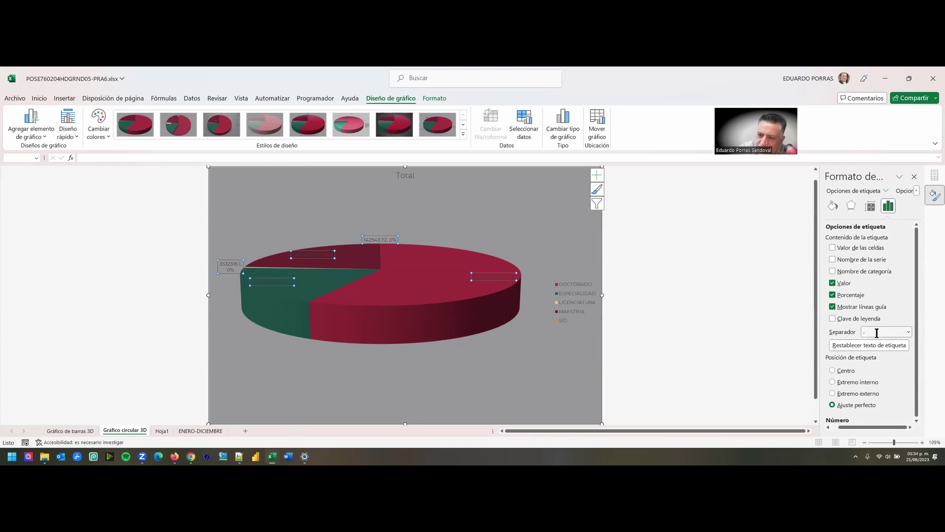
pyautogui.click(909, 332)
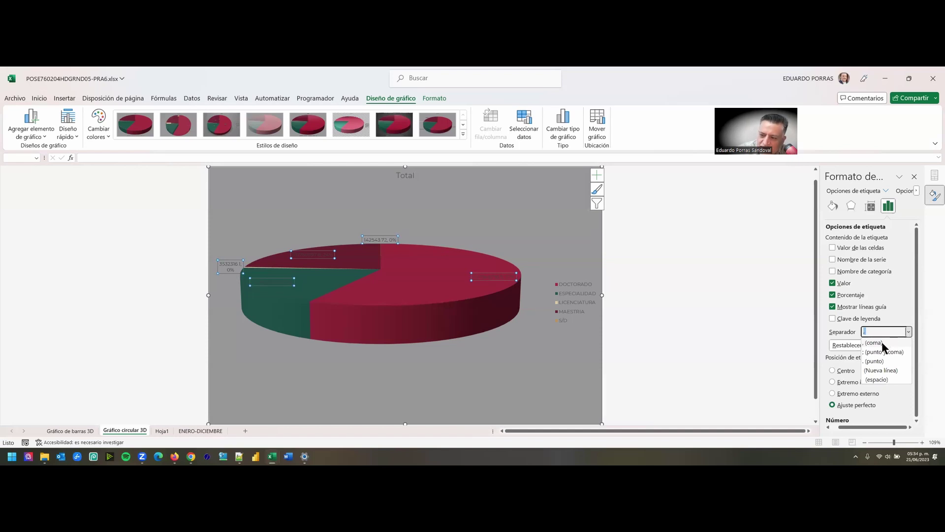
pyautogui.click(877, 371)
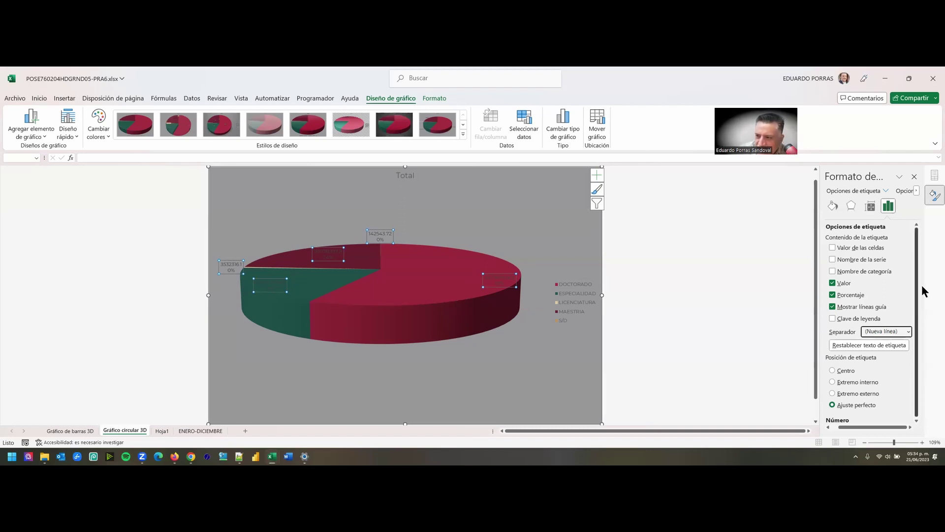
# - Try the Centro and Extremo interno positions for the data labels, and settle on Extremo externo
pyautogui.scroll(-1, 901, 290)
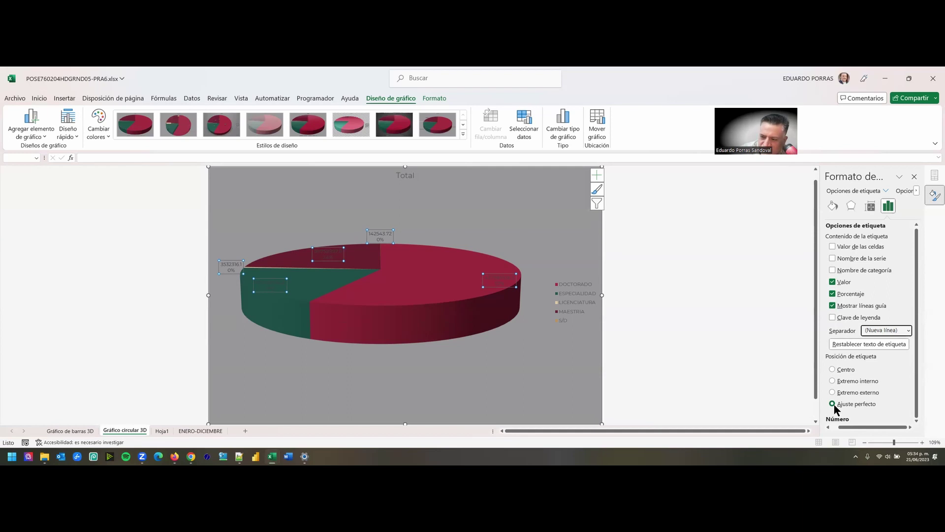
pyautogui.click(832, 371)
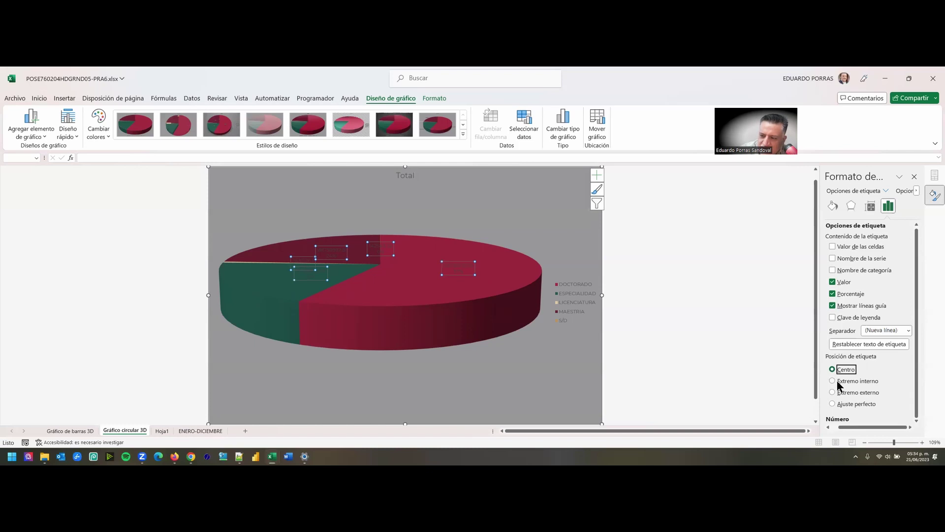
pyautogui.click(836, 383)
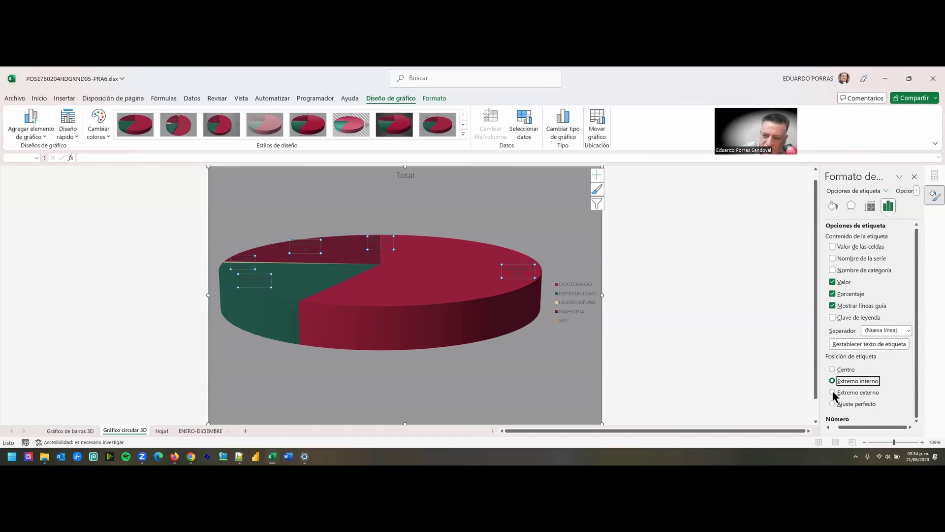
pyautogui.click(832, 392)
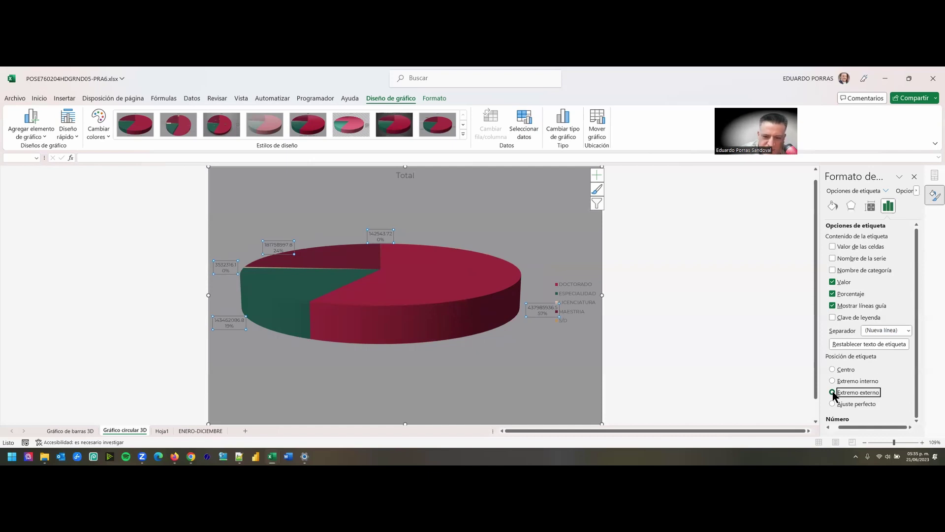
# - Set the position of the pie chart's legend to Inferior
pyautogui.click(573, 291)
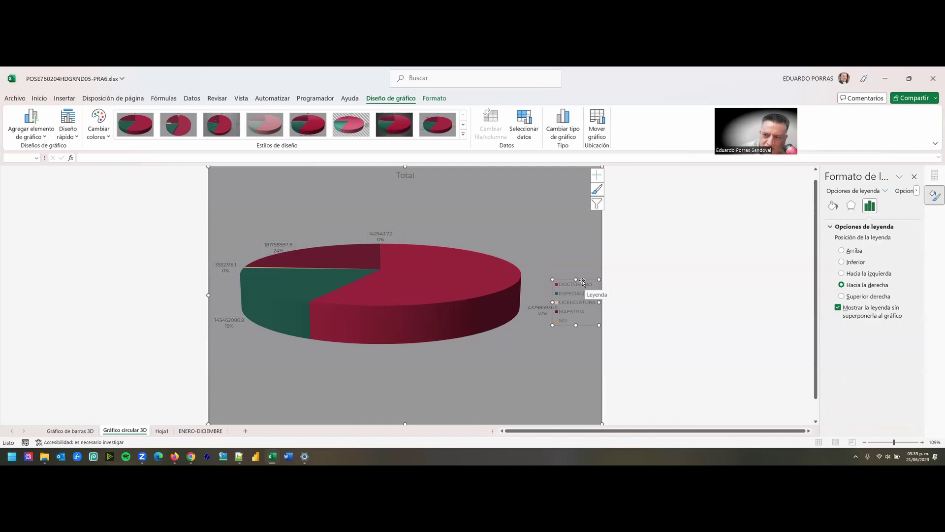
pyautogui.click(596, 176)
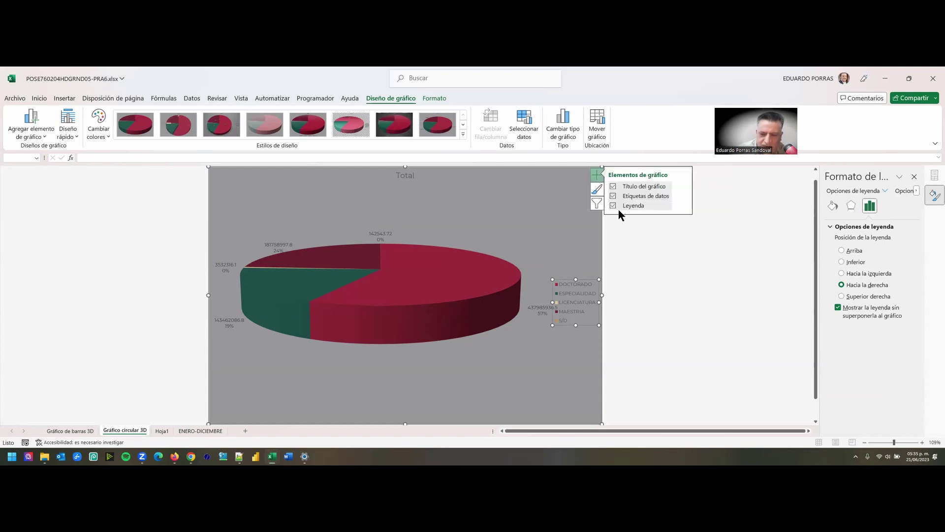
pyautogui.click(682, 206)
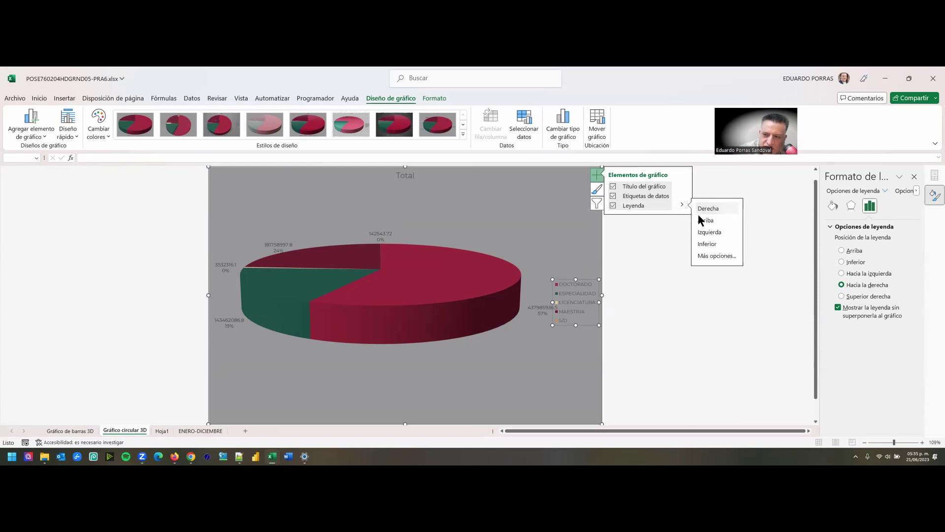
pyautogui.click(708, 245)
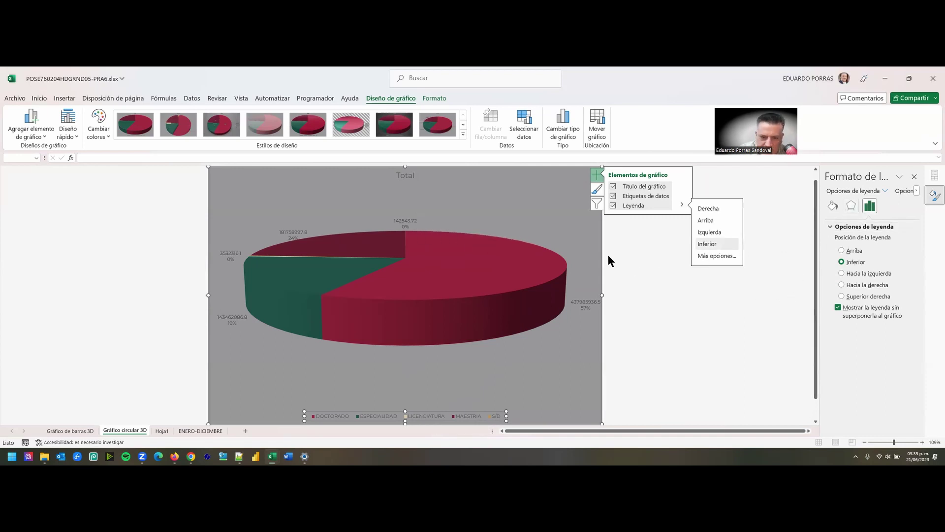
# - Make the pie chart's data labels bold and set their font size to 10
pyautogui.click(586, 302)
pyautogui.click(888, 206)
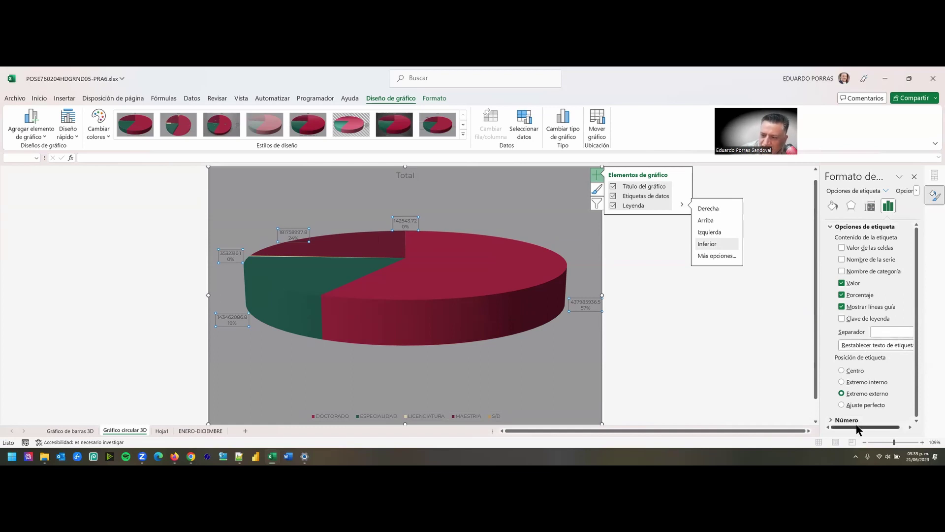
pyautogui.moveTo(861, 427); pyautogui.dragTo(870, 426)
pyautogui.click(908, 332)
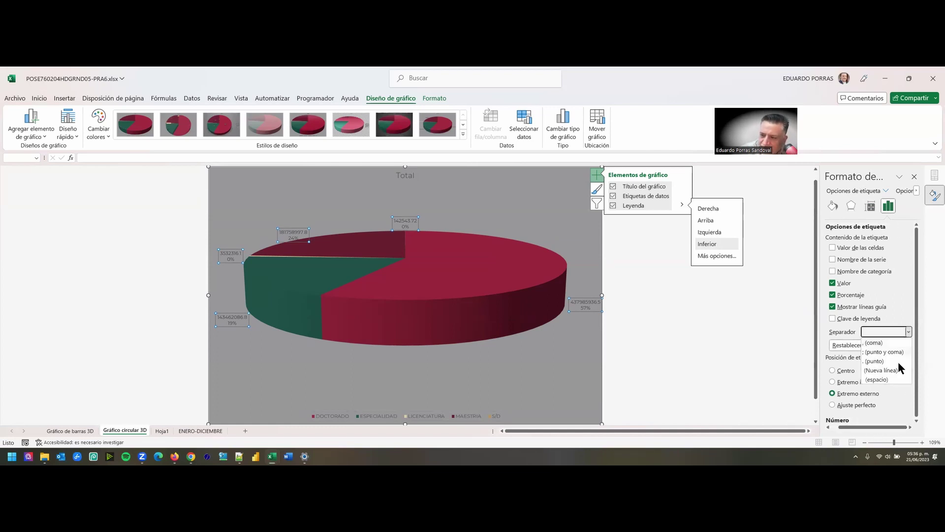
pyautogui.click(721, 358)
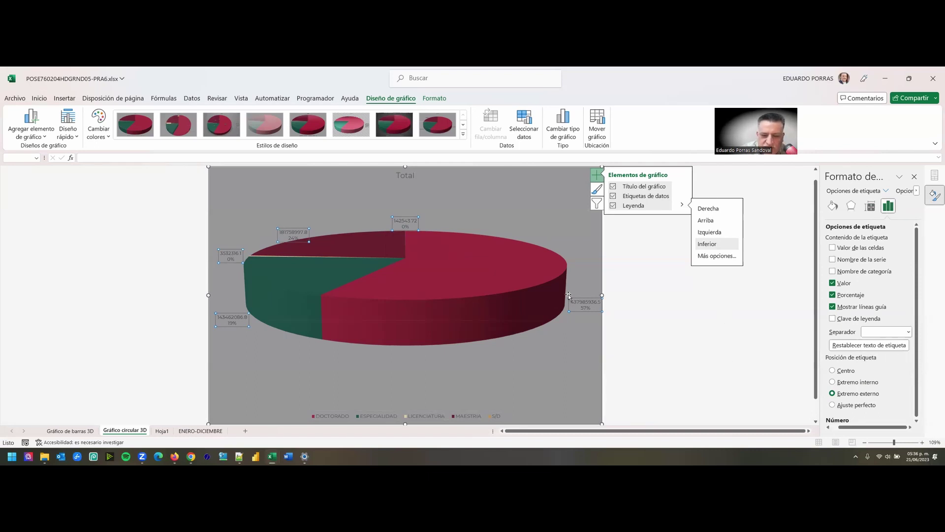
pyautogui.click(40, 98)
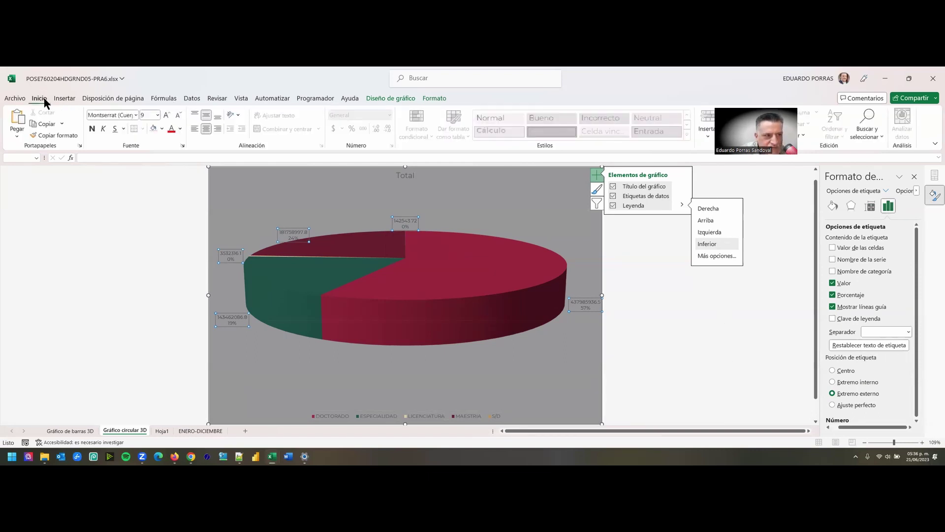
pyautogui.click(92, 130)
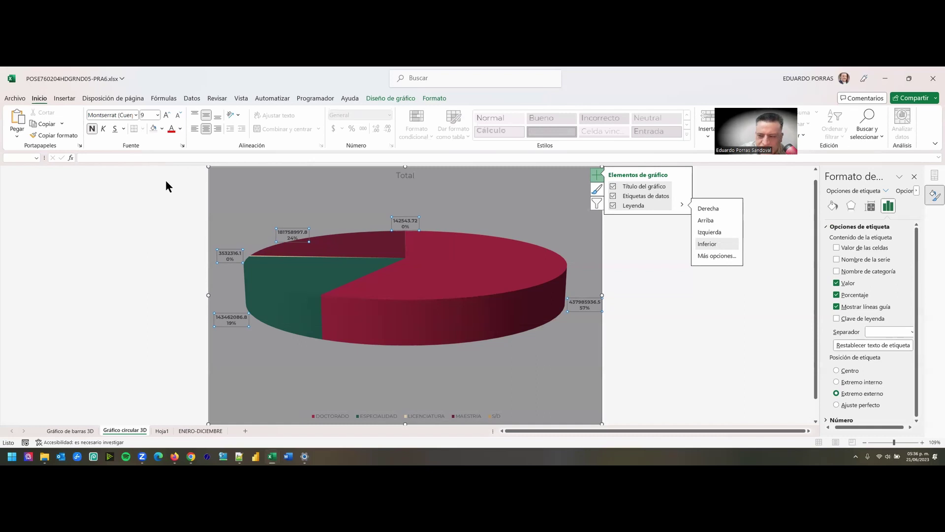
pyautogui.click(168, 116)
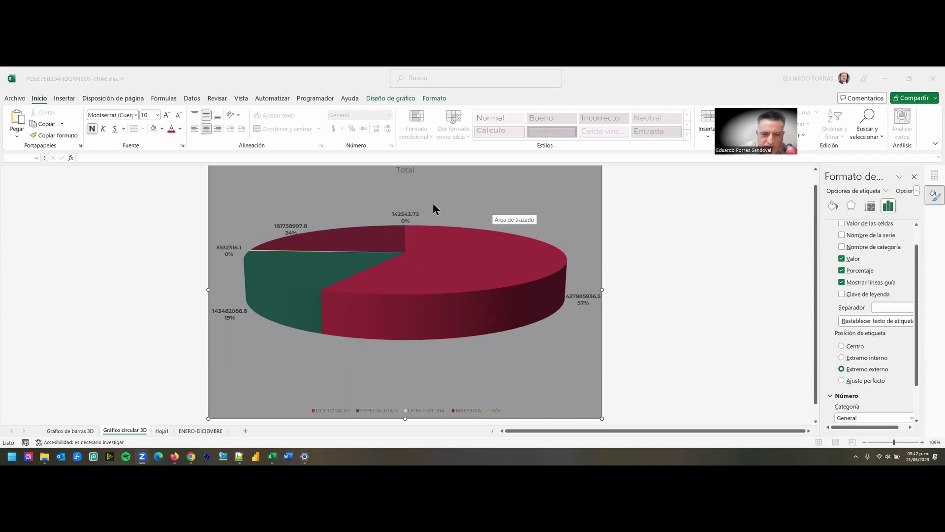
# - Change the pie chart's title to "Total pagado por nivel de estudios"
pyautogui.click(412, 217)
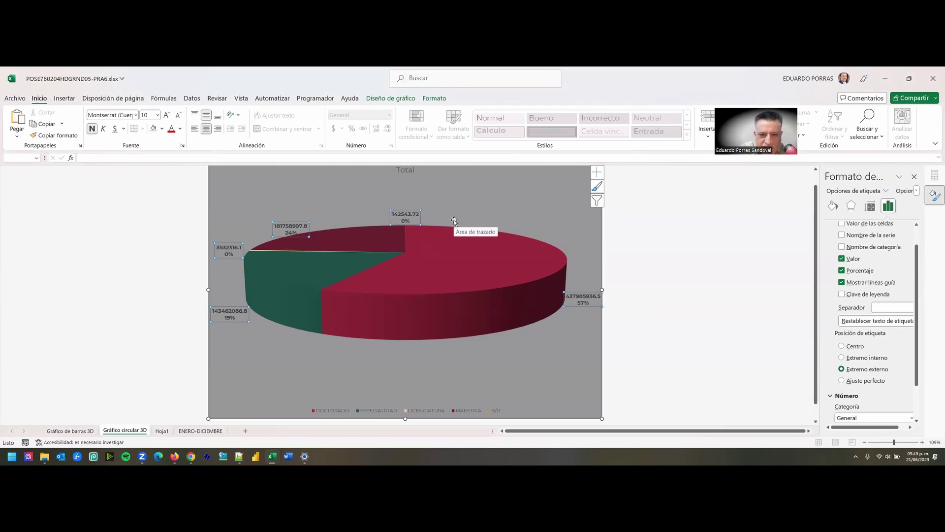
pyautogui.scroll(2, 554, 234)
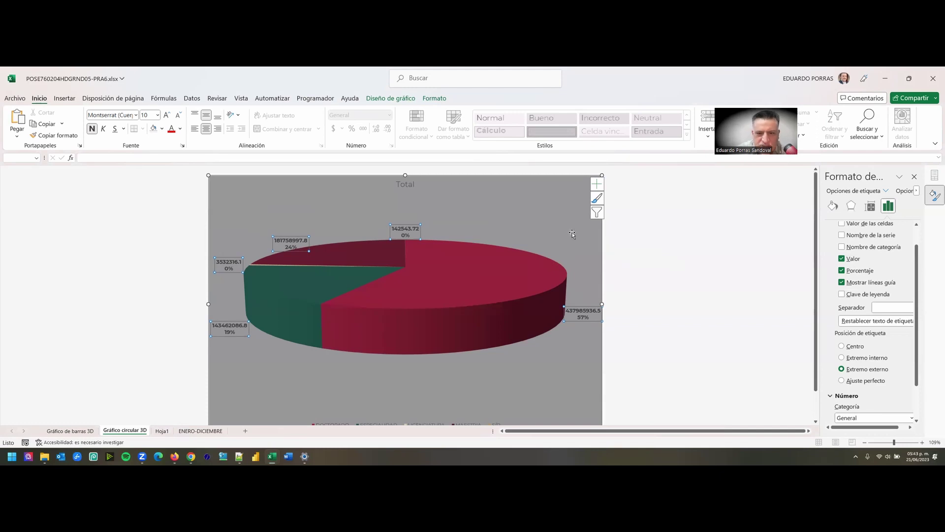
pyautogui.click(403, 186)
pyautogui.doubleClick(402, 186)
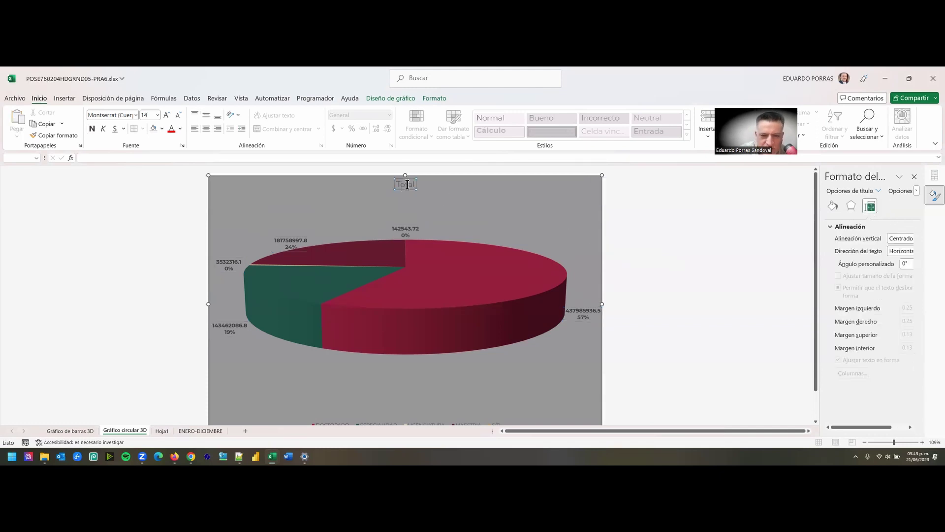
pyautogui.press('End')
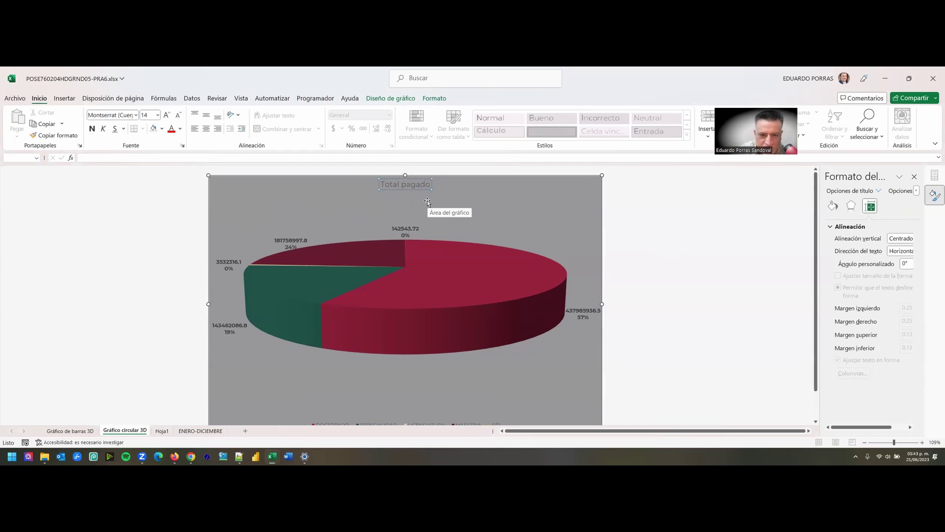
pyautogui.write('pagado por')
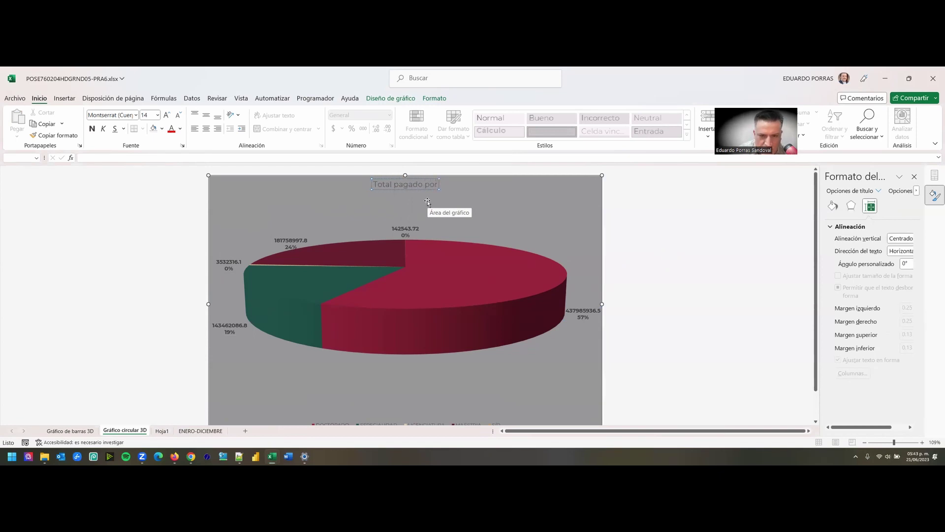
pyautogui.write(' nivel')
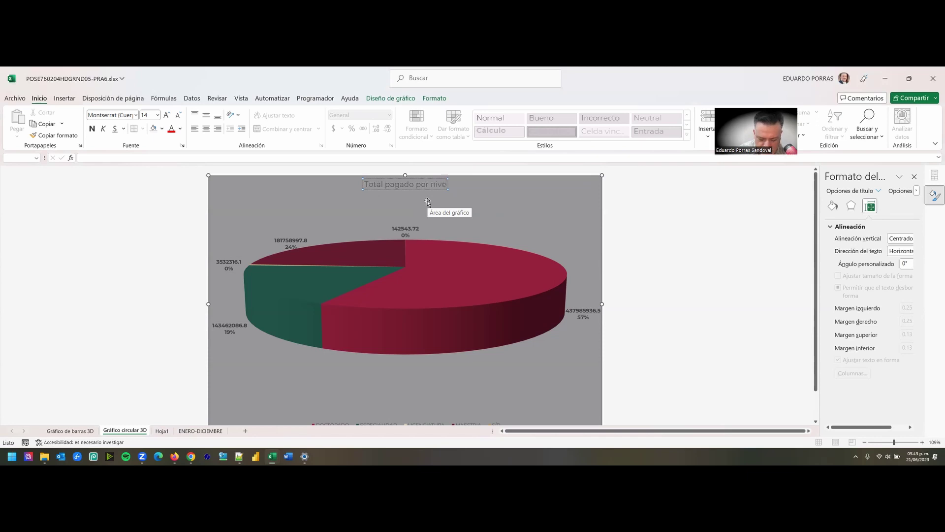
pyautogui.write(' de')
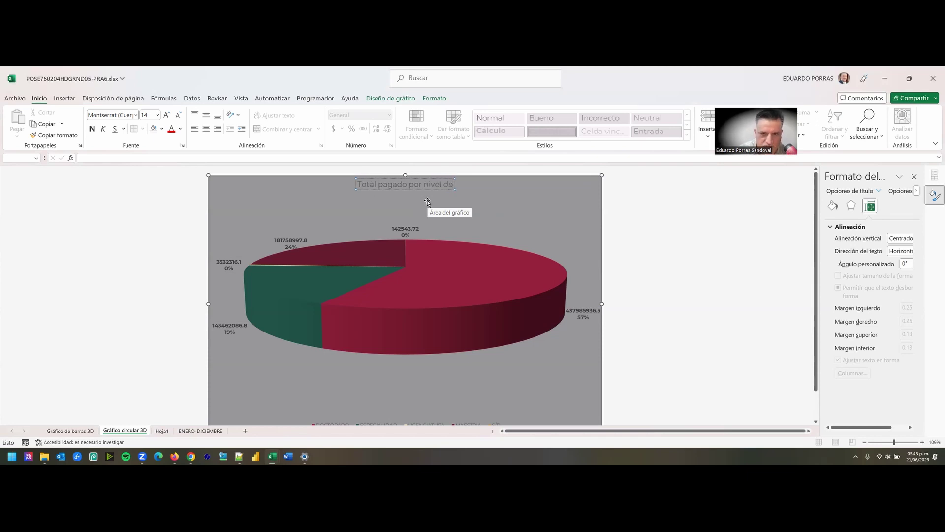
pyautogui.write(' estudios')
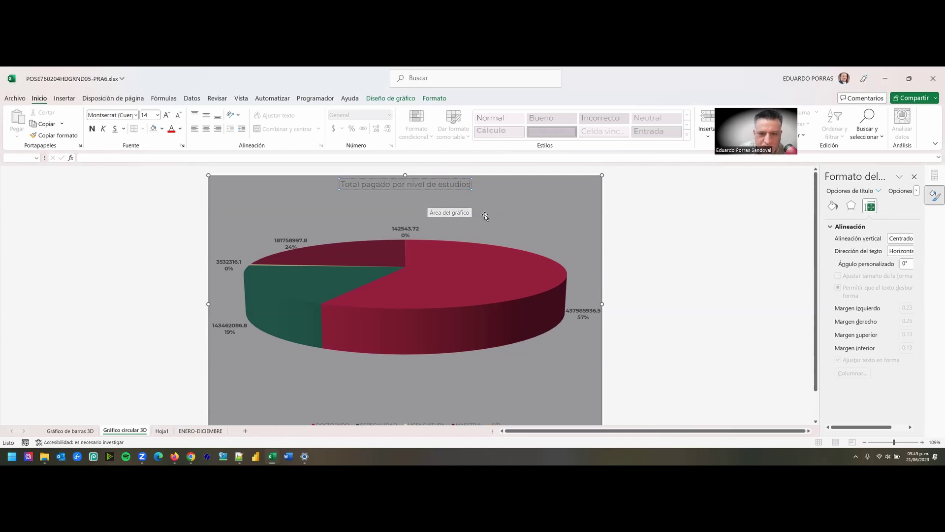
pyautogui.click(427, 202)
# - Format the pie chart's title in bold Aharoni at font size 32
pyautogui.click(458, 187)
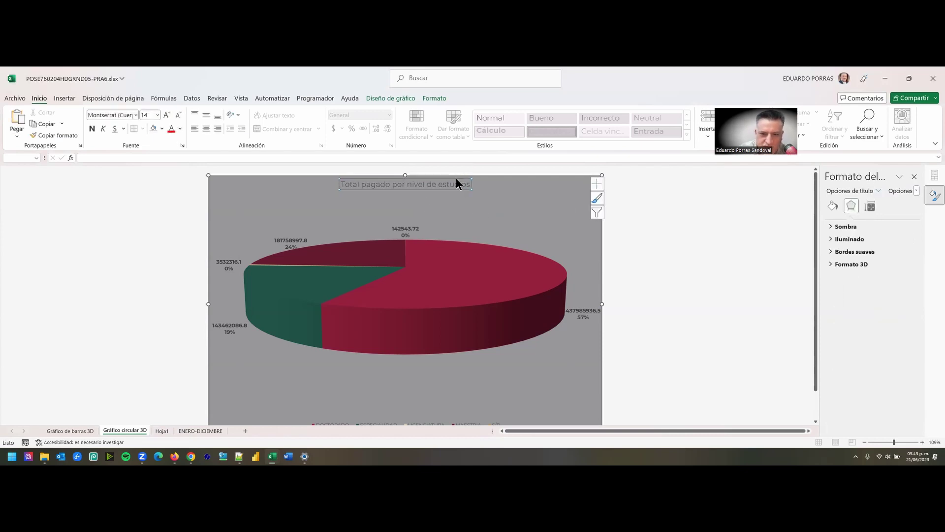
pyautogui.click(135, 114)
pyautogui.scroll(-1, 133, 256)
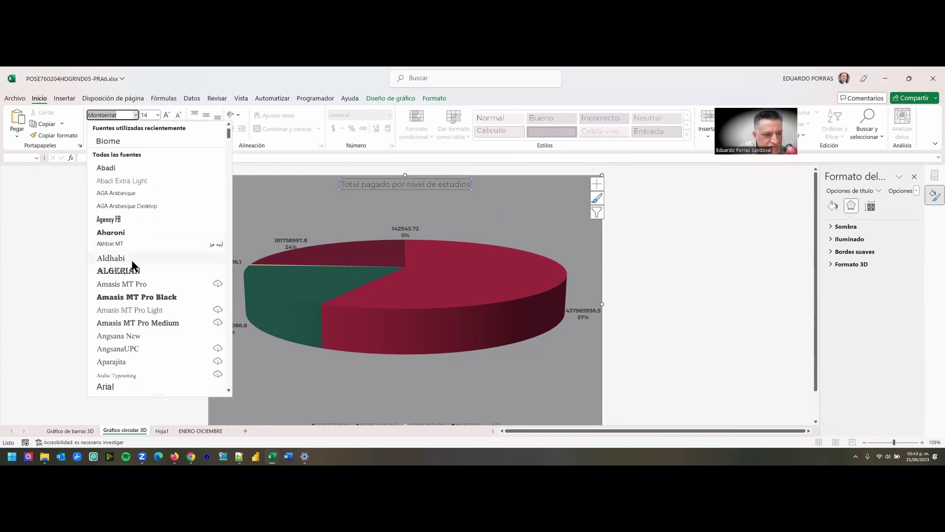
pyautogui.scroll(-3, 132, 271)
pyautogui.scroll(-15, 138, 321)
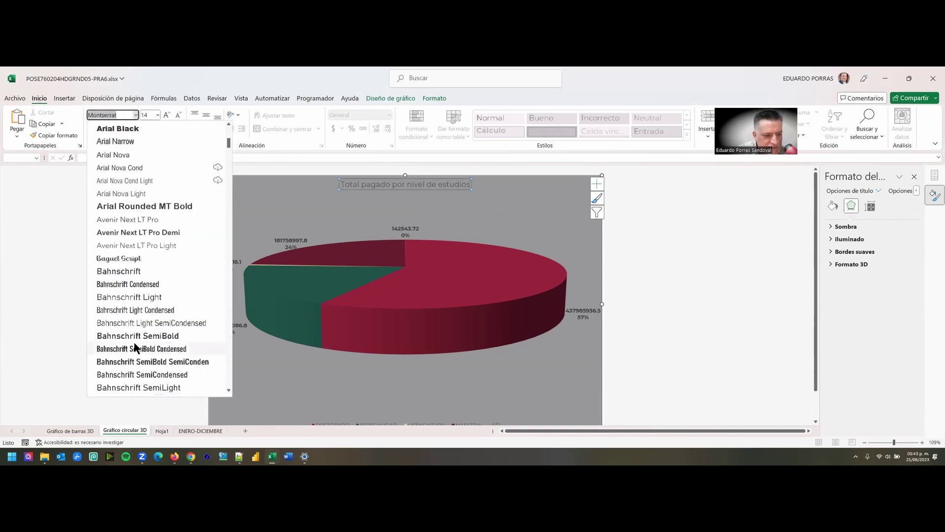
pyautogui.scroll(-9, 131, 236)
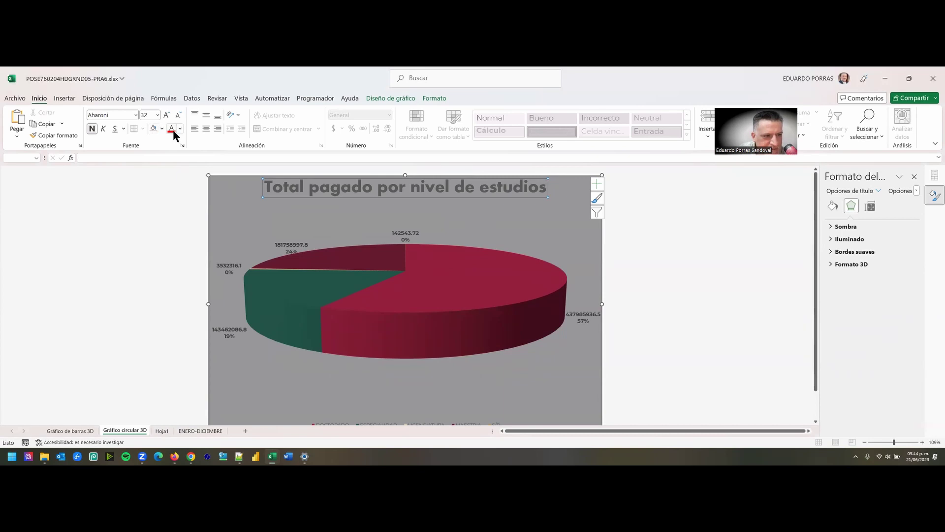
# - Colour the pie chart's title with the standard dark blue and deselect it
pyautogui.click(180, 129)
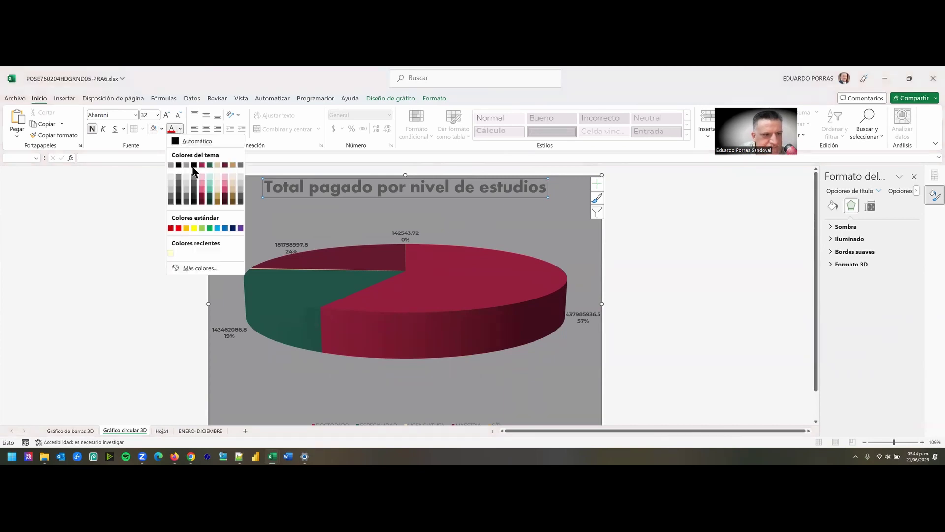
pyautogui.click(234, 227)
pyautogui.click(386, 317)
pyautogui.click(597, 362)
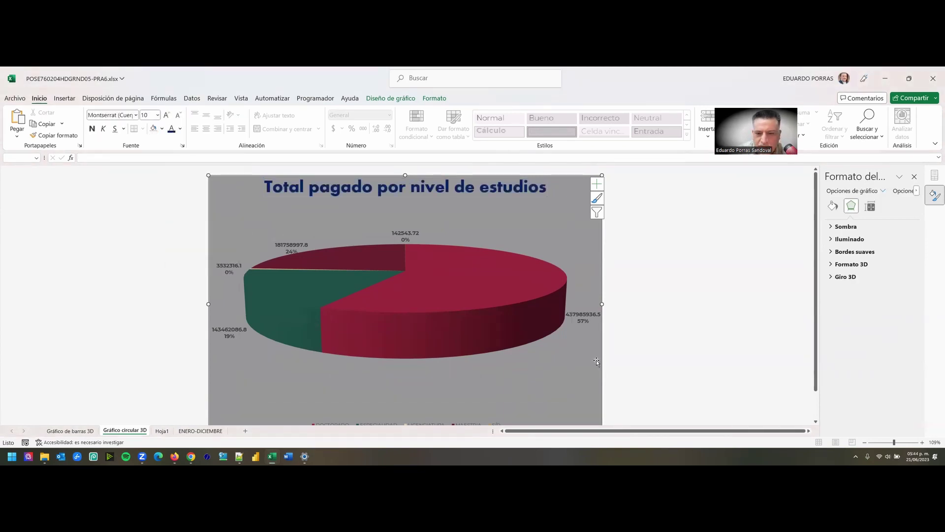
# - Review the pie chart's title, data labels and legend with the whole chart in view at 100% zoom
pyautogui.scroll(-1, 596, 362)
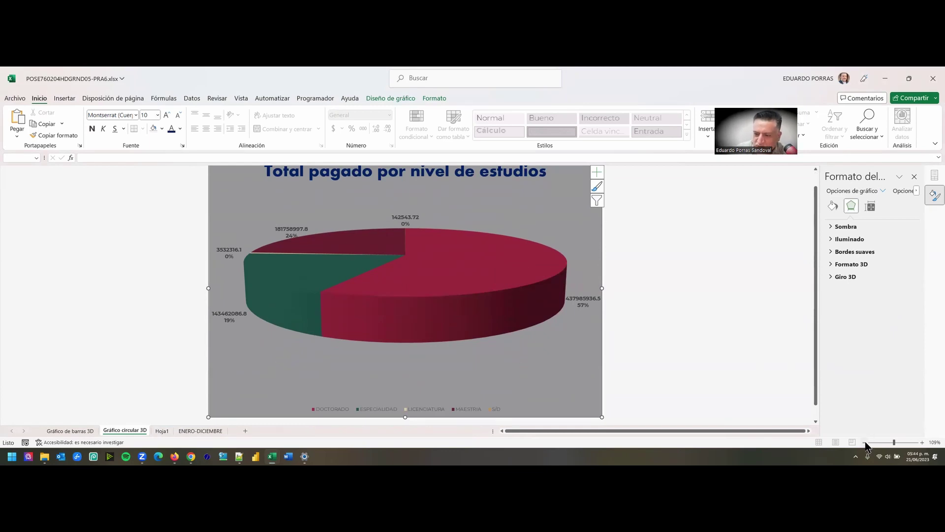
pyautogui.click(865, 442)
pyautogui.click(347, 191)
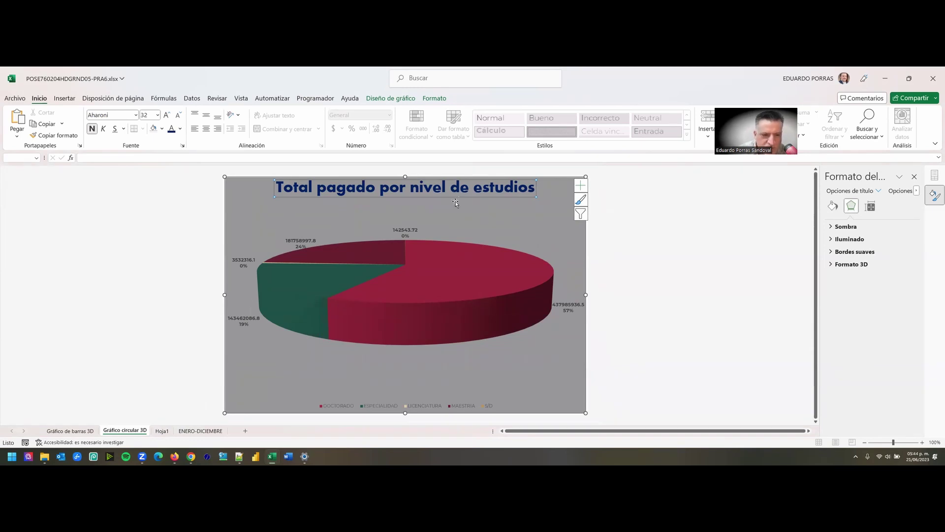
pyautogui.click(302, 242)
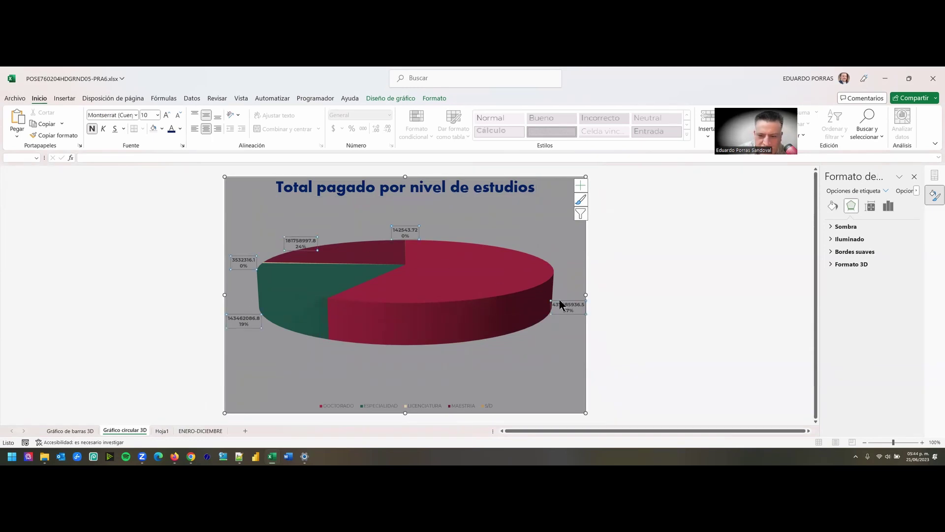
pyautogui.click(433, 406)
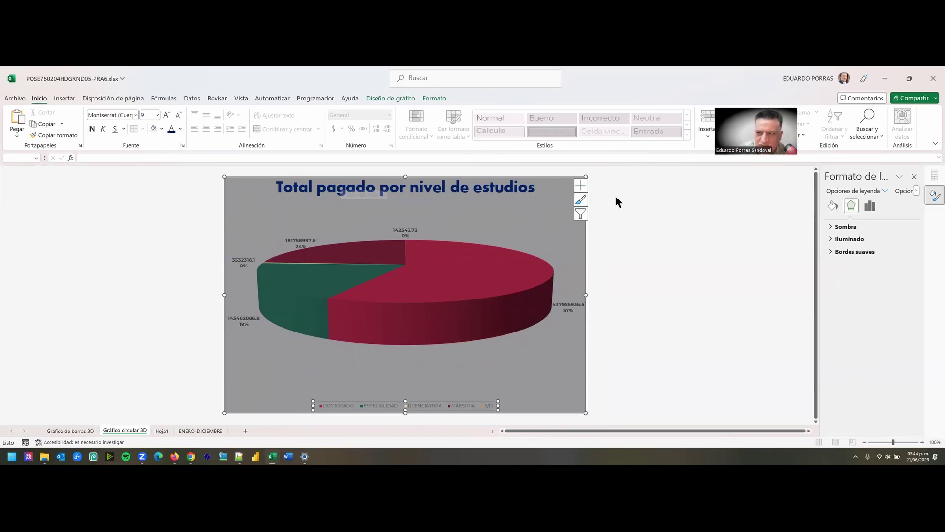
pyautogui.click(791, 95)
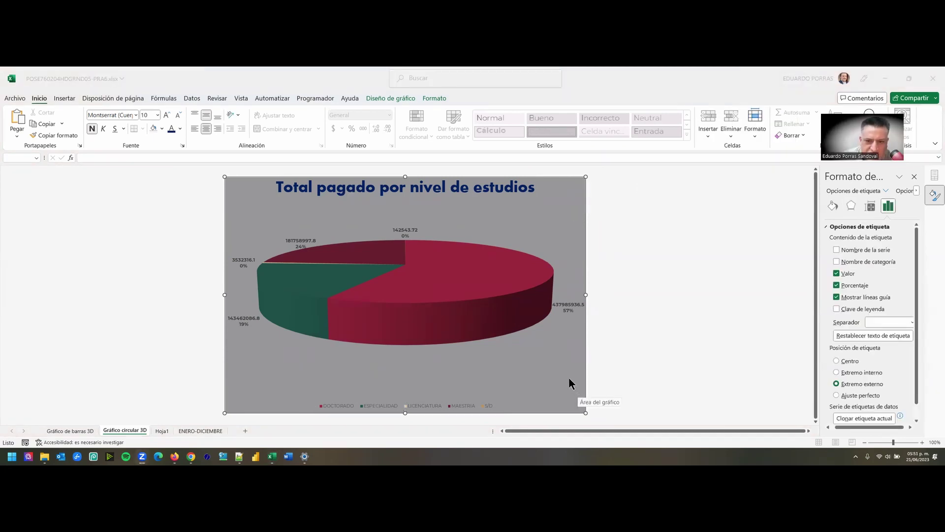
# - Open the chart area's 3D rotation settings (Giro 3D) and widen the format pane to show its full fields
pyautogui.click(511, 308)
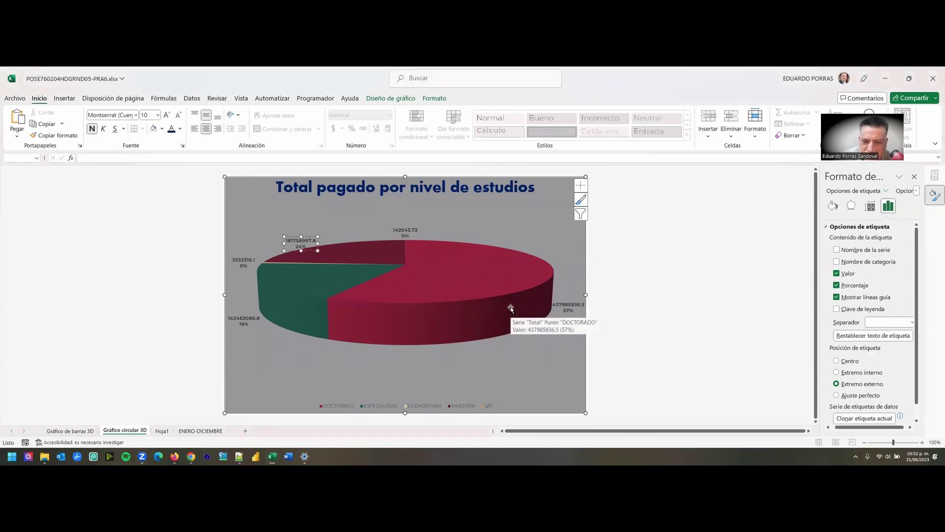
pyautogui.click(585, 294)
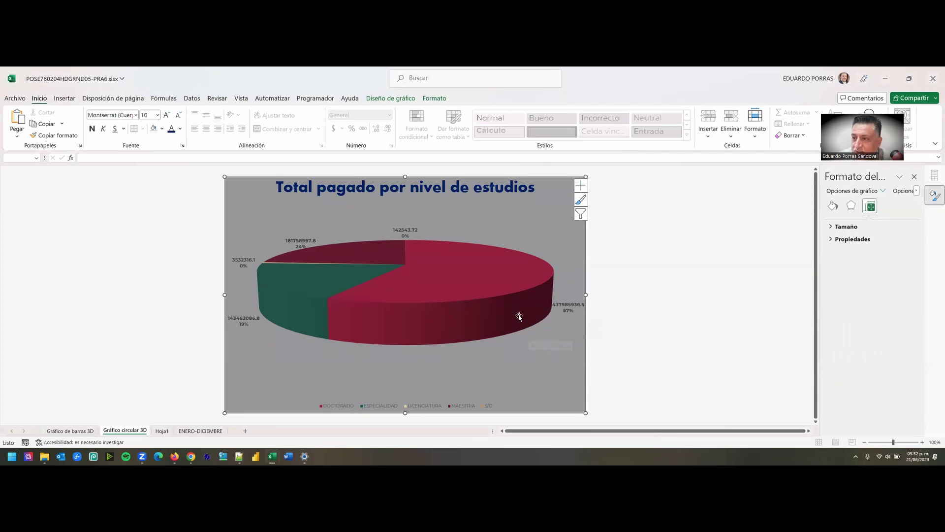
pyautogui.rightClick(556, 391)
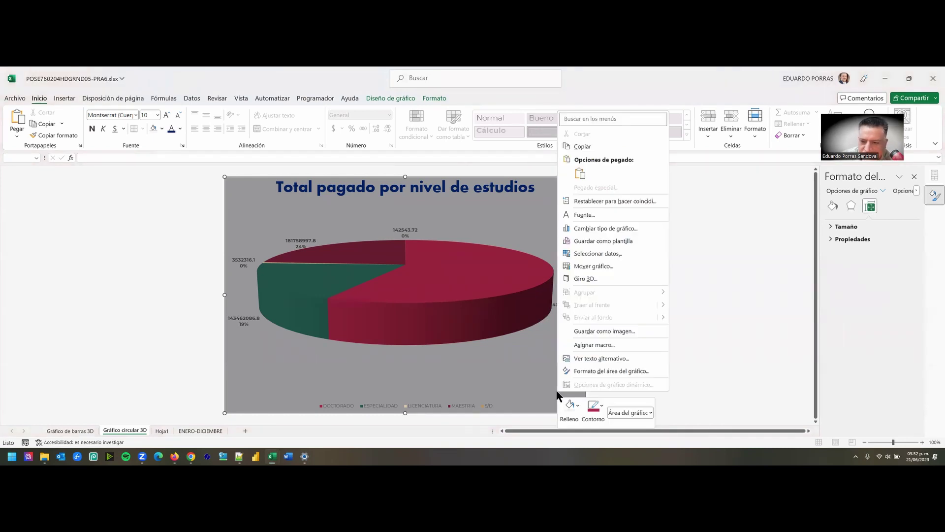
pyautogui.click(589, 280)
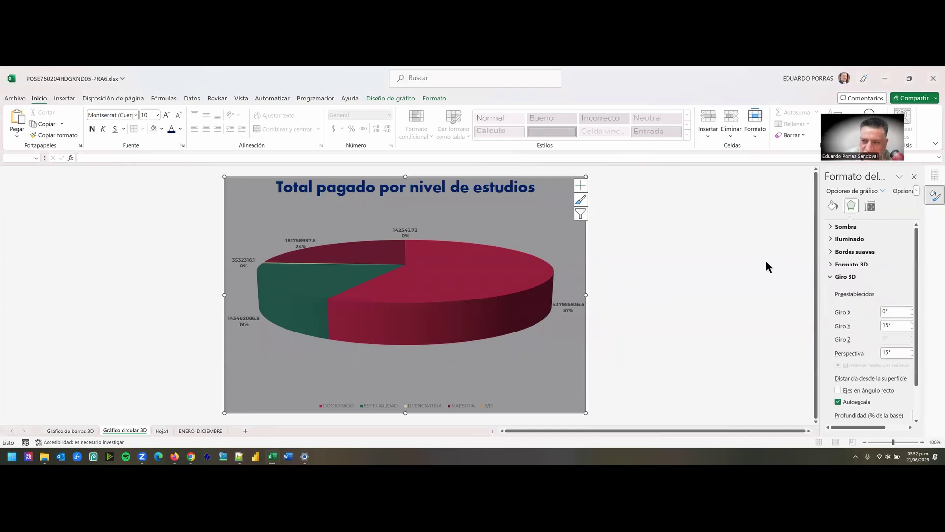
pyautogui.scroll(-1, 870, 278)
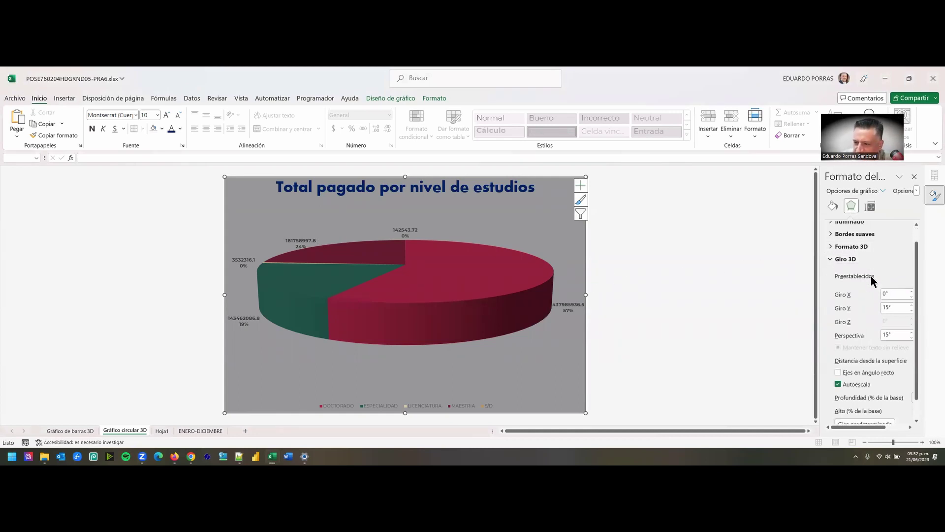
pyautogui.moveTo(876, 428); pyautogui.dragTo(843, 431)
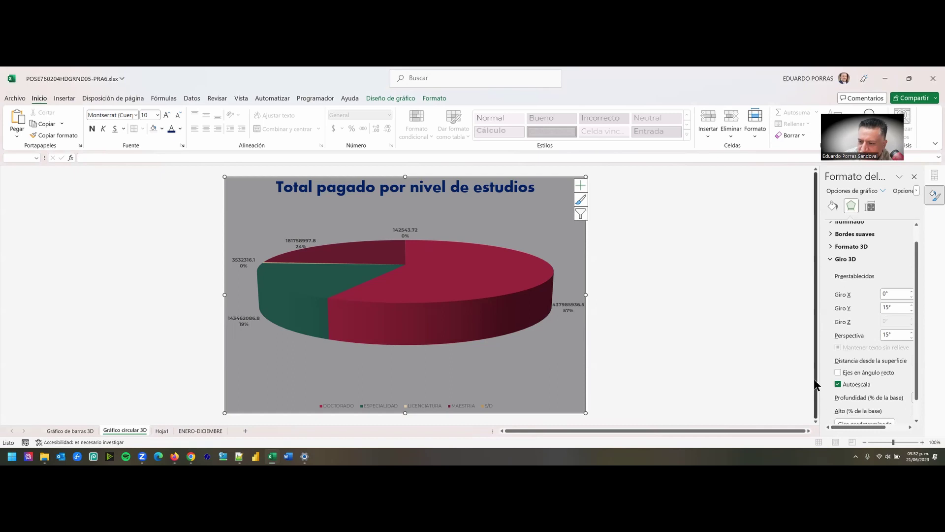
pyautogui.moveTo(821, 372); pyautogui.dragTo(759, 371)
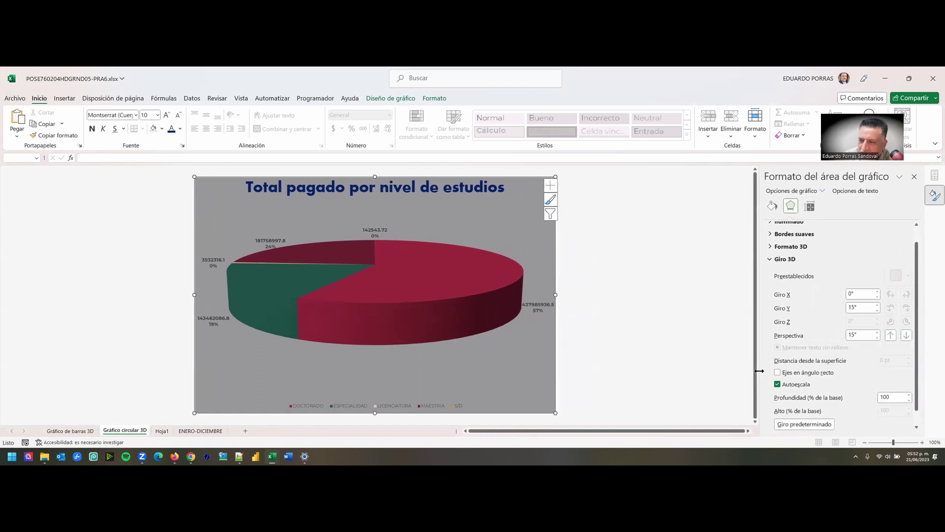
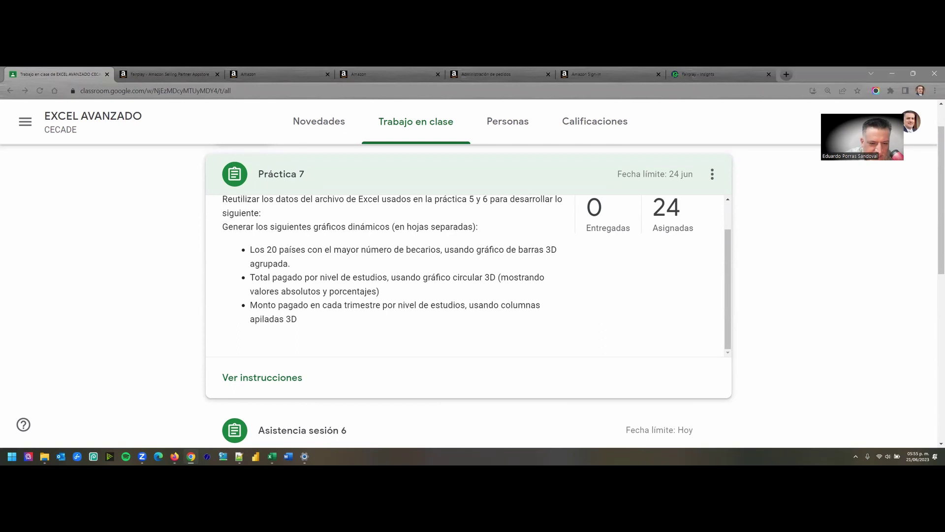
# - Switch back to Excel and add NIVEL DE ESTUDIOS as the category field of the new pivot chart on Hoja4
pyautogui.click(191, 456)
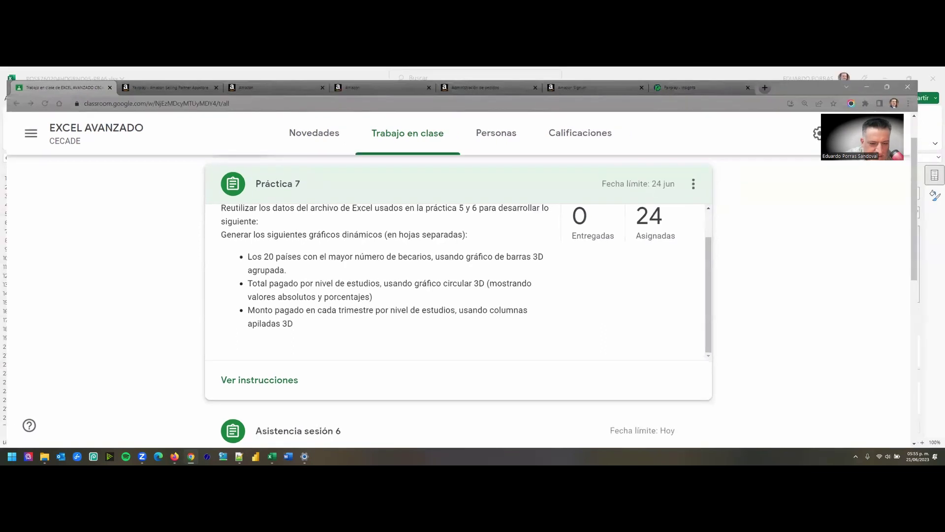
pyautogui.scroll(-1, 818, 279)
pyautogui.click(805, 254)
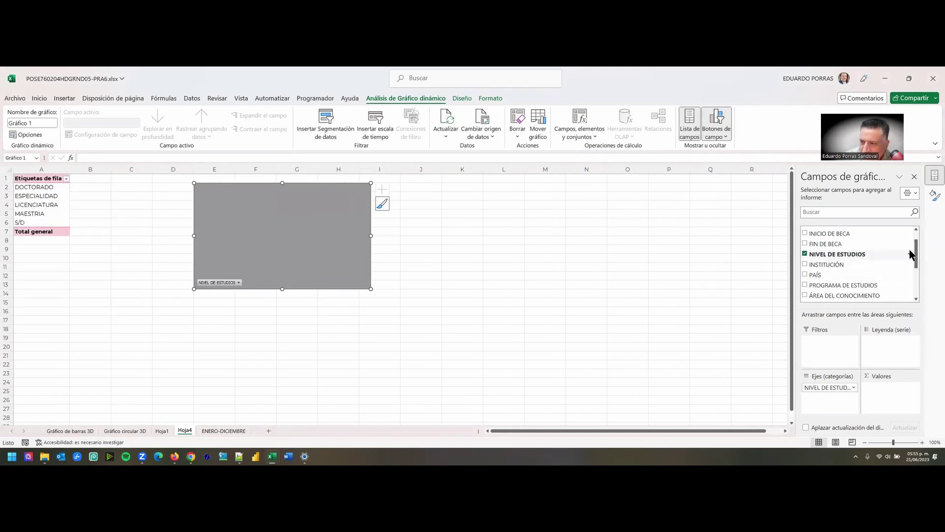
# - Add the IMPORTE PAGADO fields for ENERO-MARZO, ABRIL-JUNIO, JULIO-SEPTIEMBRE and OCTUBRE-DICIEMBRE as values of the pivot chart
pyautogui.moveTo(916, 246); pyautogui.dragTo(912, 278)
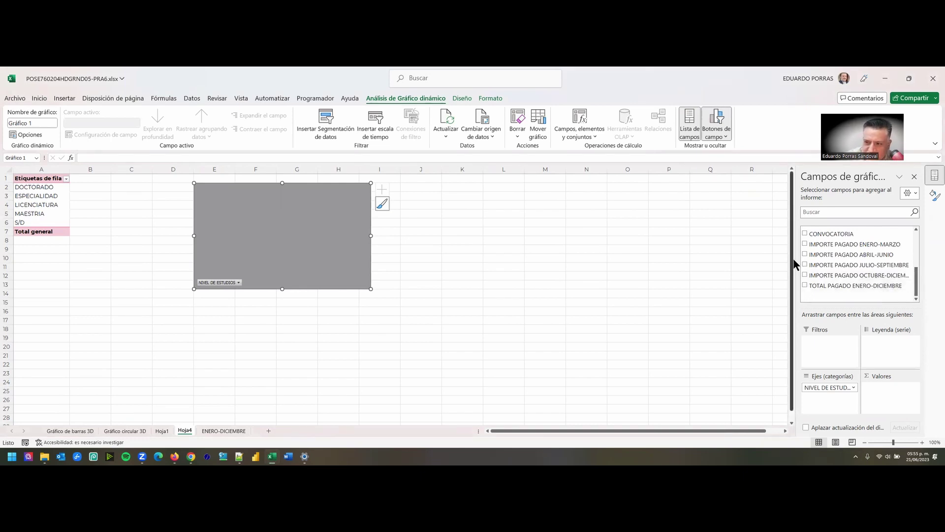
pyautogui.click(806, 244)
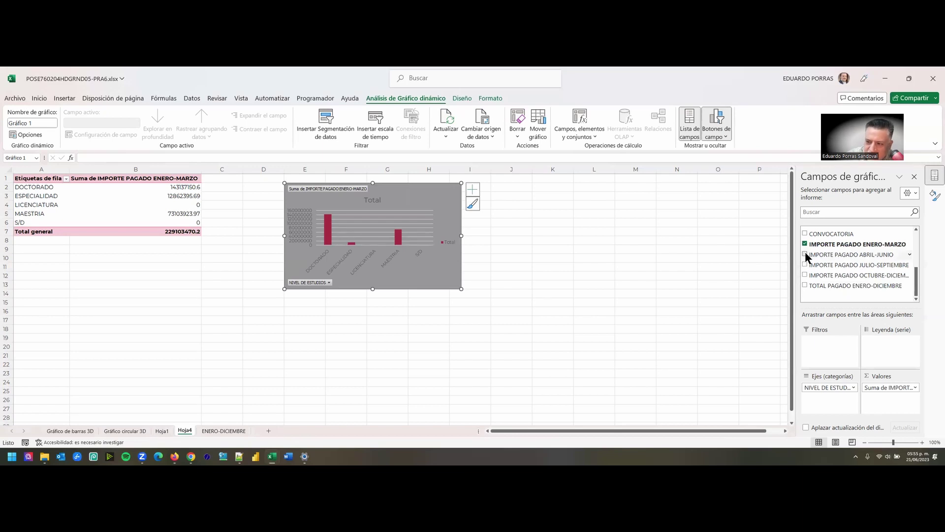
pyautogui.click(806, 254)
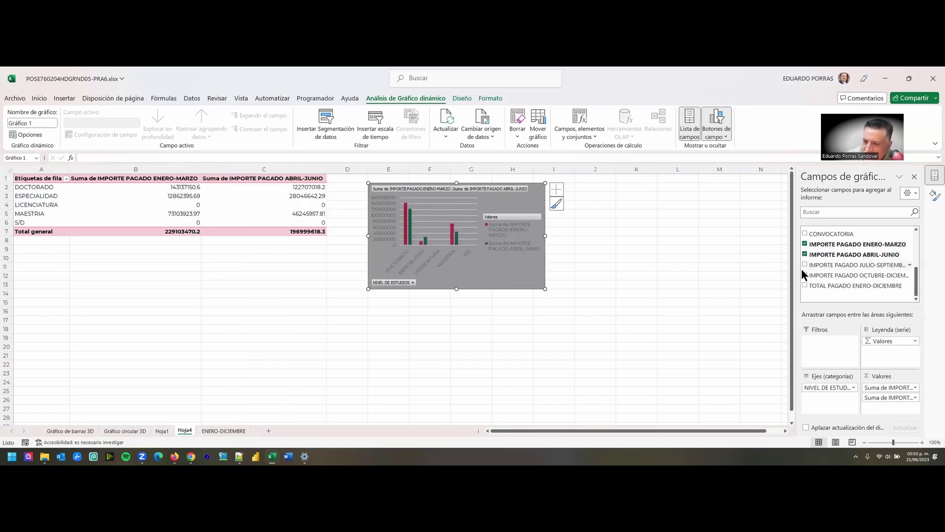
pyautogui.click(805, 265)
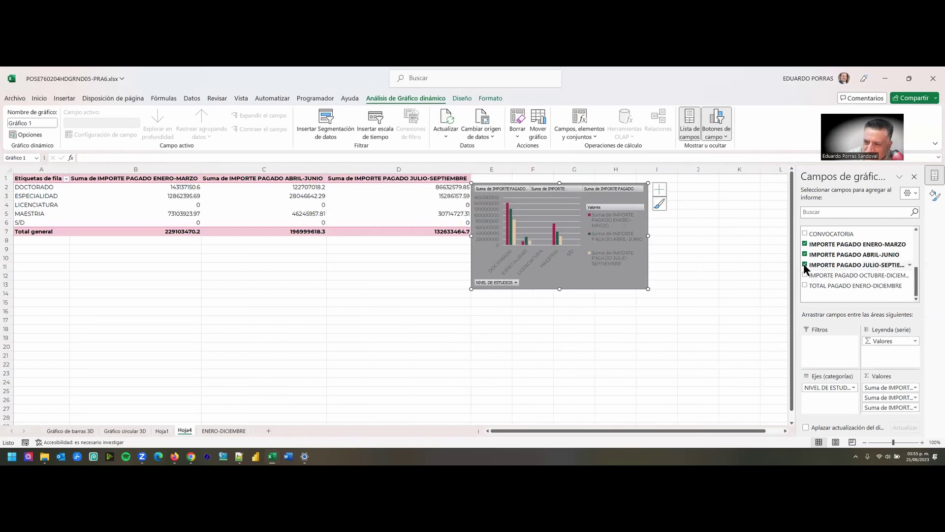
pyautogui.click(805, 275)
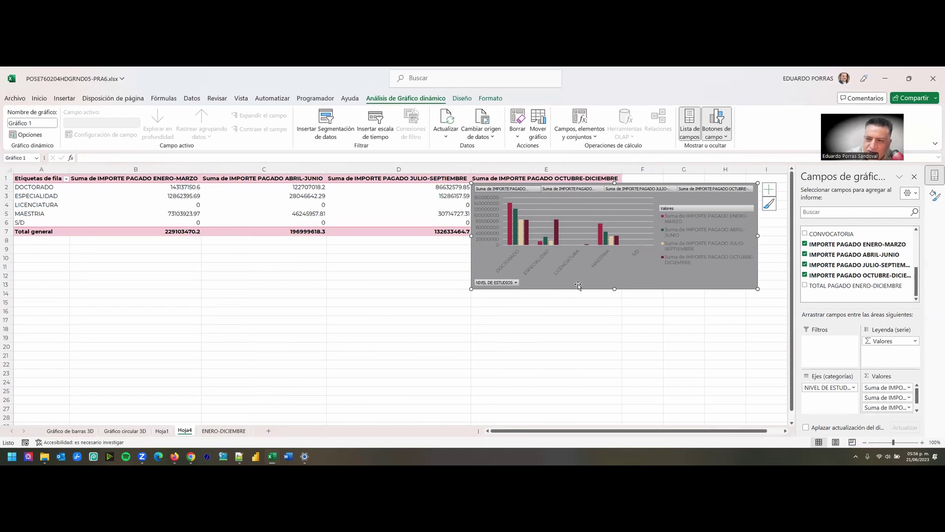
# - Move the pivot chart from Hoja4 to a new chart sheet named Gráfico de Columnas Apiladas 3D
pyautogui.rightClick(746, 278)
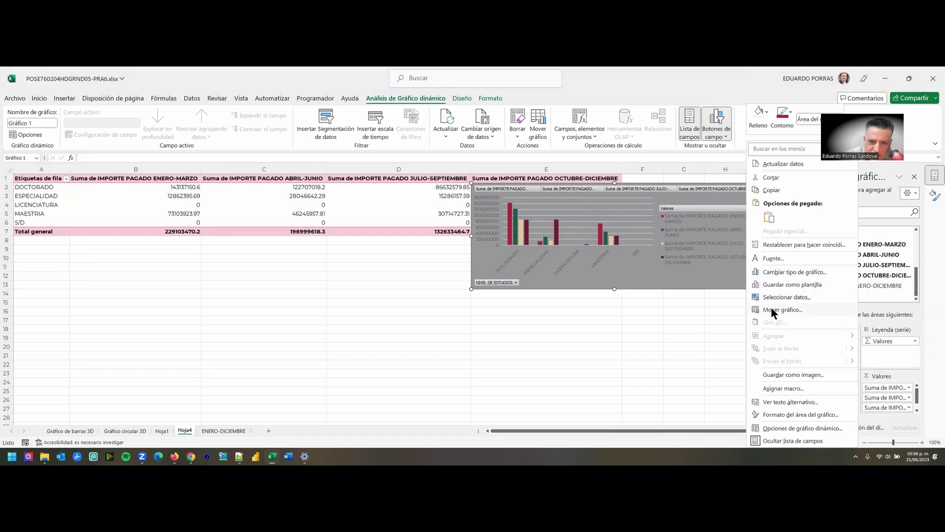
pyautogui.click(772, 309)
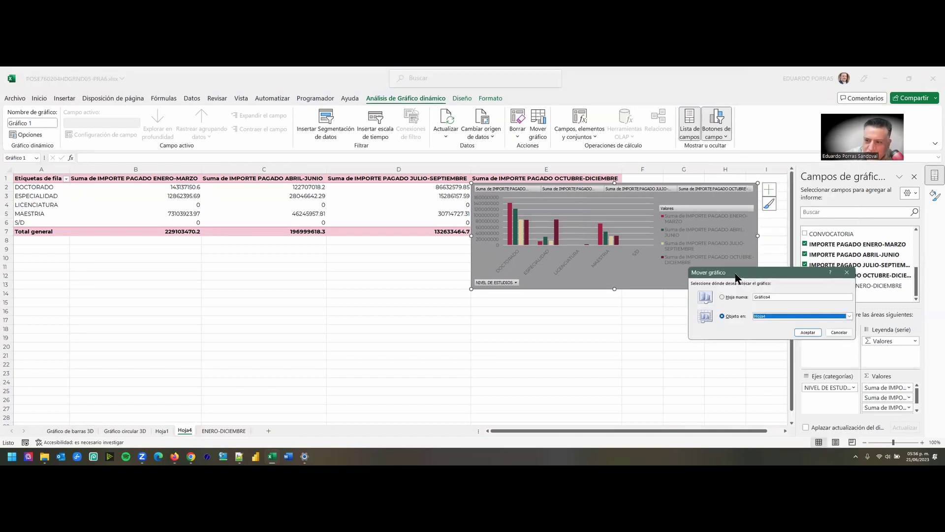
pyautogui.moveTo(741, 276); pyautogui.dragTo(352, 273)
pyautogui.click(347, 295)
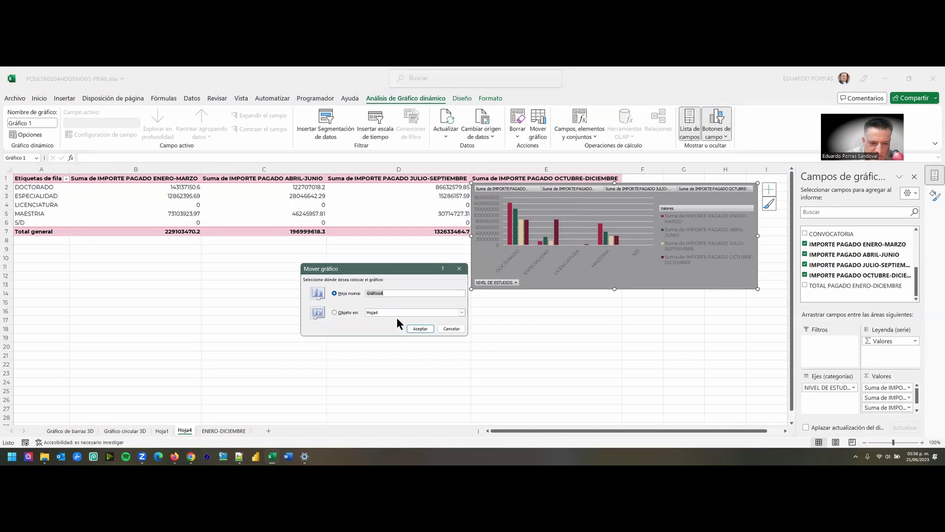
pyautogui.click(395, 292)
pyautogui.press('BackSpace')
pyautogui.press('BackSpace')
pyautogui.press('BackSpace')
pyautogui.press('BackSpace')
pyautogui.press('BackSpace')
pyautogui.press('BackSpace')
pyautogui.press('BackSpace')
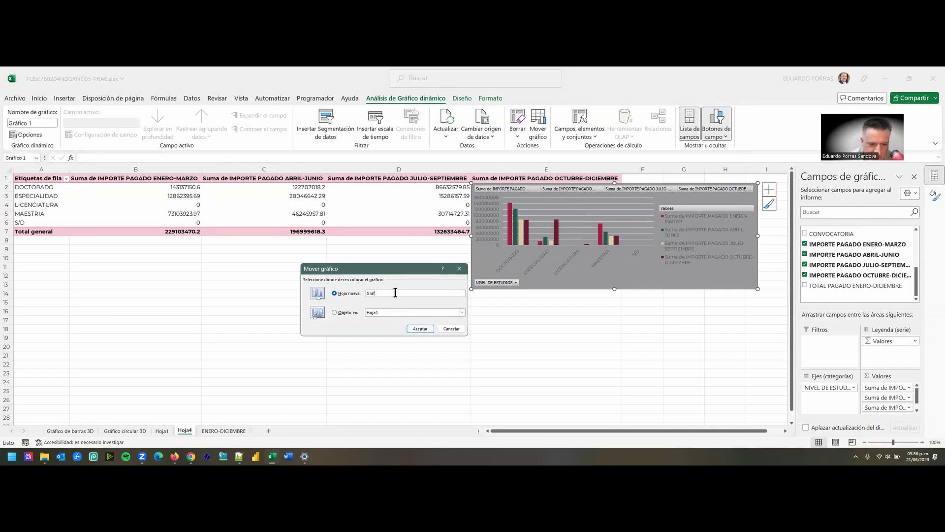
pyautogui.write('Columnas')
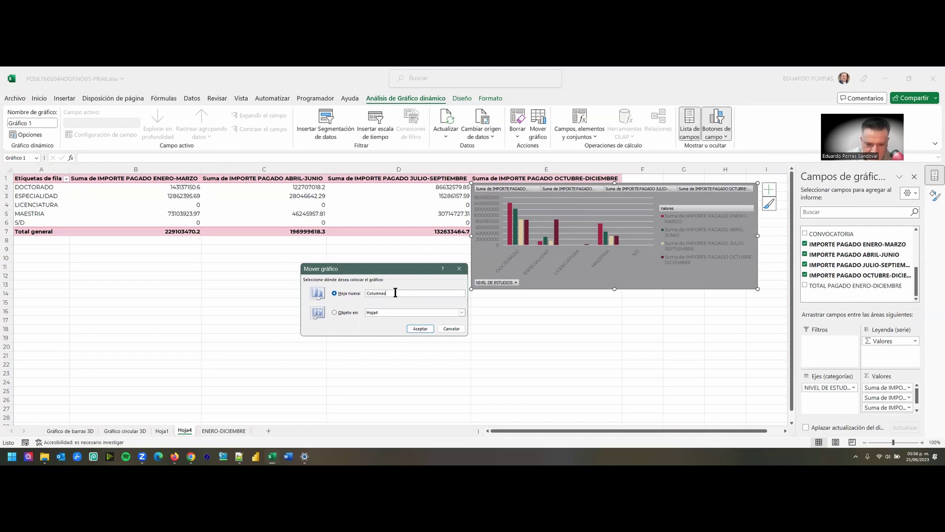
pyautogui.write(' Ap')
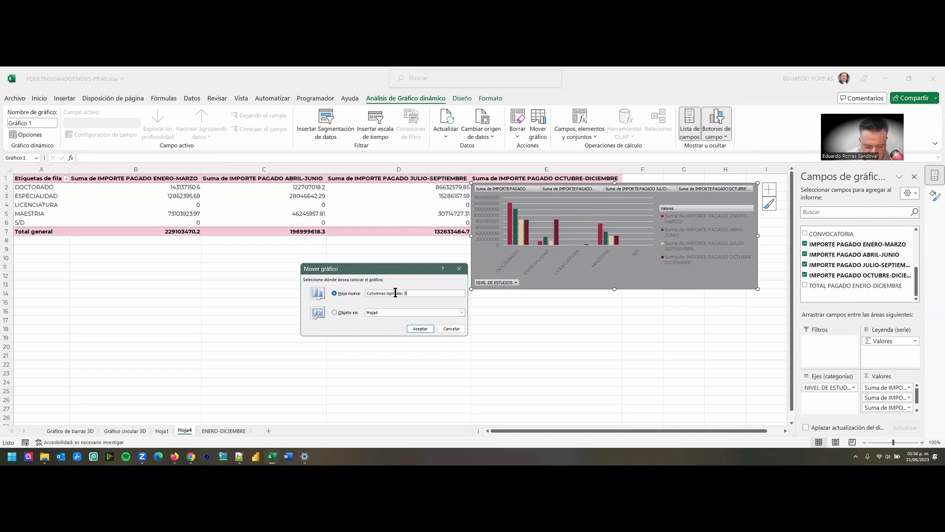
pyautogui.write('iladas 3D')
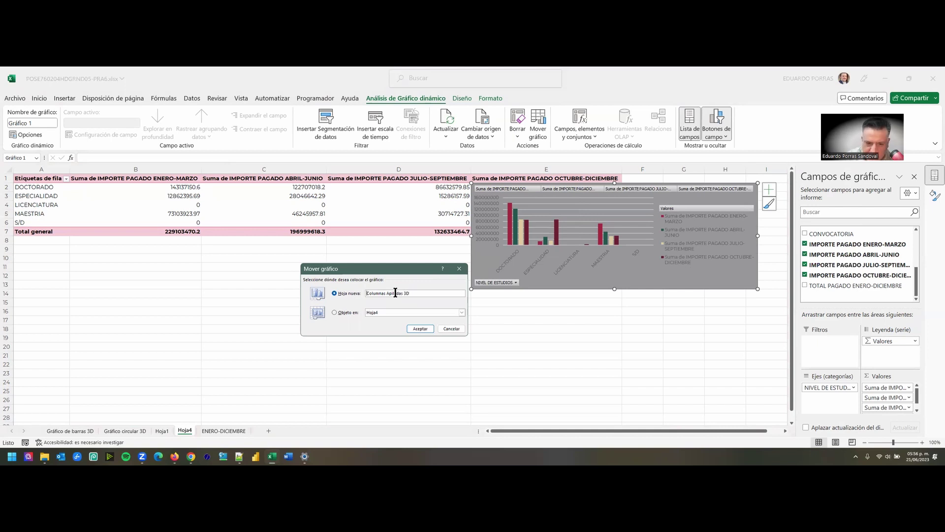
pyautogui.press('Home')
pyautogui.write('Gráfico de Columnas')
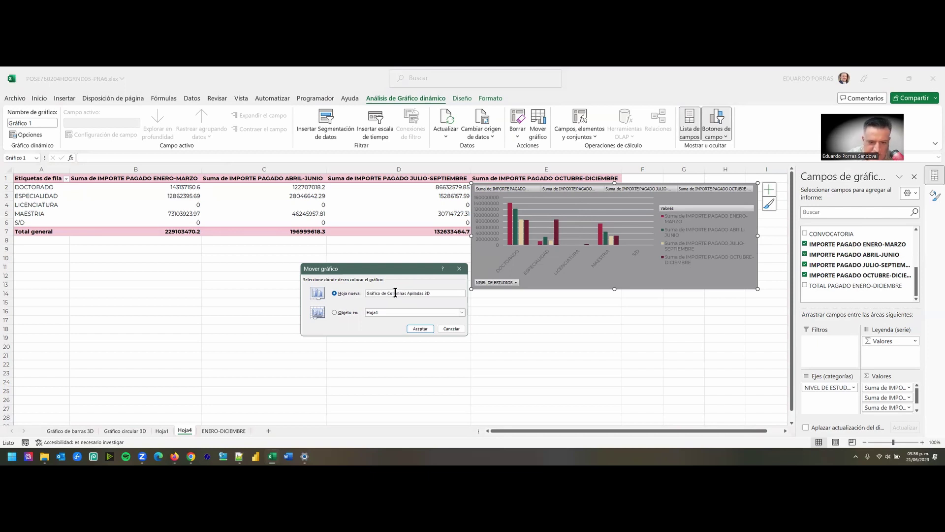
pyautogui.click(420, 329)
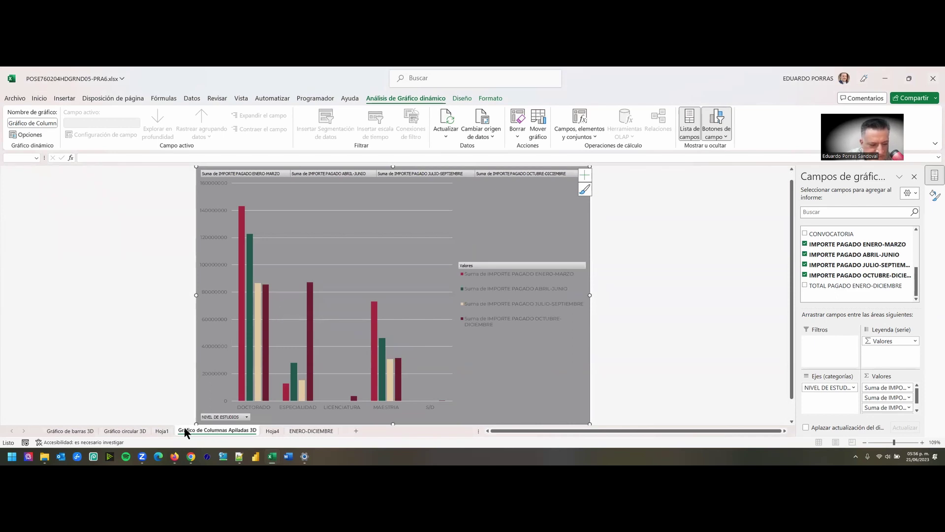
# - Reorder the Gráfico de Columnas Apiladas 3D sheet to sit before Hoja1, and look through the bar, pie and column chart sheets
pyautogui.moveTo(165, 425); pyautogui.dragTo(165, 427)
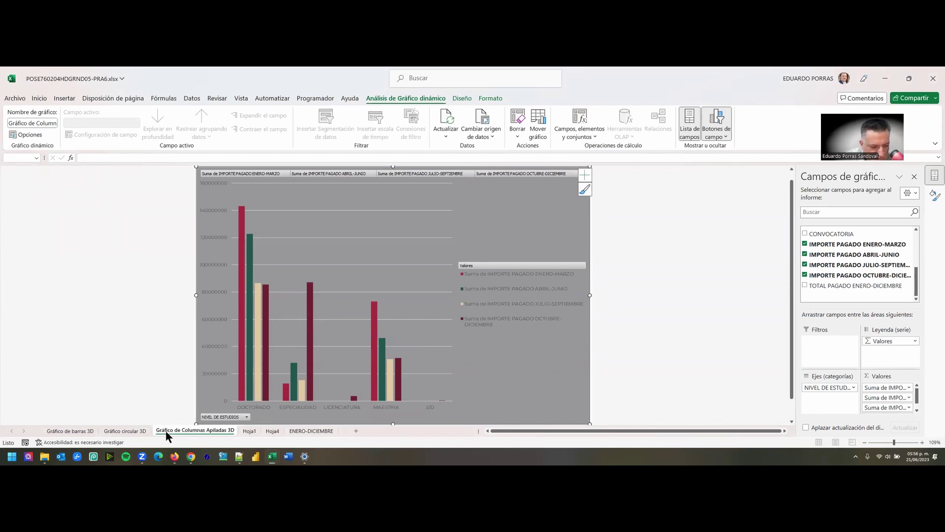
pyautogui.click(73, 429)
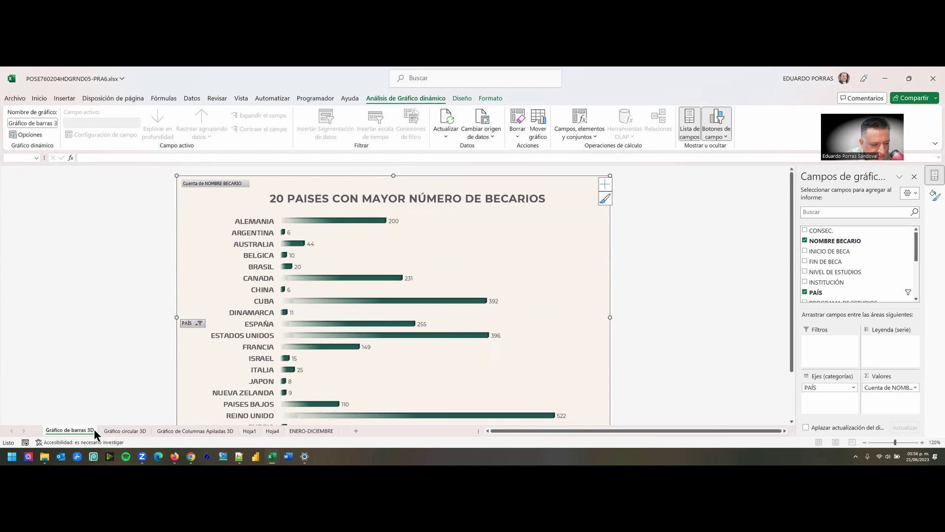
pyautogui.click(126, 430)
pyautogui.click(184, 431)
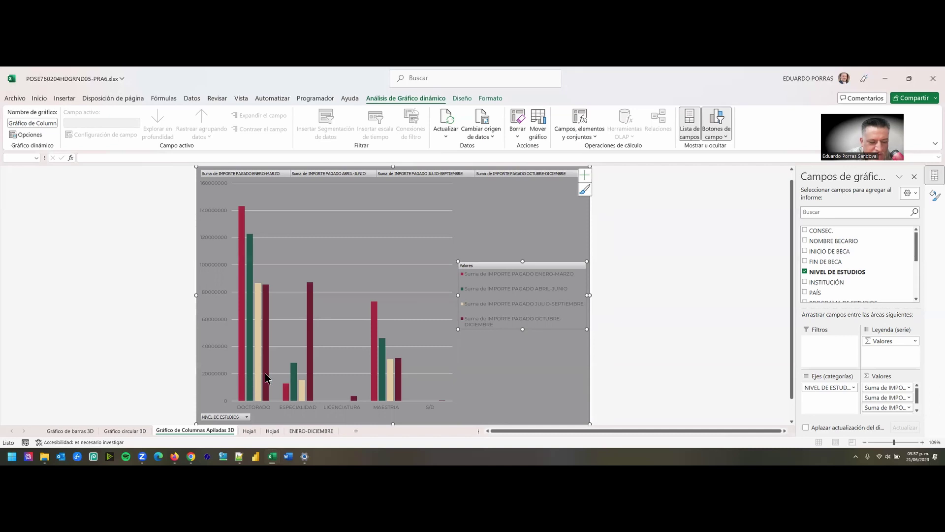
# - Inspect the filter options of the NIVEL DE ESTUDIOS field on the column chart and close them
pyautogui.moveTo(265, 377)
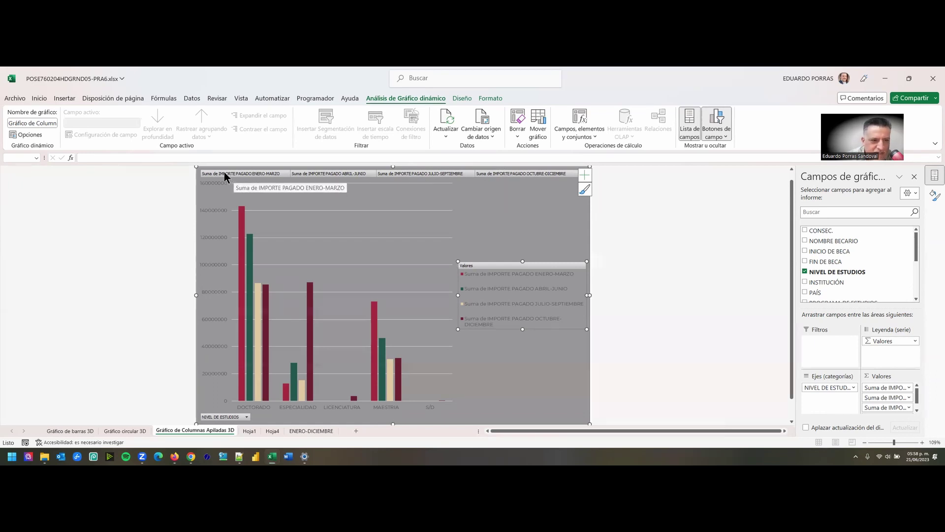
pyautogui.click(246, 417)
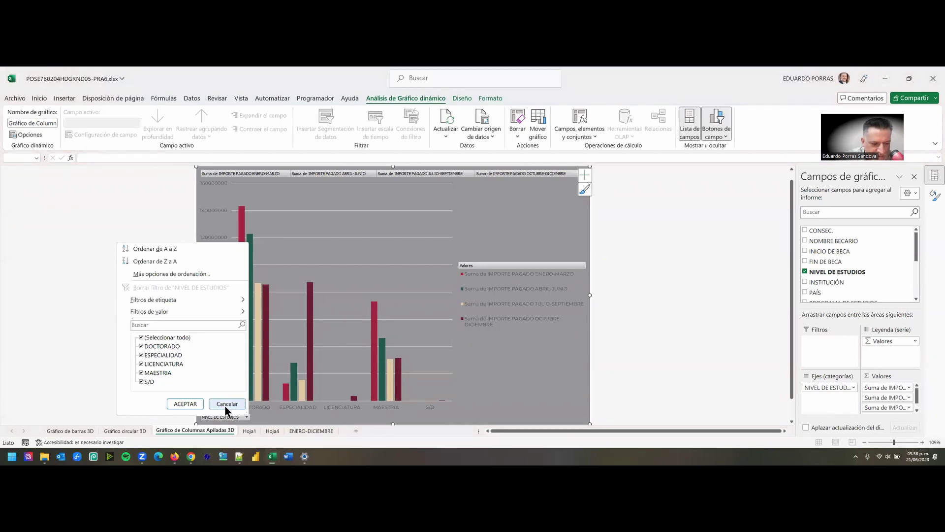
pyautogui.click(226, 405)
pyautogui.moveTo(401, 378)
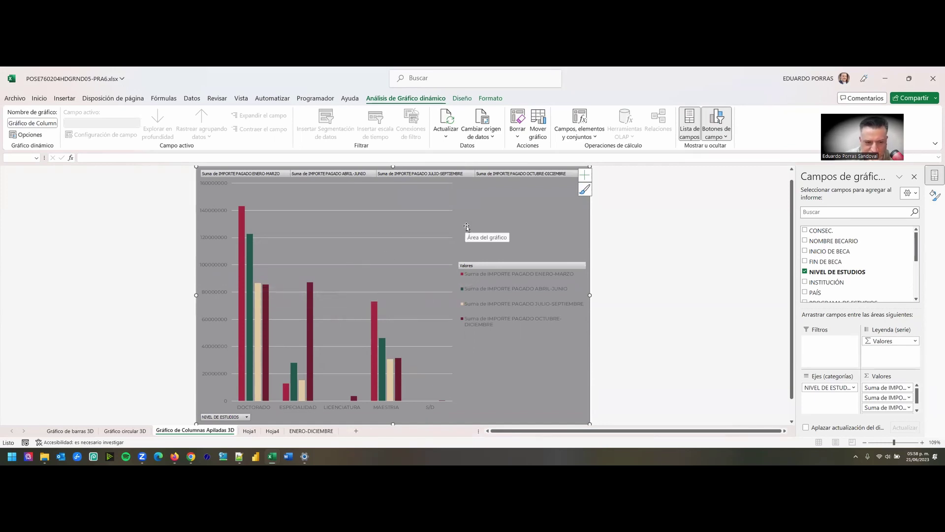
# - Change the pivot chart's type from clustered columns to Columna 3D apilada
pyautogui.click(461, 99)
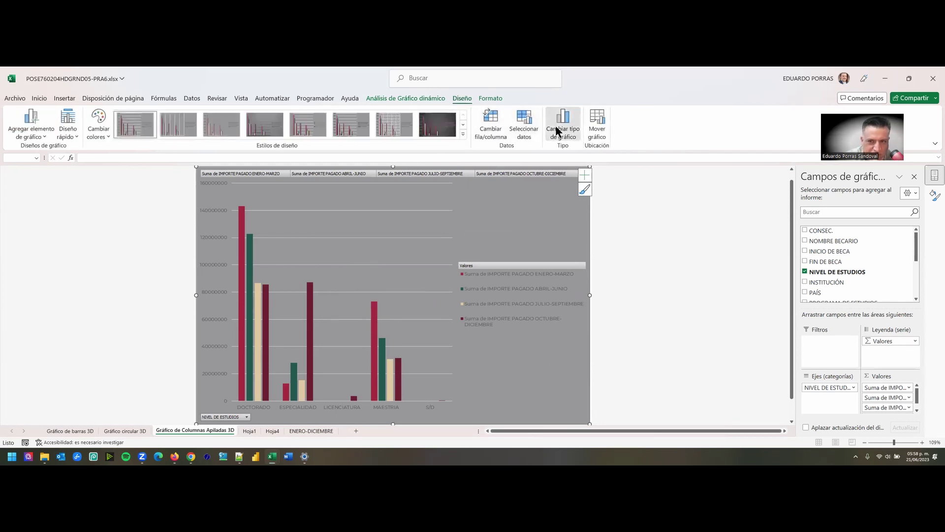
pyautogui.click(557, 129)
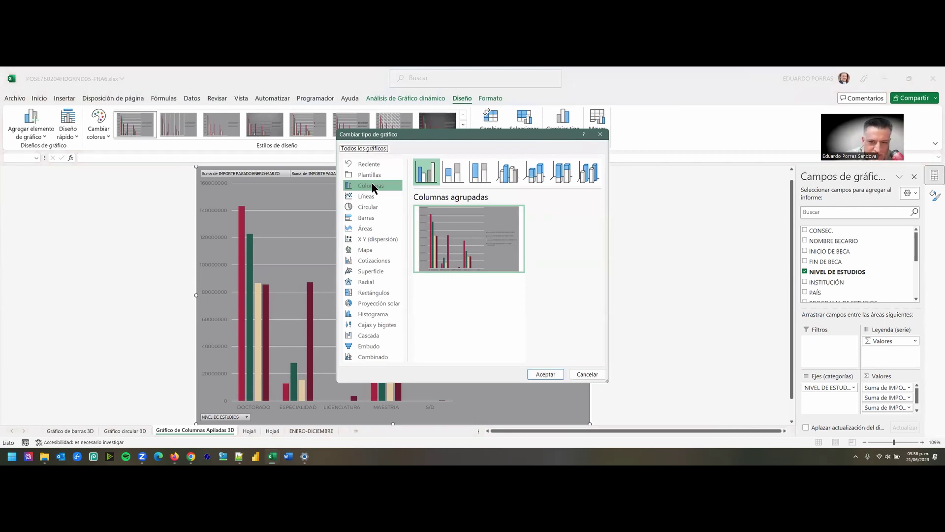
pyautogui.click(537, 183)
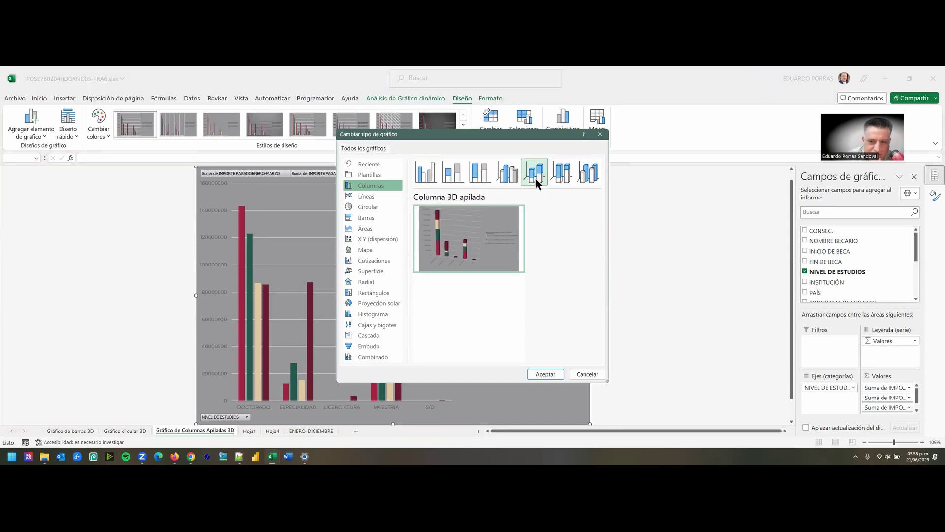
pyautogui.moveTo(514, 215)
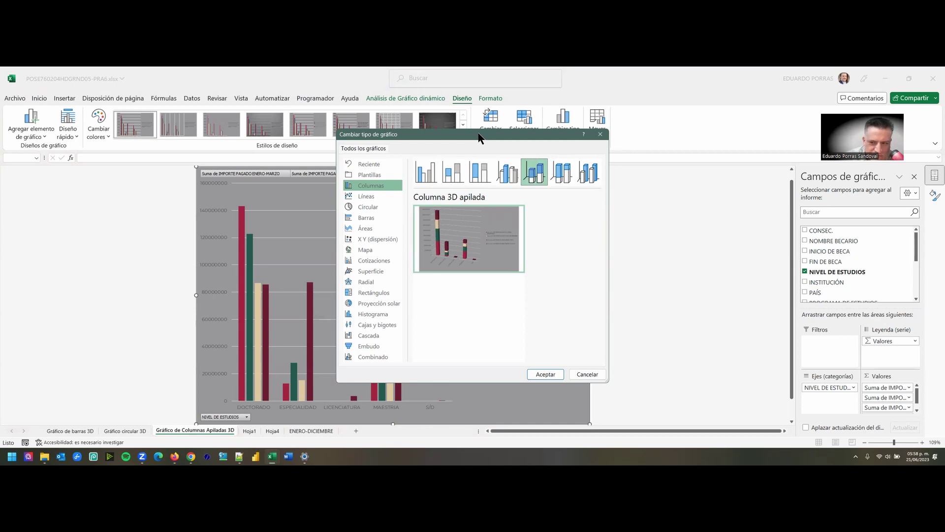
pyautogui.moveTo(478, 137); pyautogui.dragTo(578, 150)
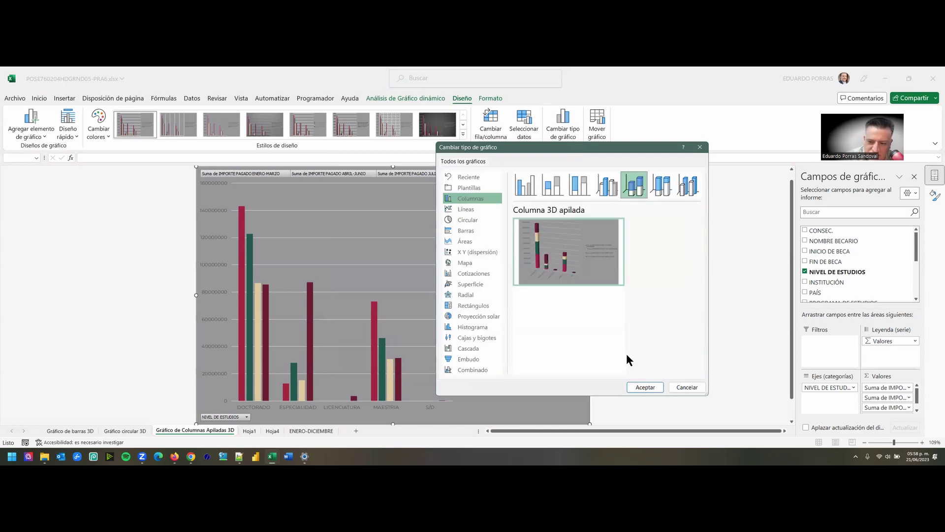
pyautogui.click(645, 387)
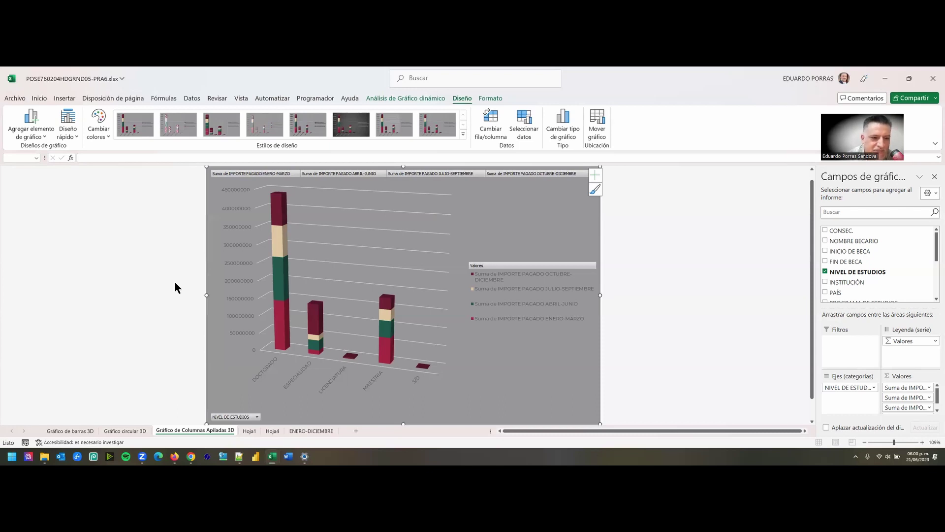
# - Position the stacked column chart's legend below the plot with the Inferior option
pyautogui.click(595, 175)
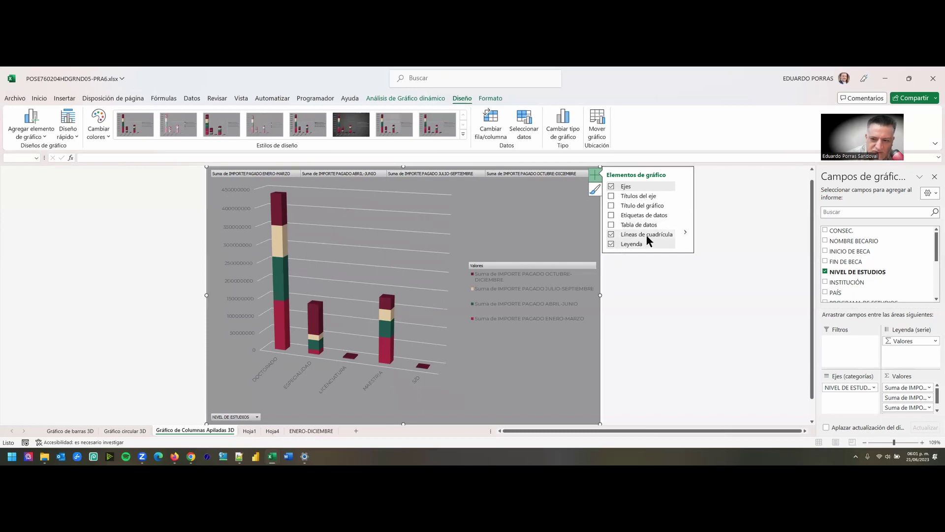
pyautogui.click(683, 232)
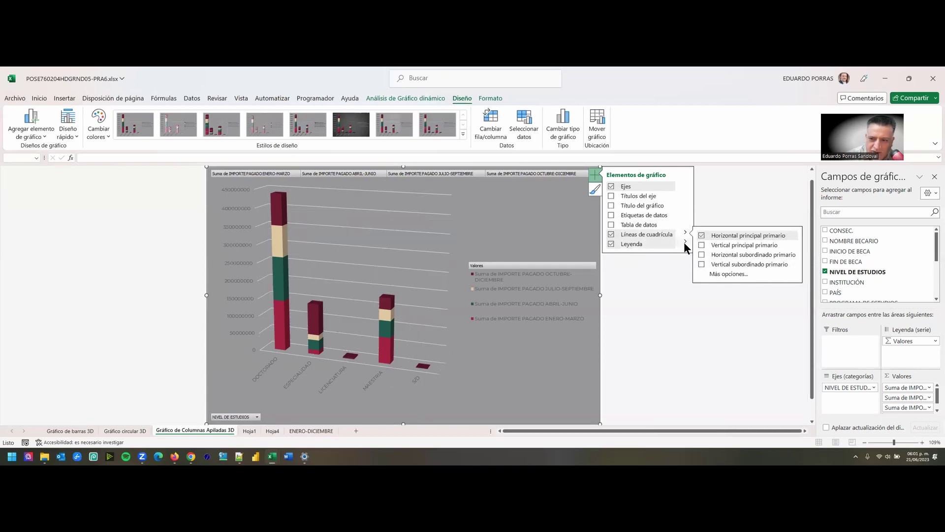
pyautogui.click(685, 241)
pyautogui.click(710, 281)
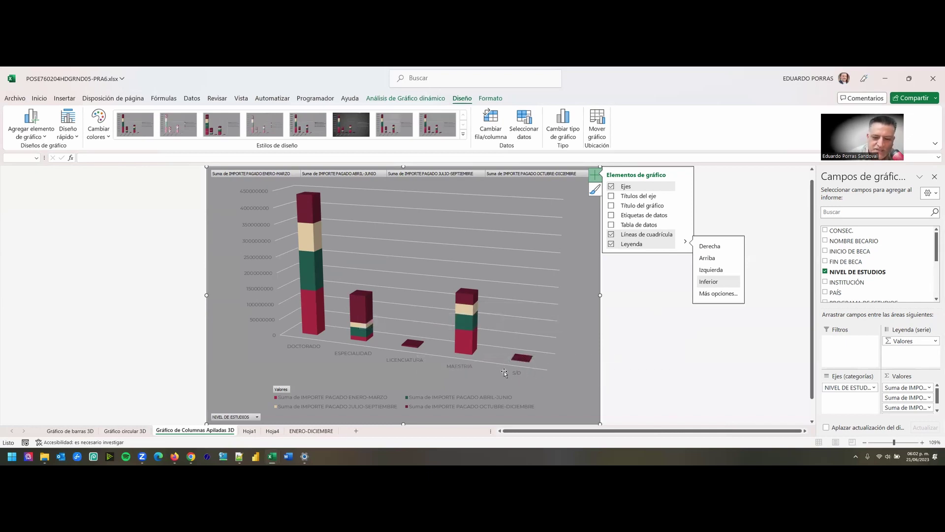
pyautogui.moveTo(307, 326)
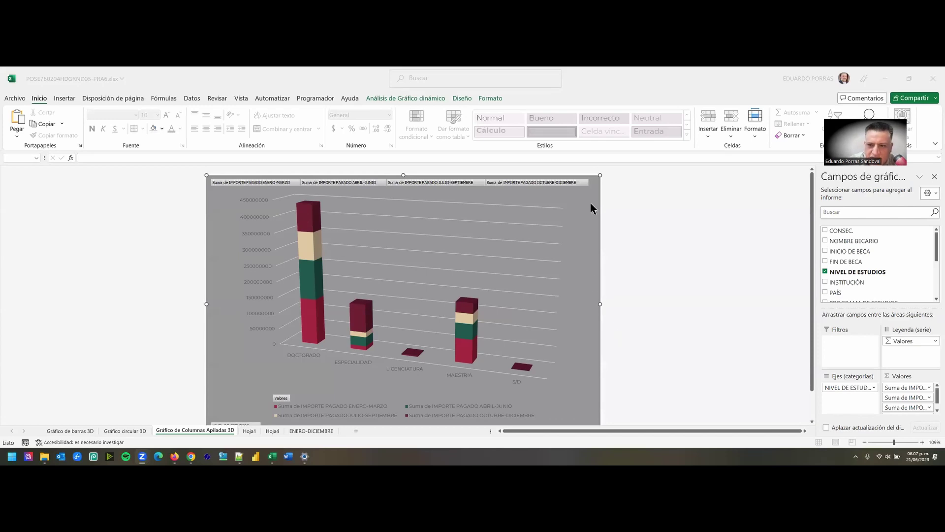
# - Add a title to the stacked column chart reading "Pagos por trimestre y nivel de estudios"
pyautogui.click(595, 185)
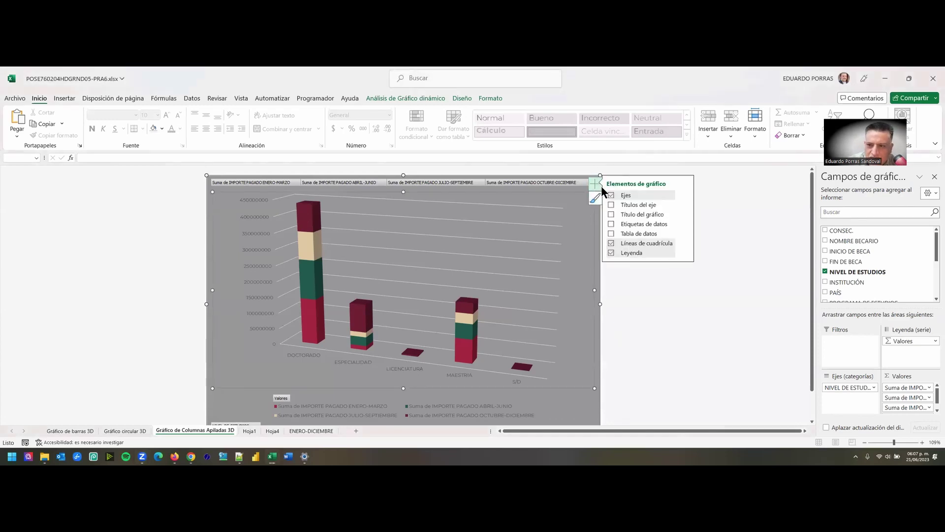
pyautogui.click(612, 215)
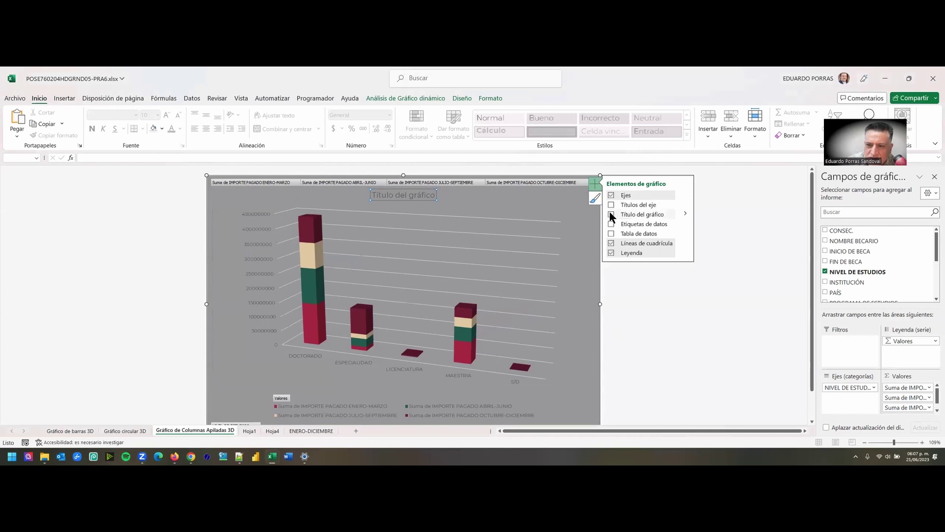
pyautogui.click(420, 196)
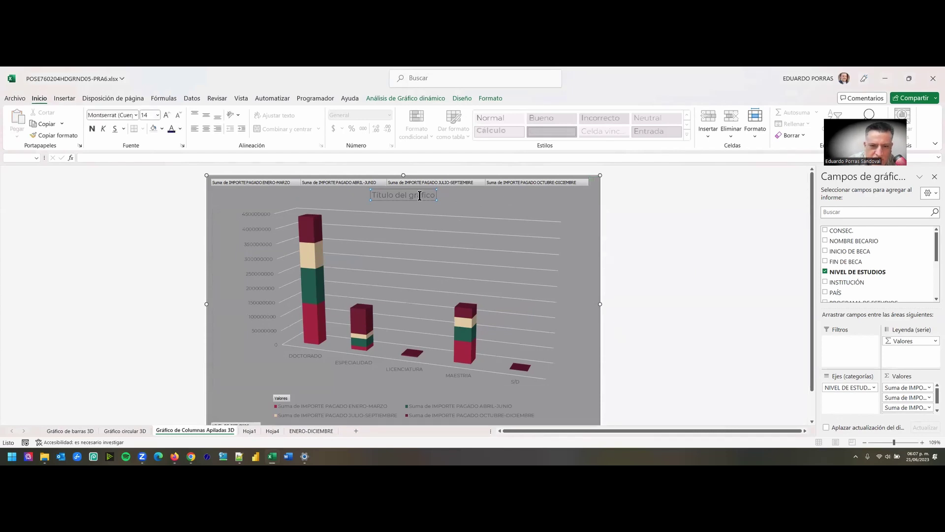
pyautogui.moveTo(436, 196); pyautogui.dragTo(404, 196)
pyautogui.press('BackSpace')
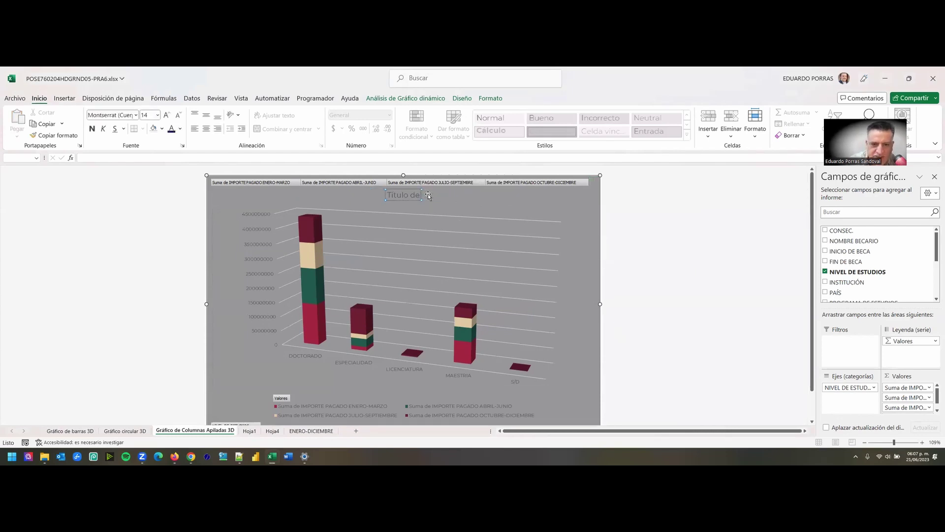
pyautogui.press('BackSpace')
pyautogui.press('BackSpace')
pyautogui.press('BackSpace')
pyautogui.press('BackSpace')
pyautogui.press('BackSpace')
pyautogui.press('BackSpace')
pyautogui.press('BackSpace')
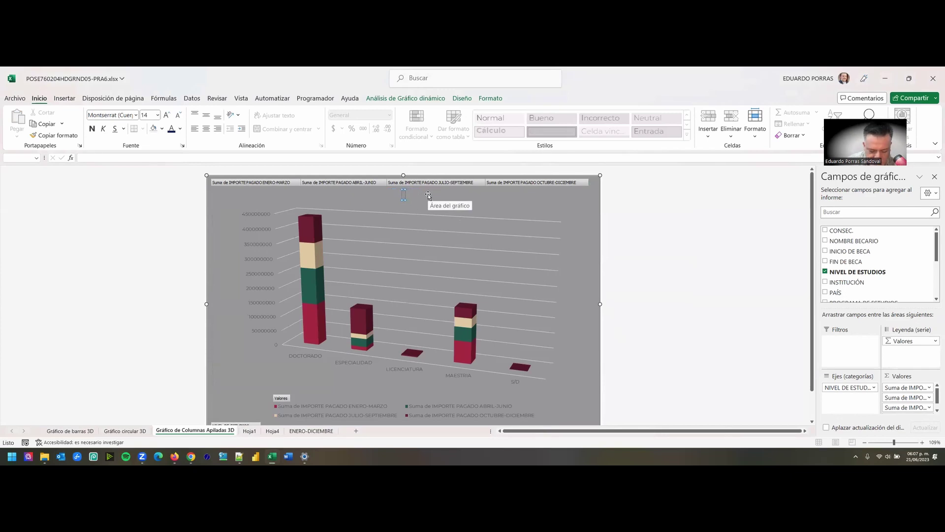
pyautogui.write('Pagos por trimestre y nivel de estudios')
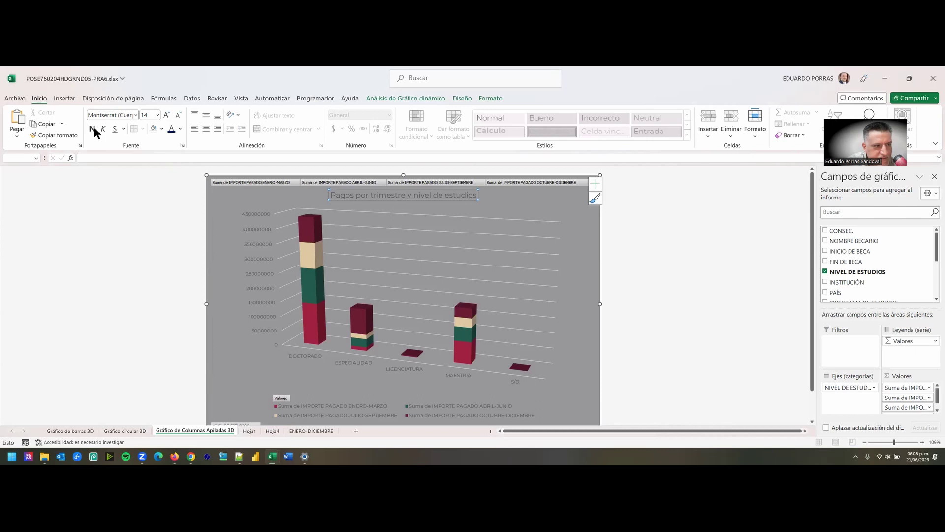
# - Try LilyUPC on the stacked column chart's title and set its font to Aharoni
pyautogui.click(135, 116)
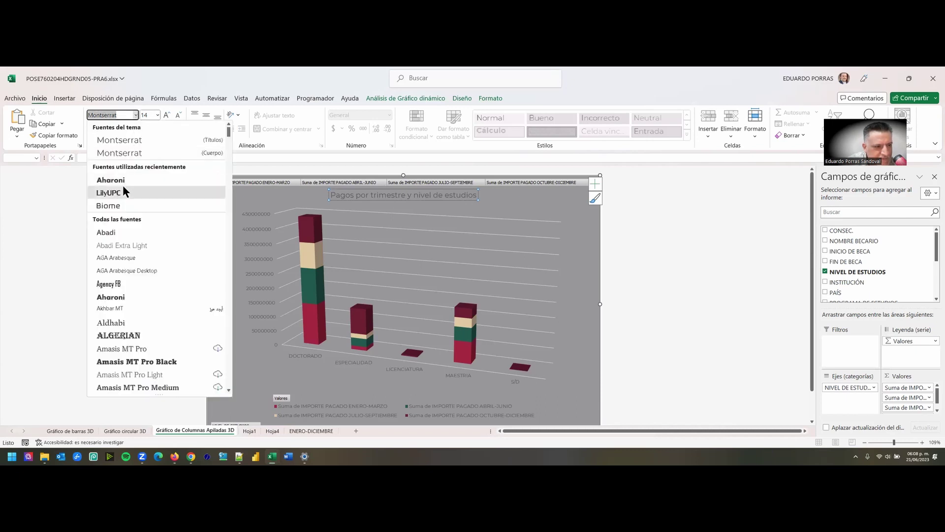
pyautogui.click(122, 185)
pyautogui.click(136, 114)
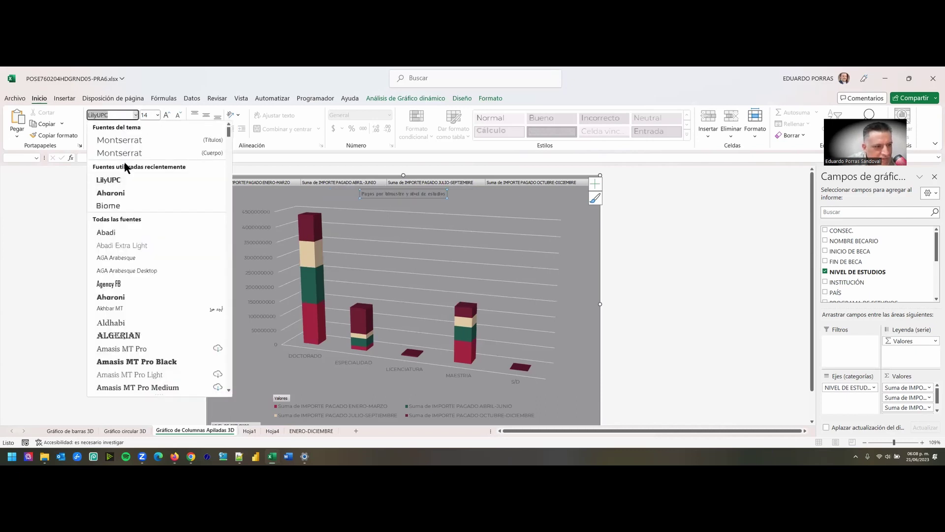
pyautogui.click(122, 191)
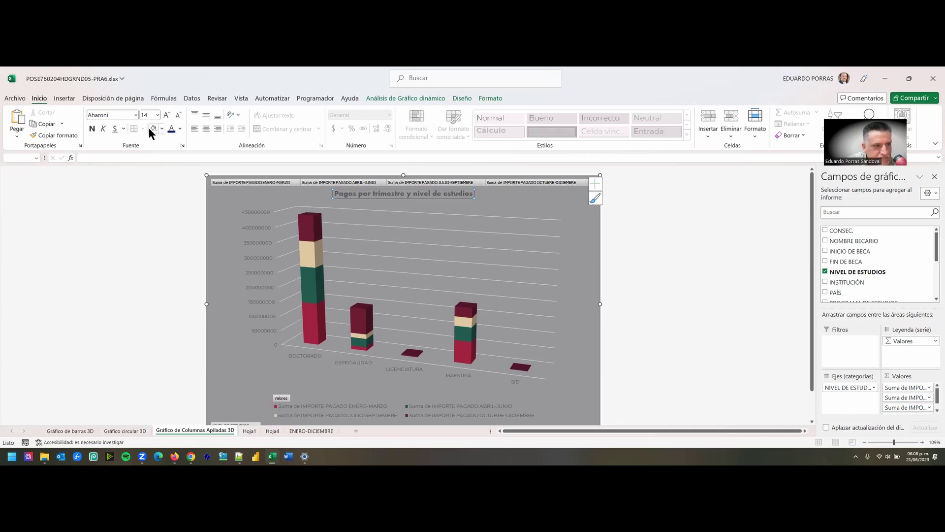
# - Color the stacked column chart's title in a dark burgundy theme shade and enlarge it to 20 points
pyautogui.click(180, 130)
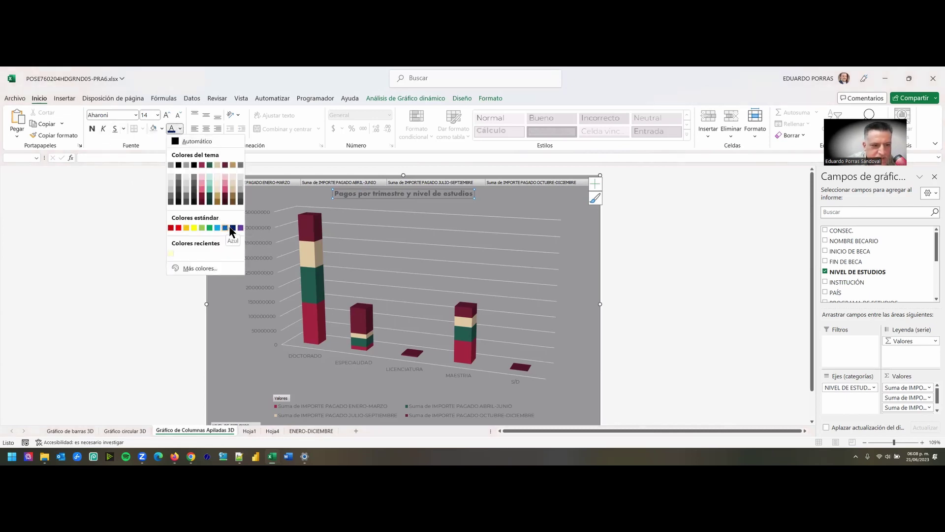
pyautogui.click(227, 199)
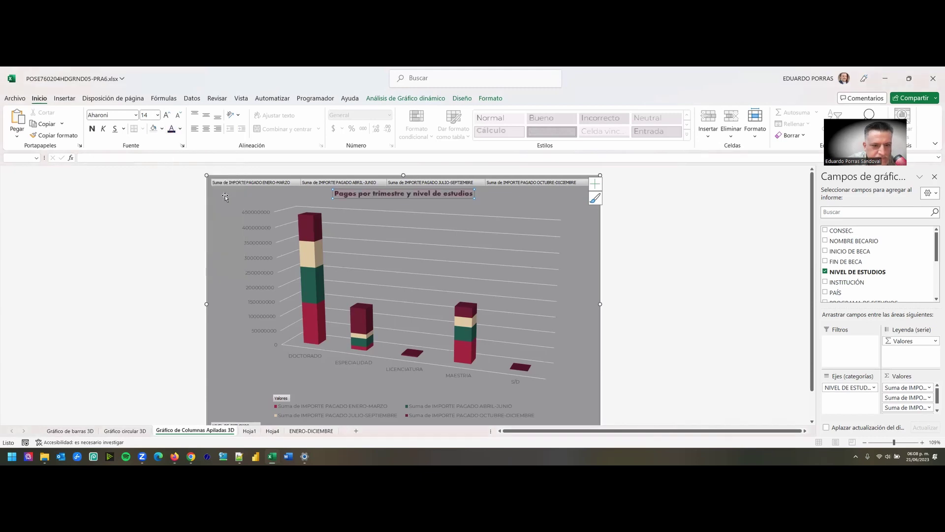
pyautogui.click(165, 115)
pyautogui.click(164, 115)
pyautogui.click(164, 115)
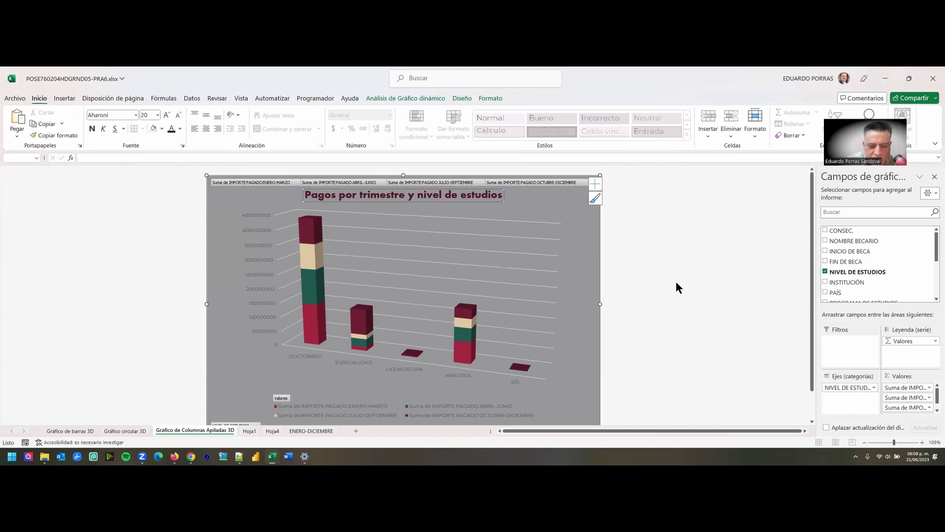
pyautogui.click(679, 287)
# - Make the study-level labels on the stacked column chart's category axis bold
pyautogui.click(419, 366)
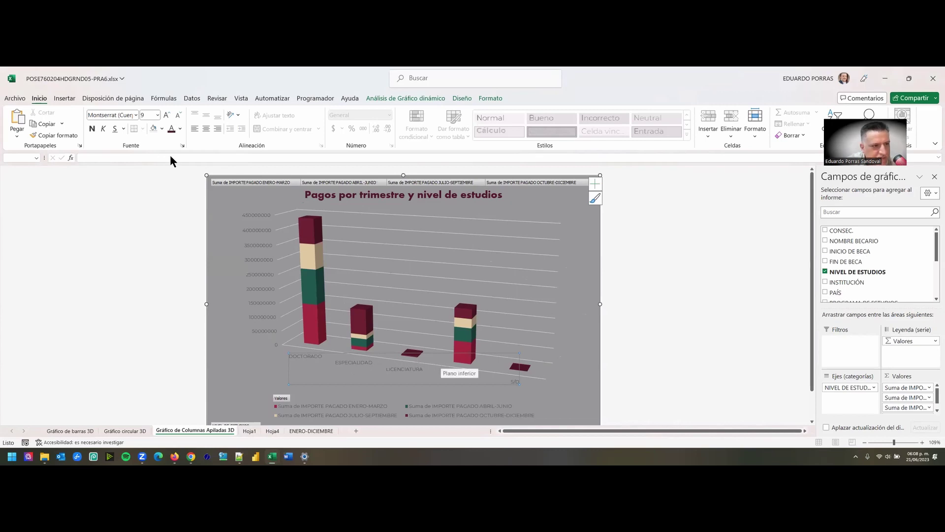
pyautogui.click(93, 129)
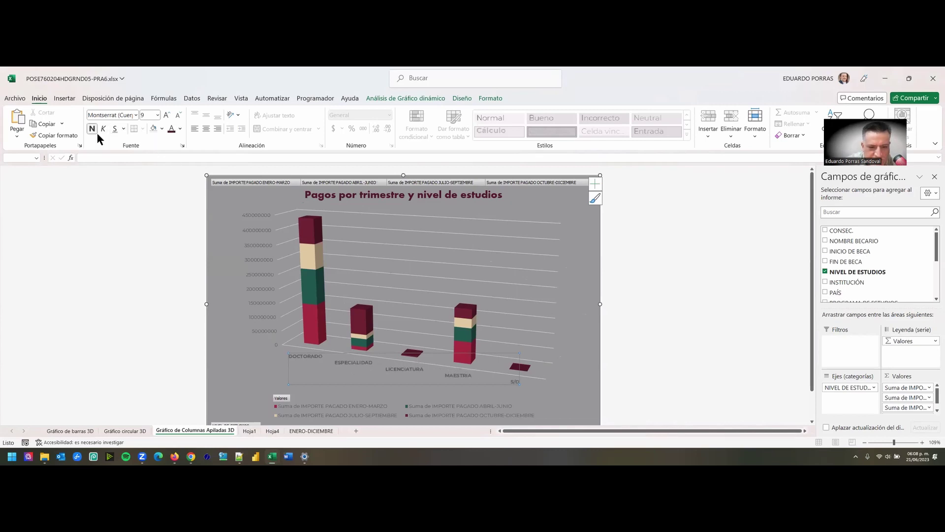
pyautogui.click(588, 305)
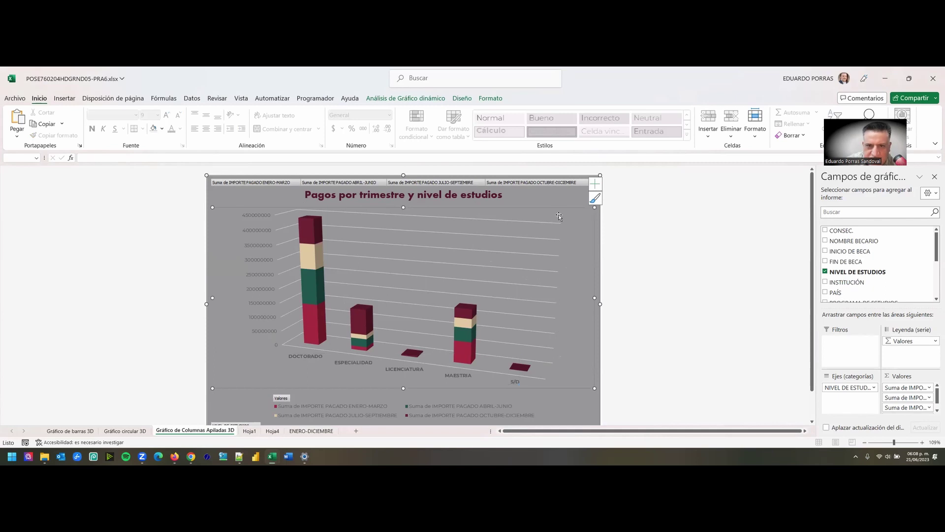
pyautogui.click(228, 202)
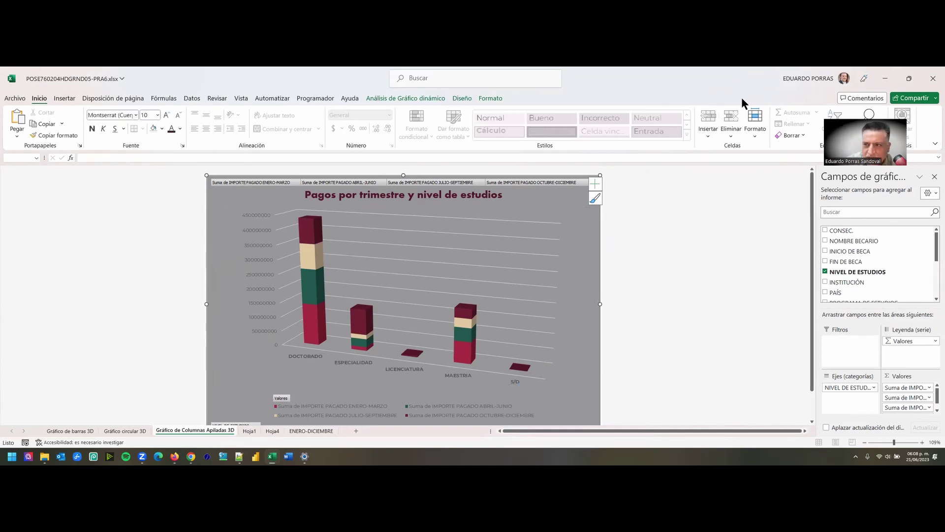
pyautogui.click(465, 98)
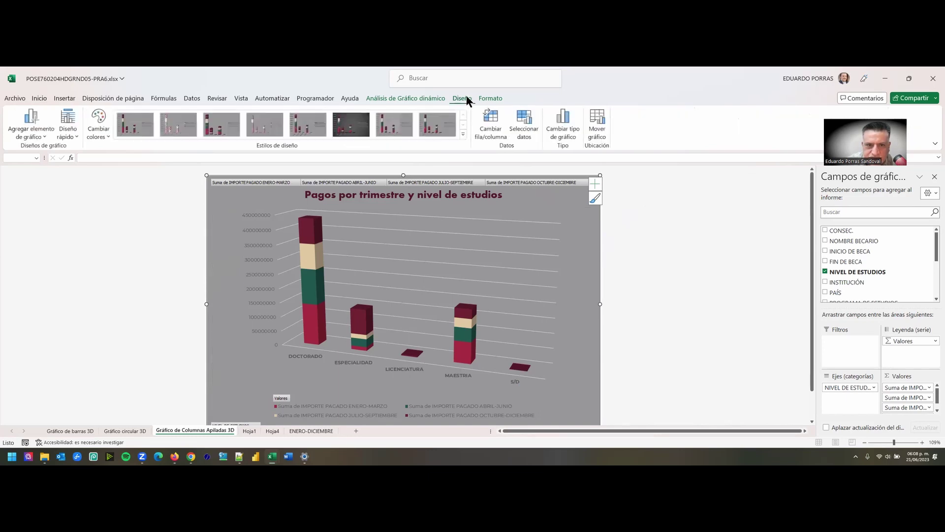
pyautogui.click(463, 134)
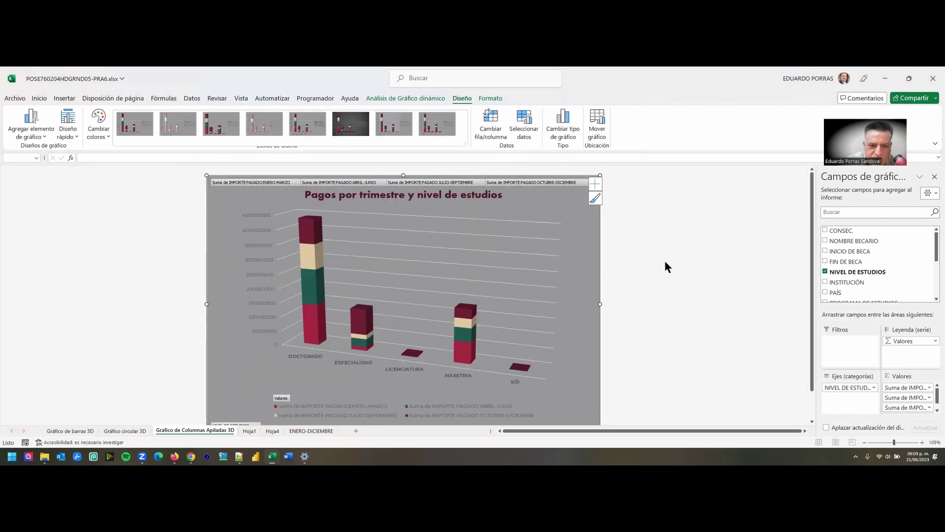
pyautogui.click(589, 386)
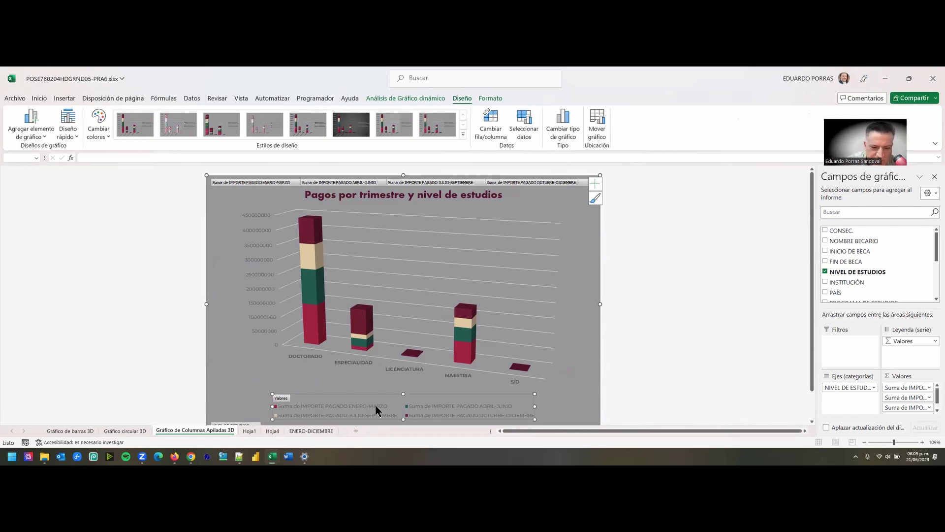
pyautogui.click(593, 347)
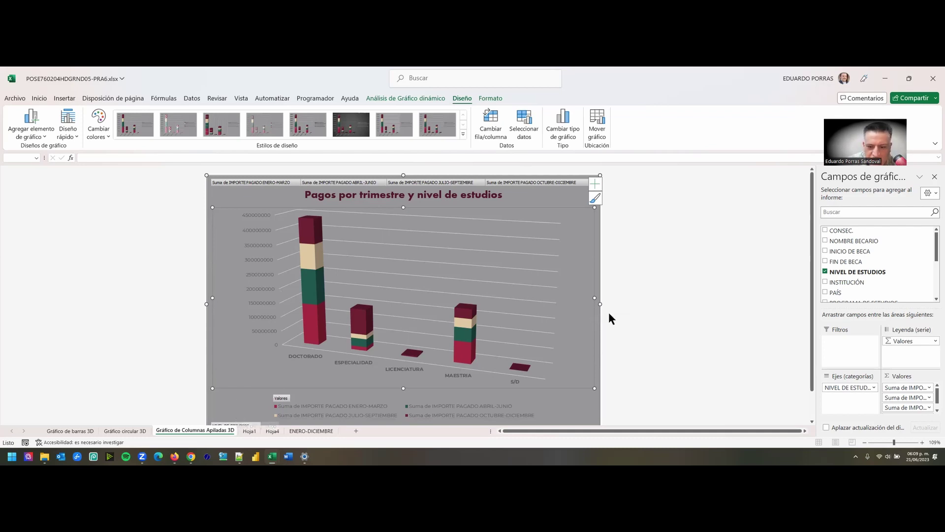
pyautogui.click(323, 287)
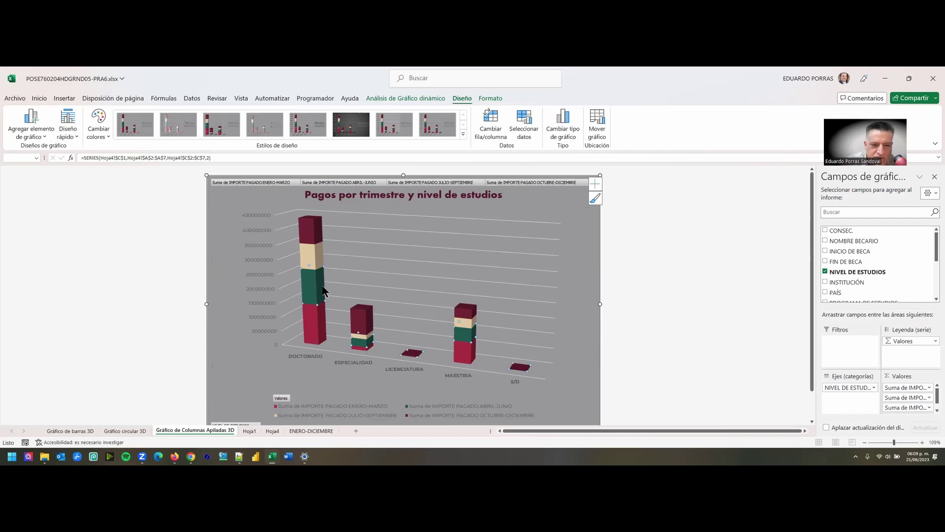
pyautogui.click(586, 369)
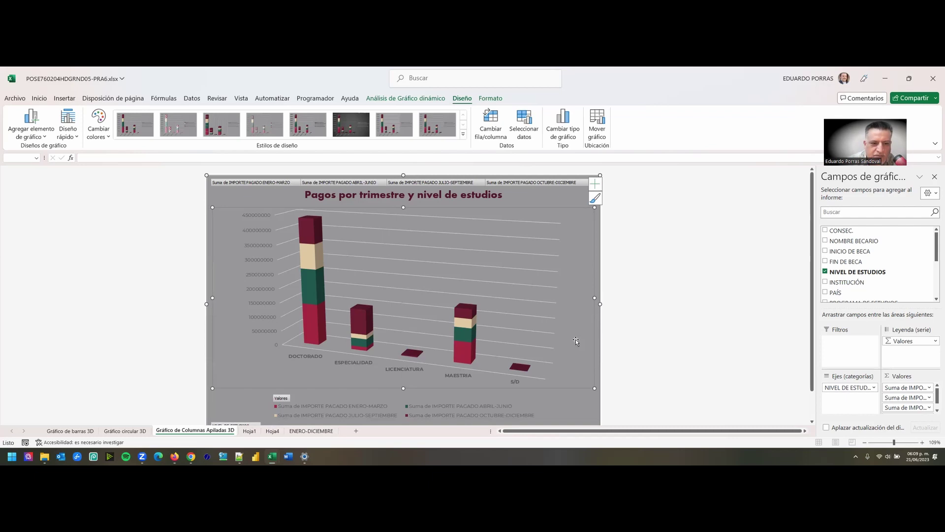
# - Save the workbook as a new copy in the Documentos folder, with the file name ending in PRA7
pyautogui.click(14, 101)
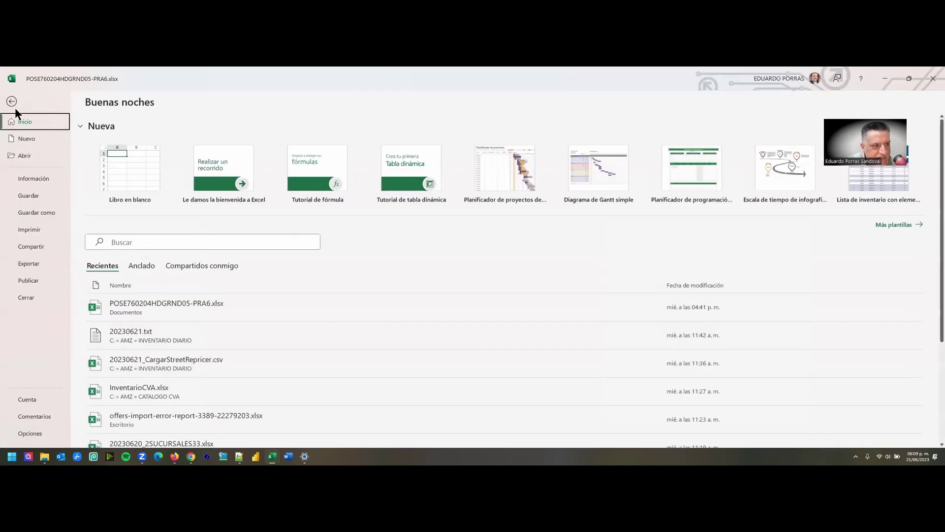
pyautogui.click(35, 214)
pyautogui.click(134, 295)
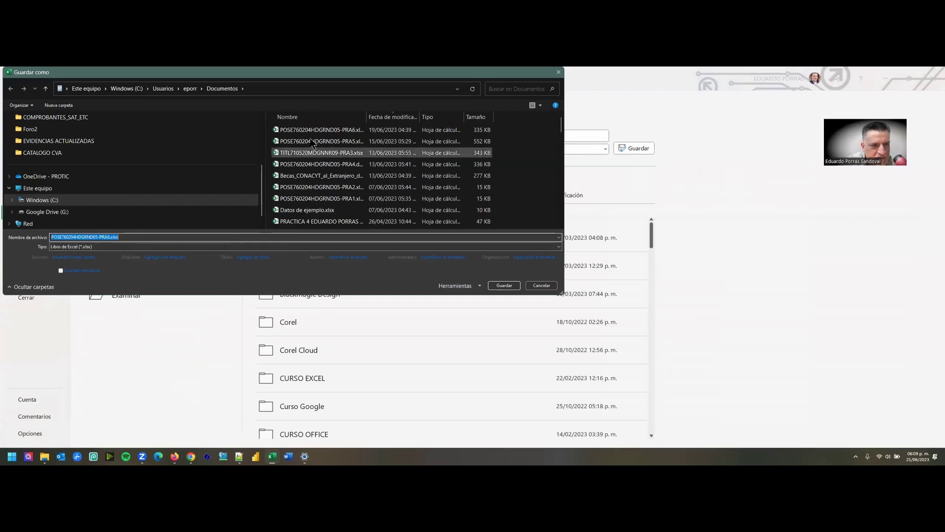
pyautogui.click(102, 237)
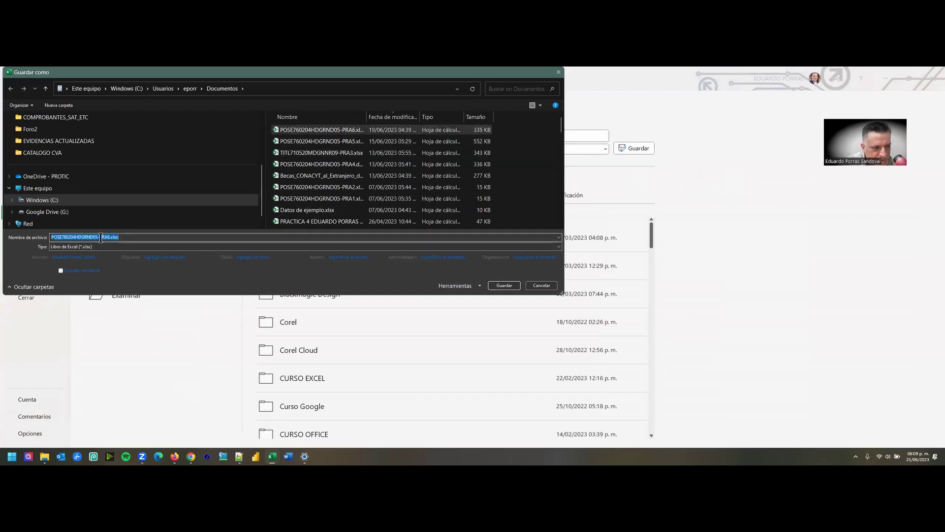
pyautogui.click(108, 239)
pyautogui.click(153, 257)
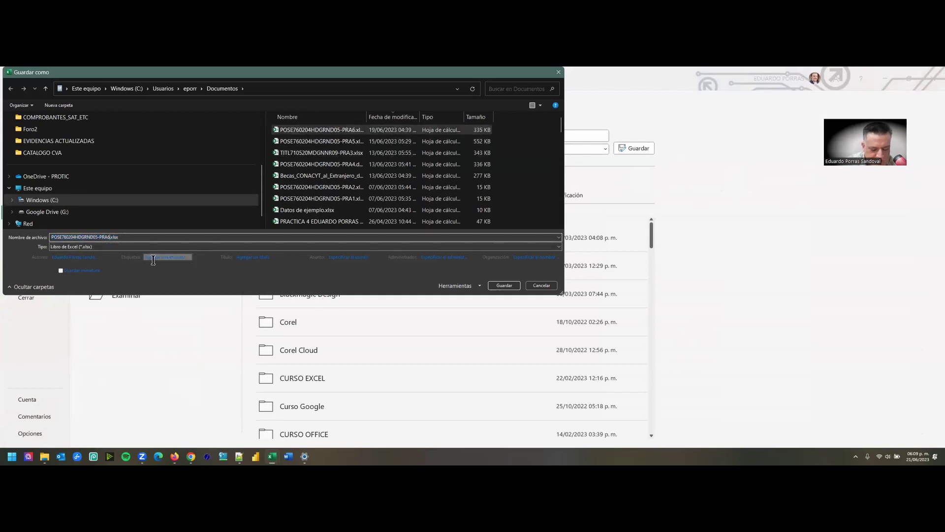
pyautogui.press('BackSpace')
pyautogui.write('7')
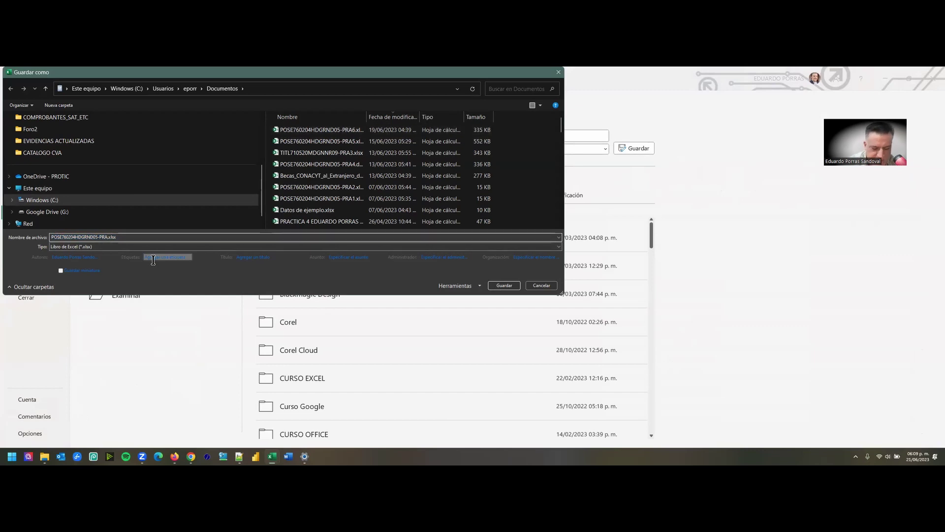
pyautogui.click(505, 285)
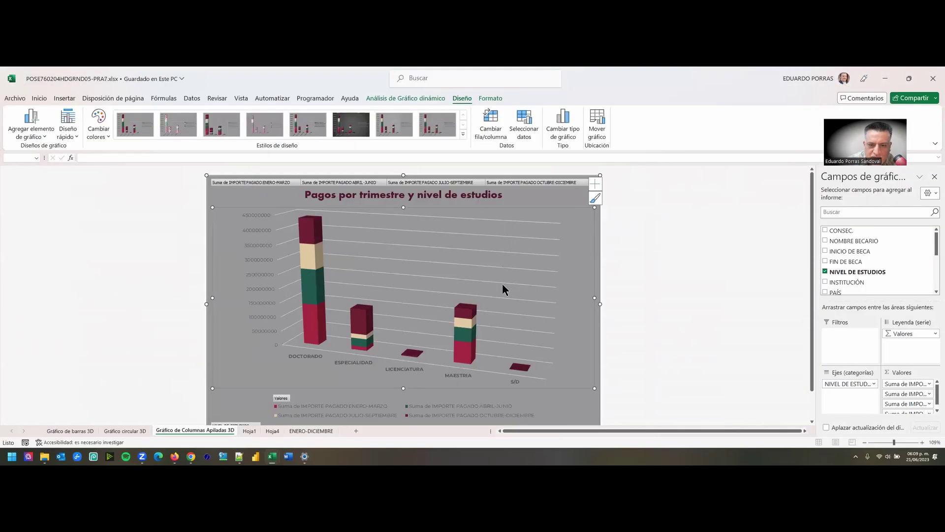
# - Switch to Google Classroom in the browser and reuse the "Asistencia sesión 6" post of EXCEL AVANZADO as a new assignment
pyautogui.moveTo(191, 456)
pyautogui.click(191, 424)
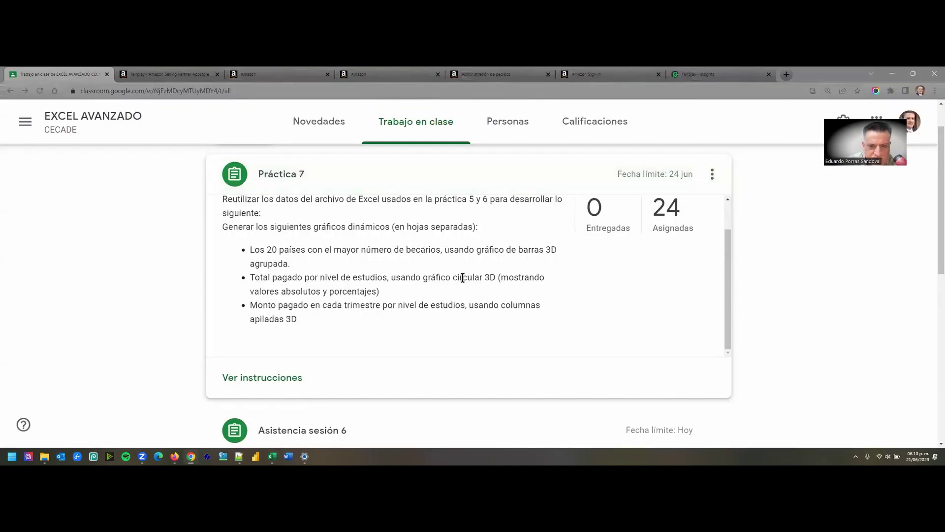
pyautogui.scroll(1, 509, 280)
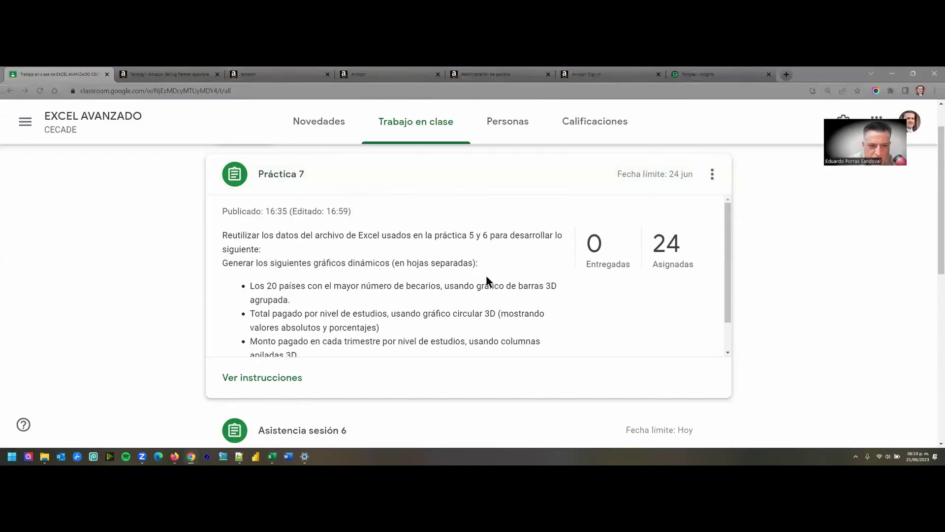
pyautogui.scroll(1, 488, 281)
pyautogui.click(253, 183)
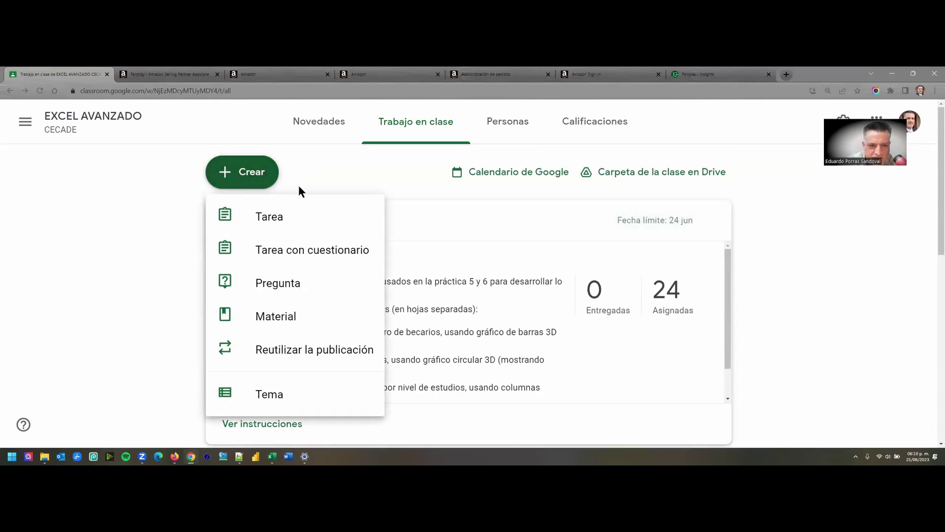
pyautogui.click(309, 360)
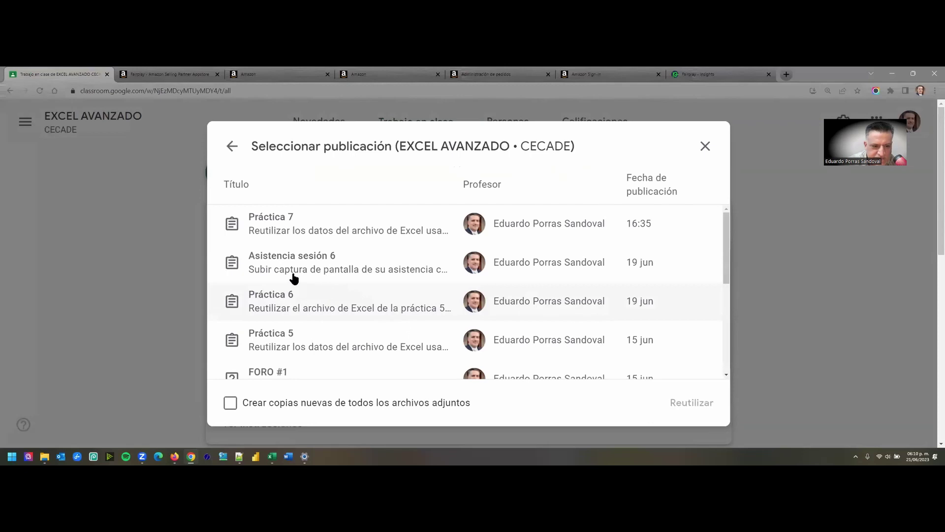
pyautogui.click(292, 276)
pyautogui.click(677, 402)
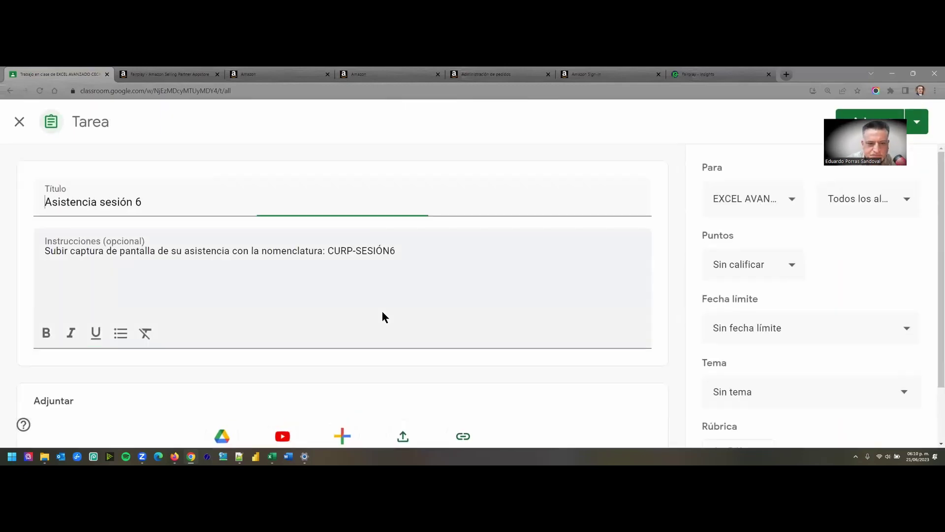
# - Assign the reused post with the title "Asistencia sesión 7" and a due date of 24 June 2023
pyautogui.press('BackSpace')
pyautogui.write('7')
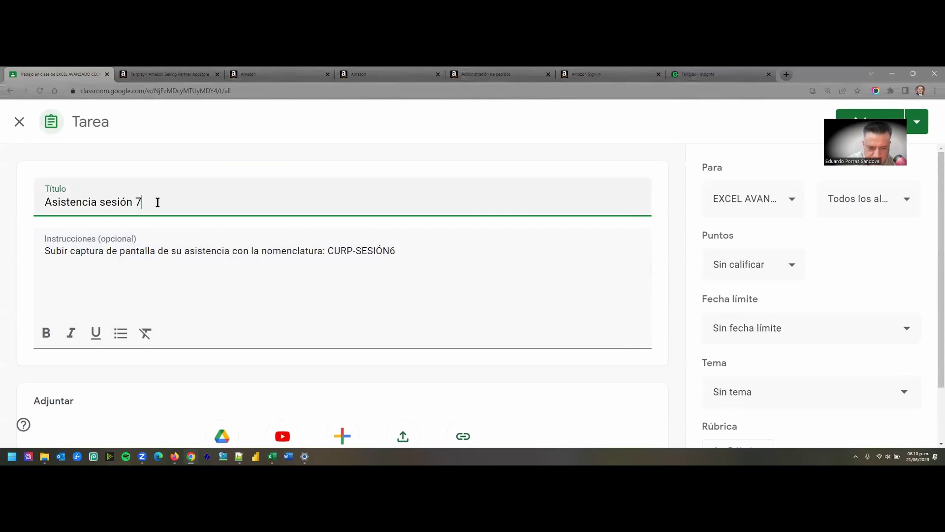
pyautogui.click(773, 329)
pyautogui.click(773, 382)
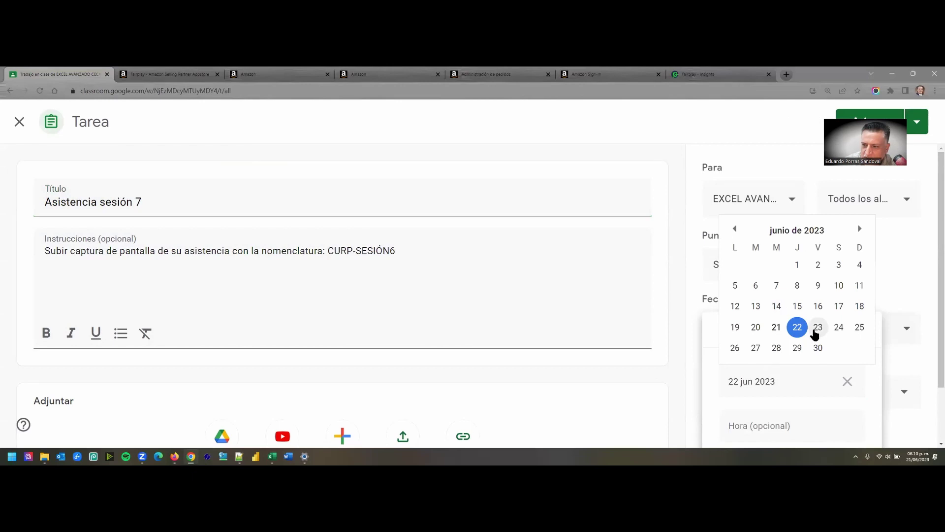
pyautogui.moveTo(818, 333); pyautogui.dragTo(840, 329)
pyautogui.click(678, 335)
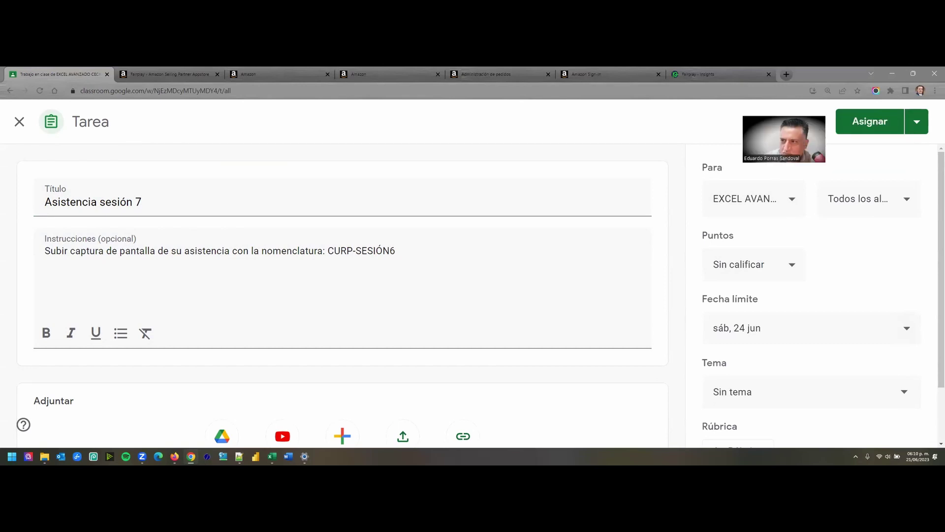
pyautogui.click(864, 123)
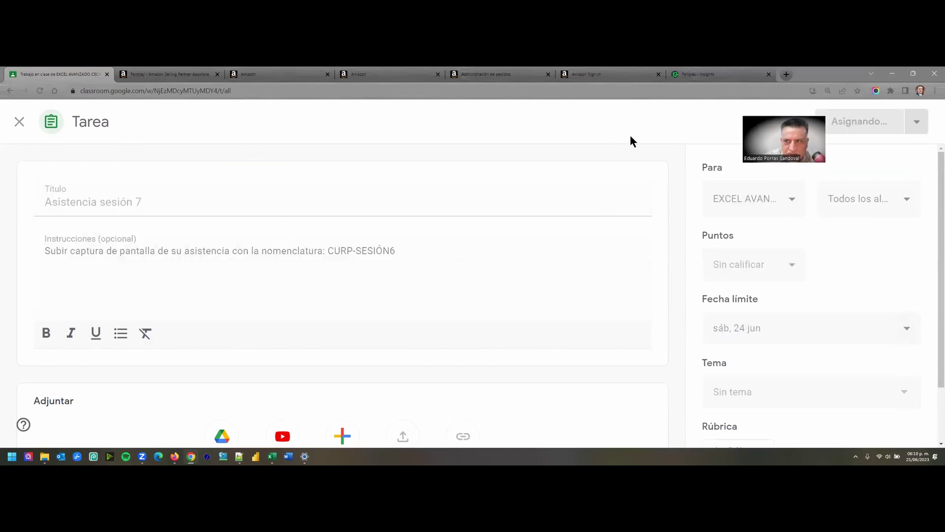